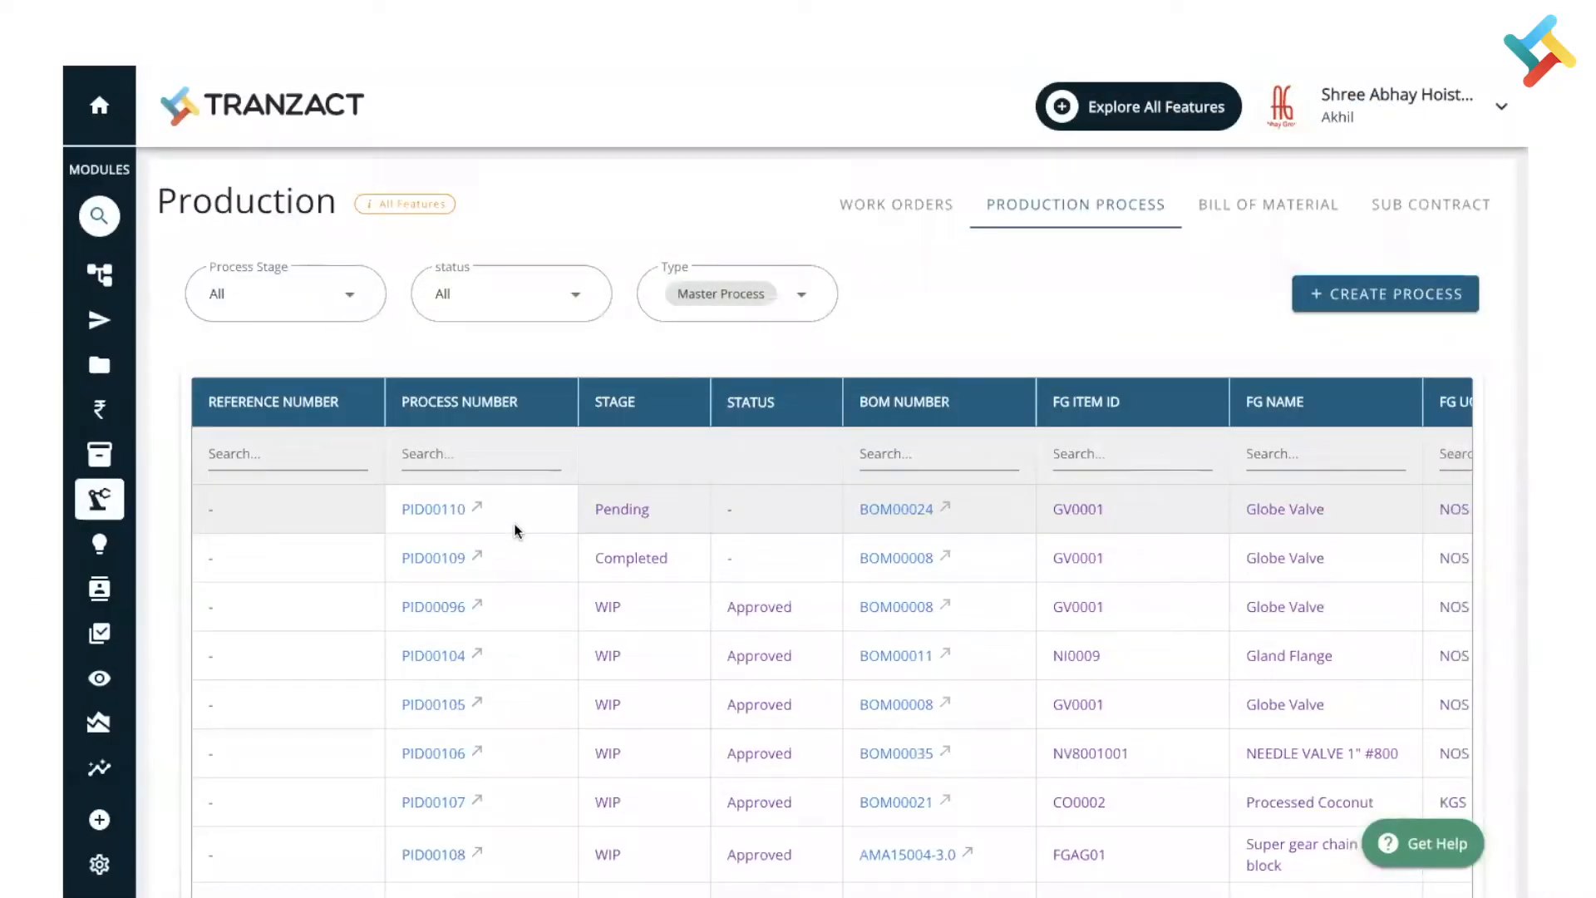
Start creating a production process from the first work order for 100 PCB TFT V2
{"action": "left_click", "coordinate": [880, 218]}
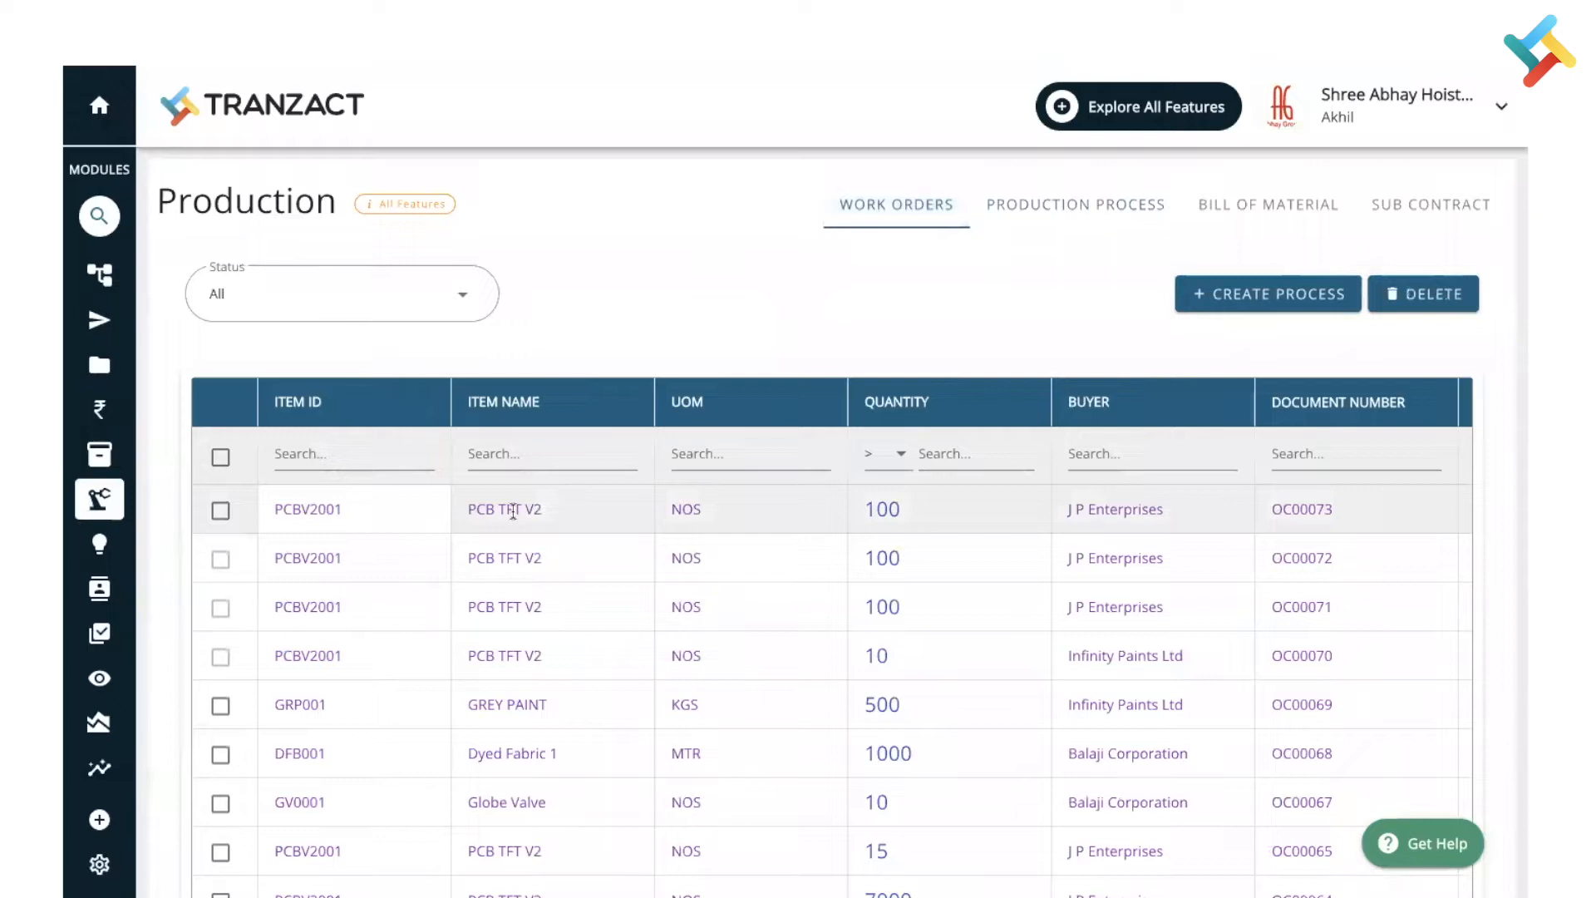
{"action": "left_click", "coordinate": [220, 513]}
{"action": "left_click", "coordinate": [1210, 303]}
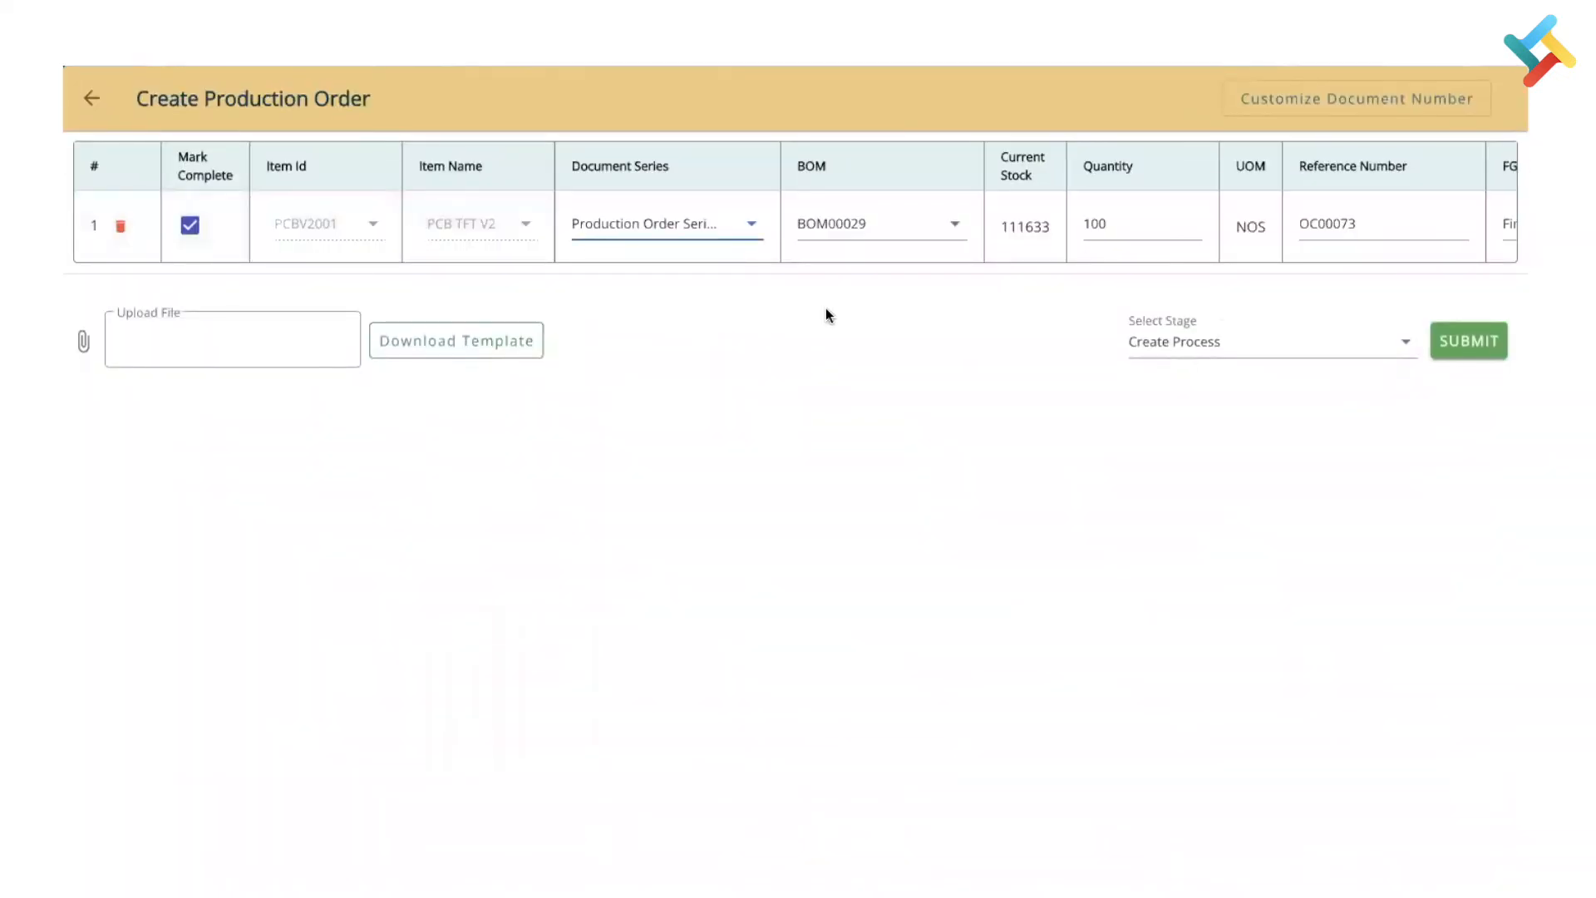
Mark the PCB TFT V2 line complete with BOM00029 and submit the production order at the Create Process stage
{"action": "left_click", "coordinate": [190, 230]}
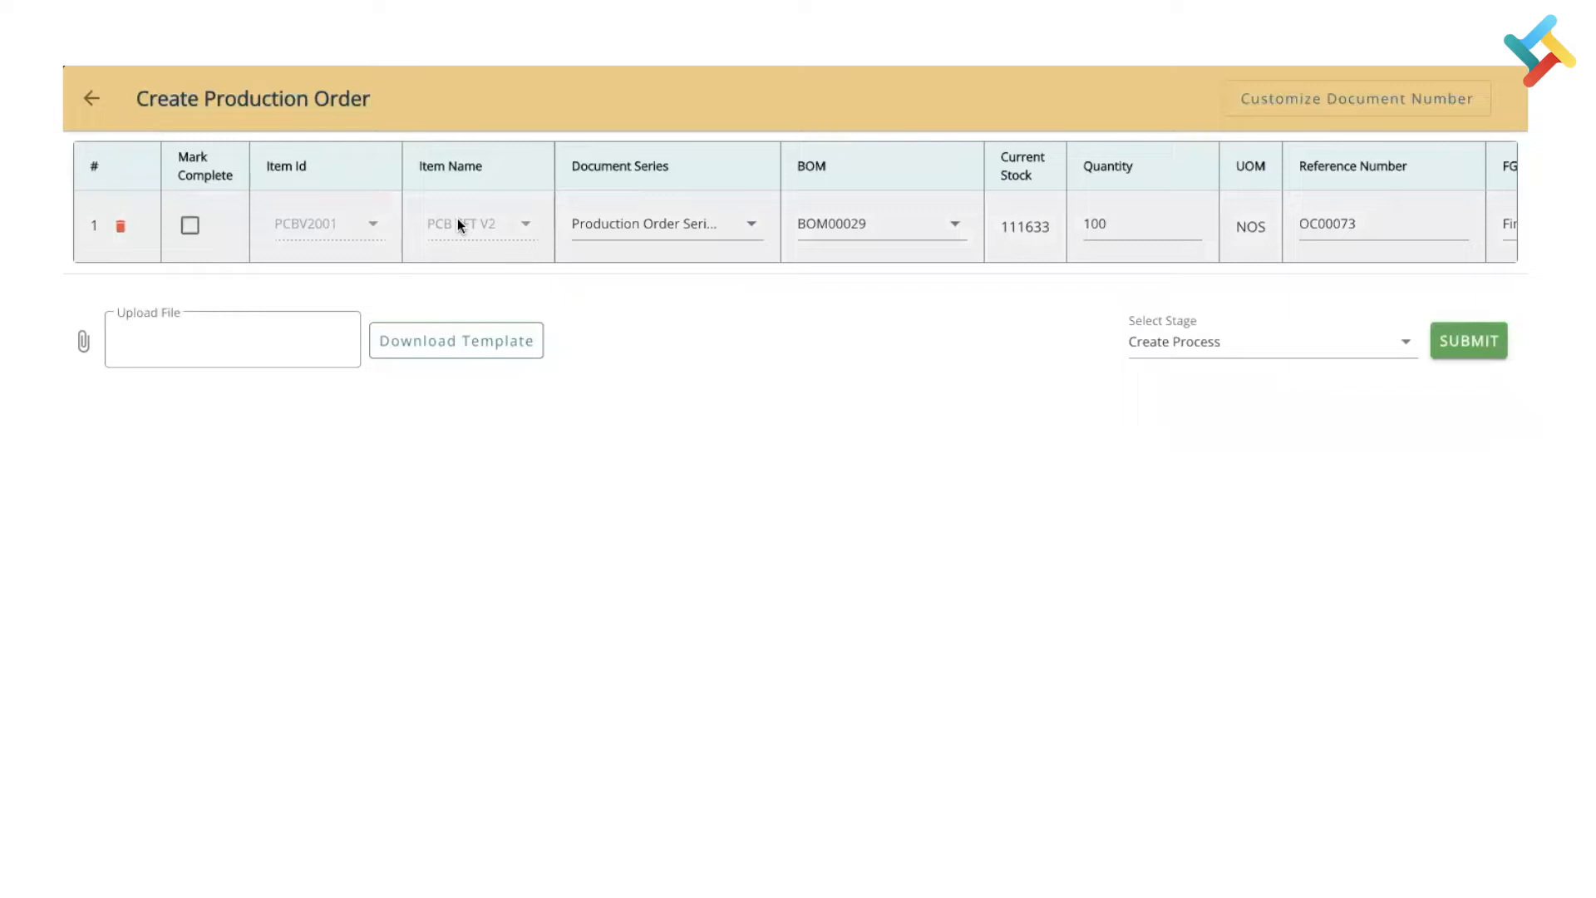
{"action": "left_click", "coordinate": [850, 229]}
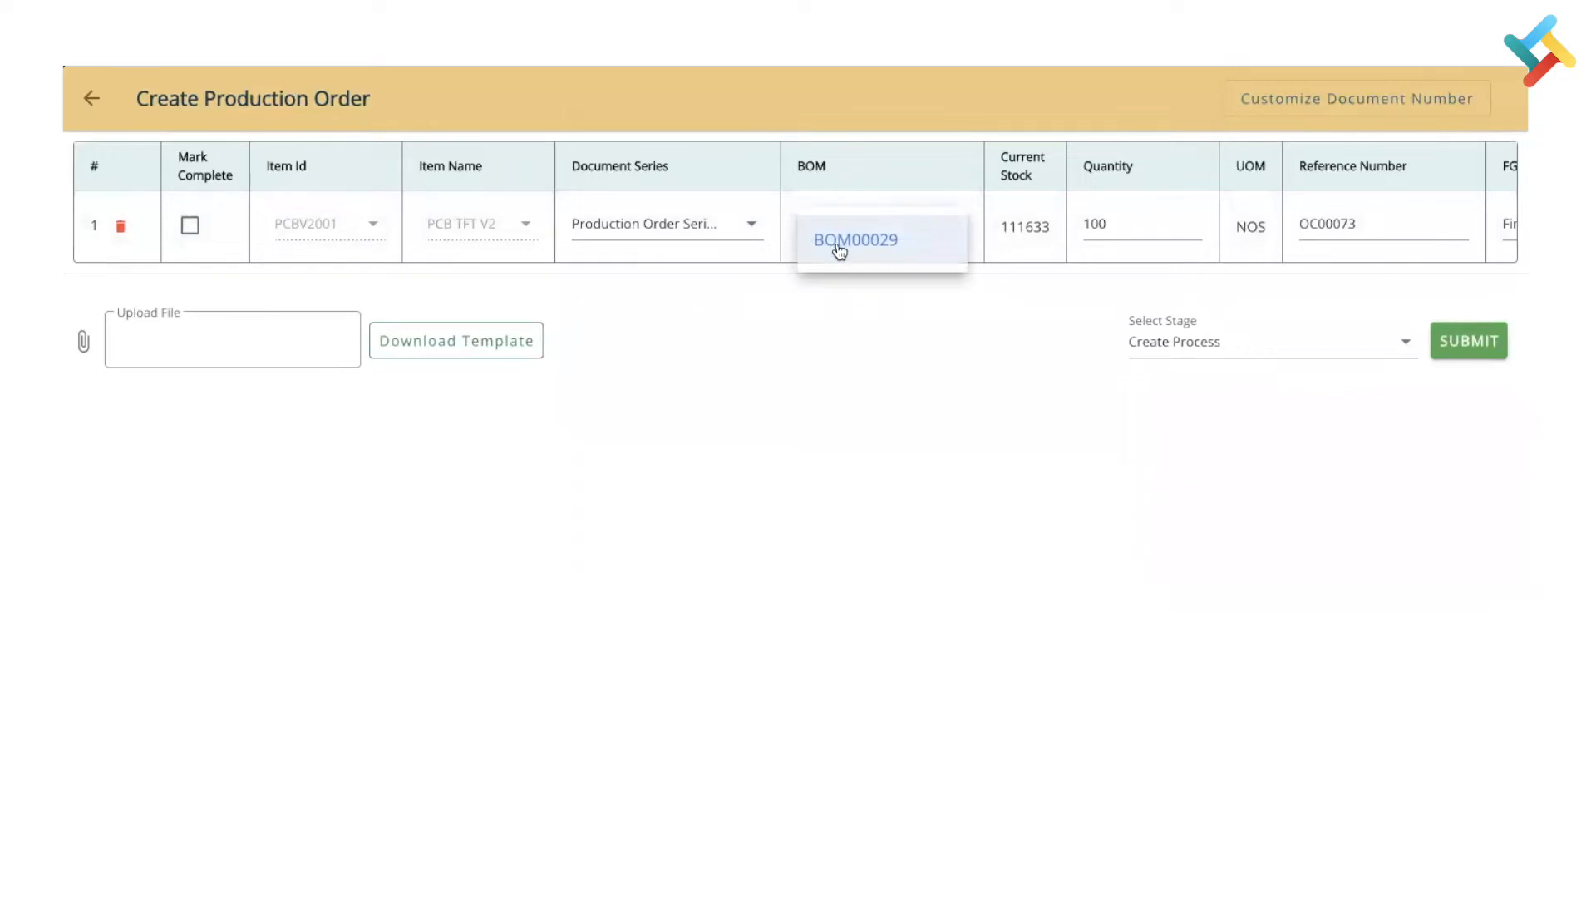
{"action": "left_click", "coordinate": [838, 247]}
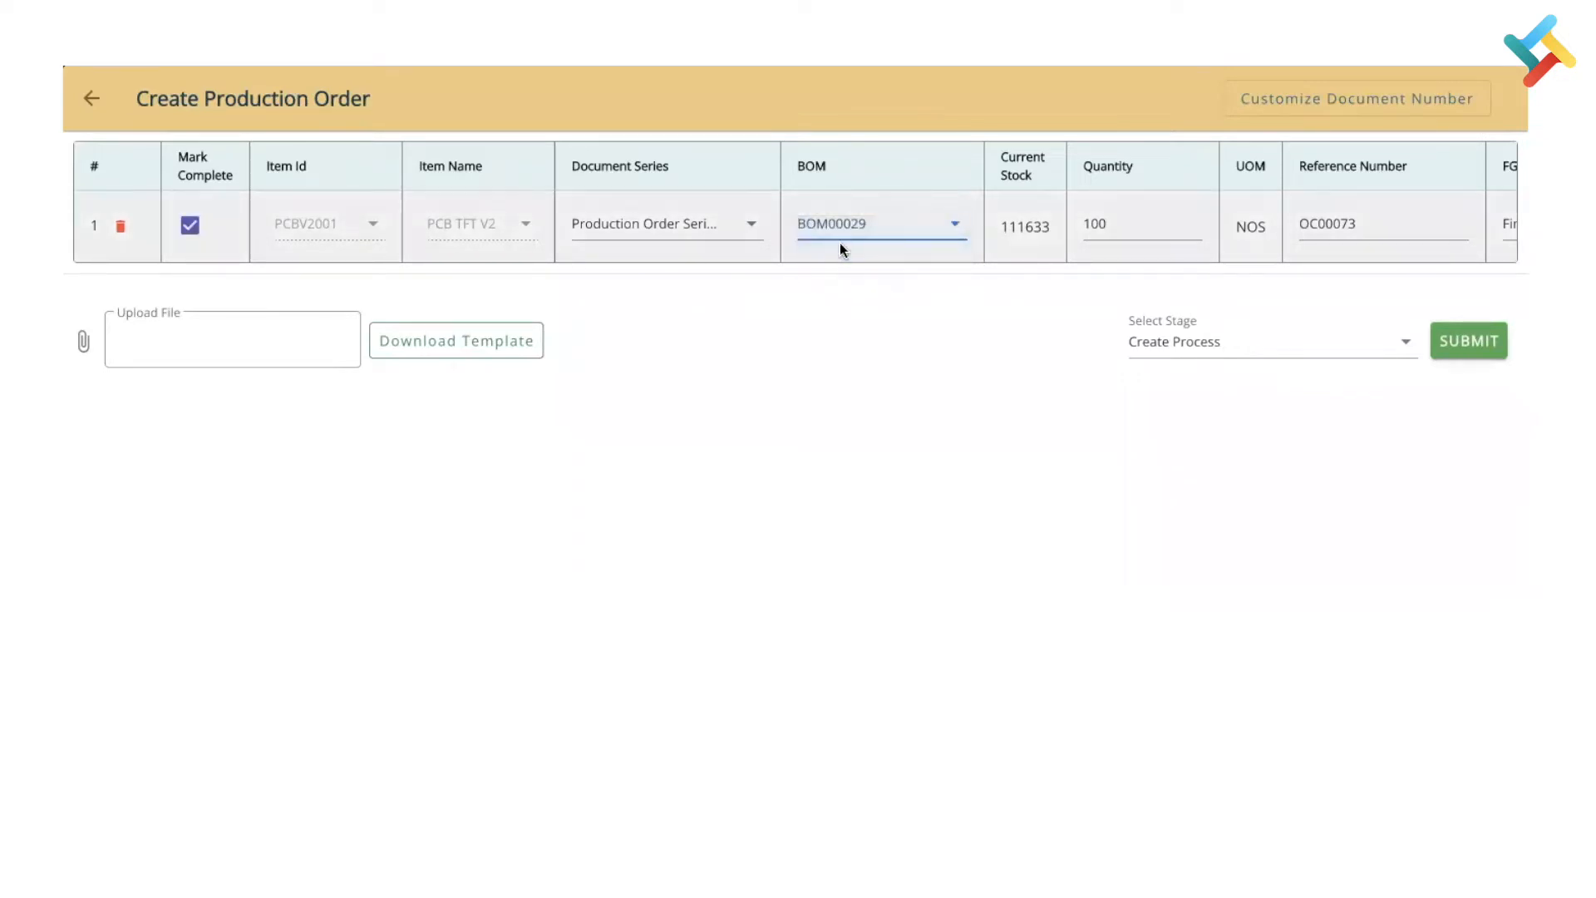
{"action": "left_click", "coordinate": [1119, 222]}
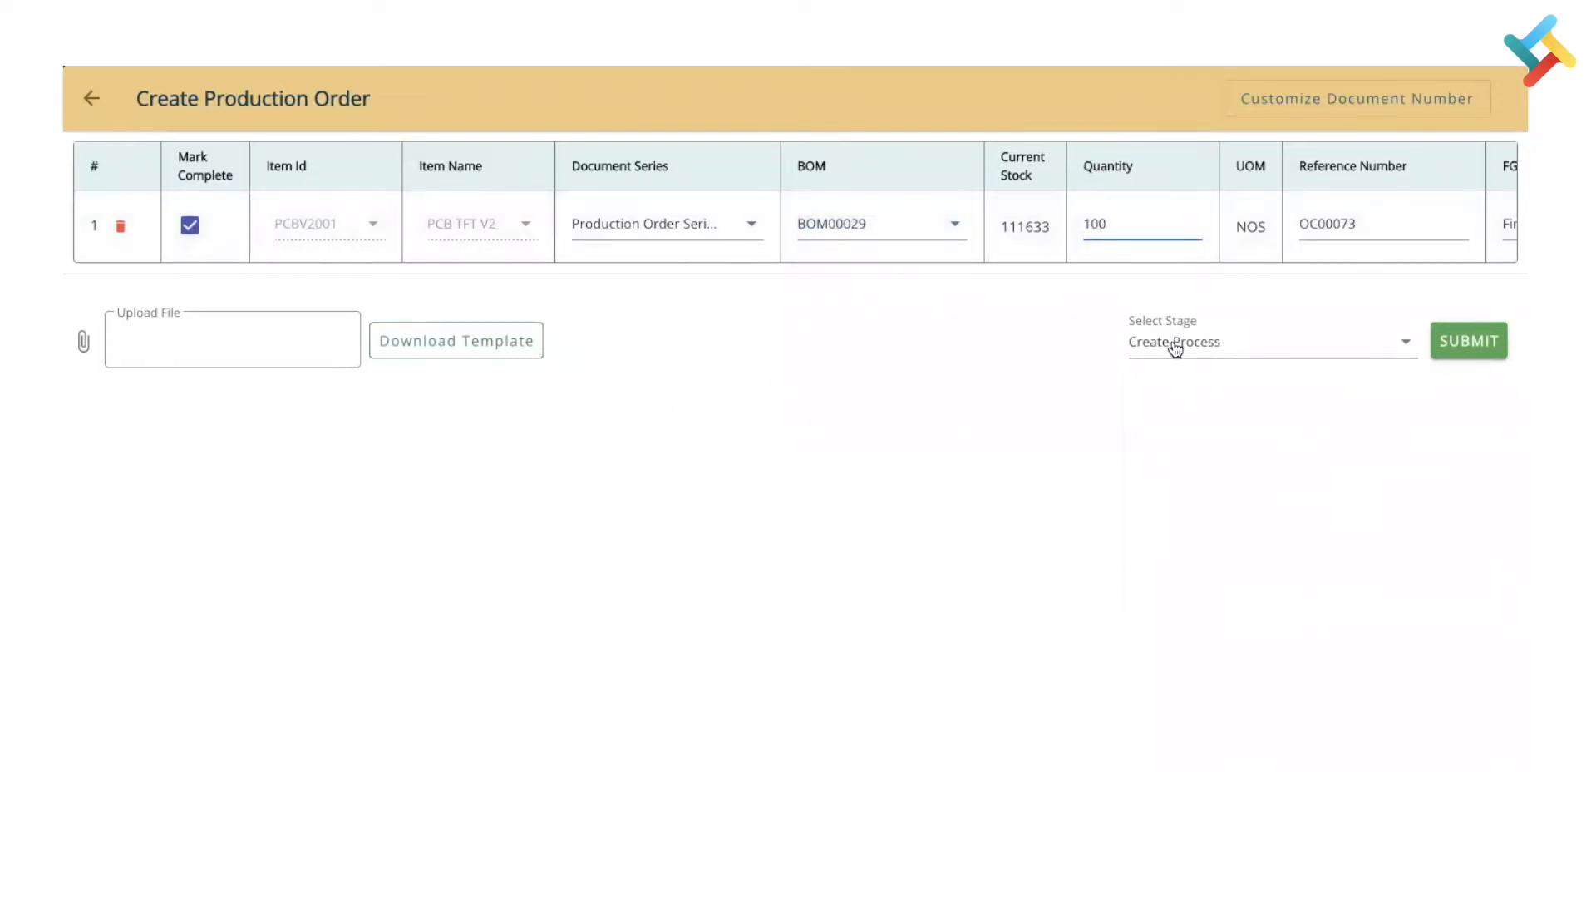
{"action": "left_click", "coordinate": [1453, 342]}
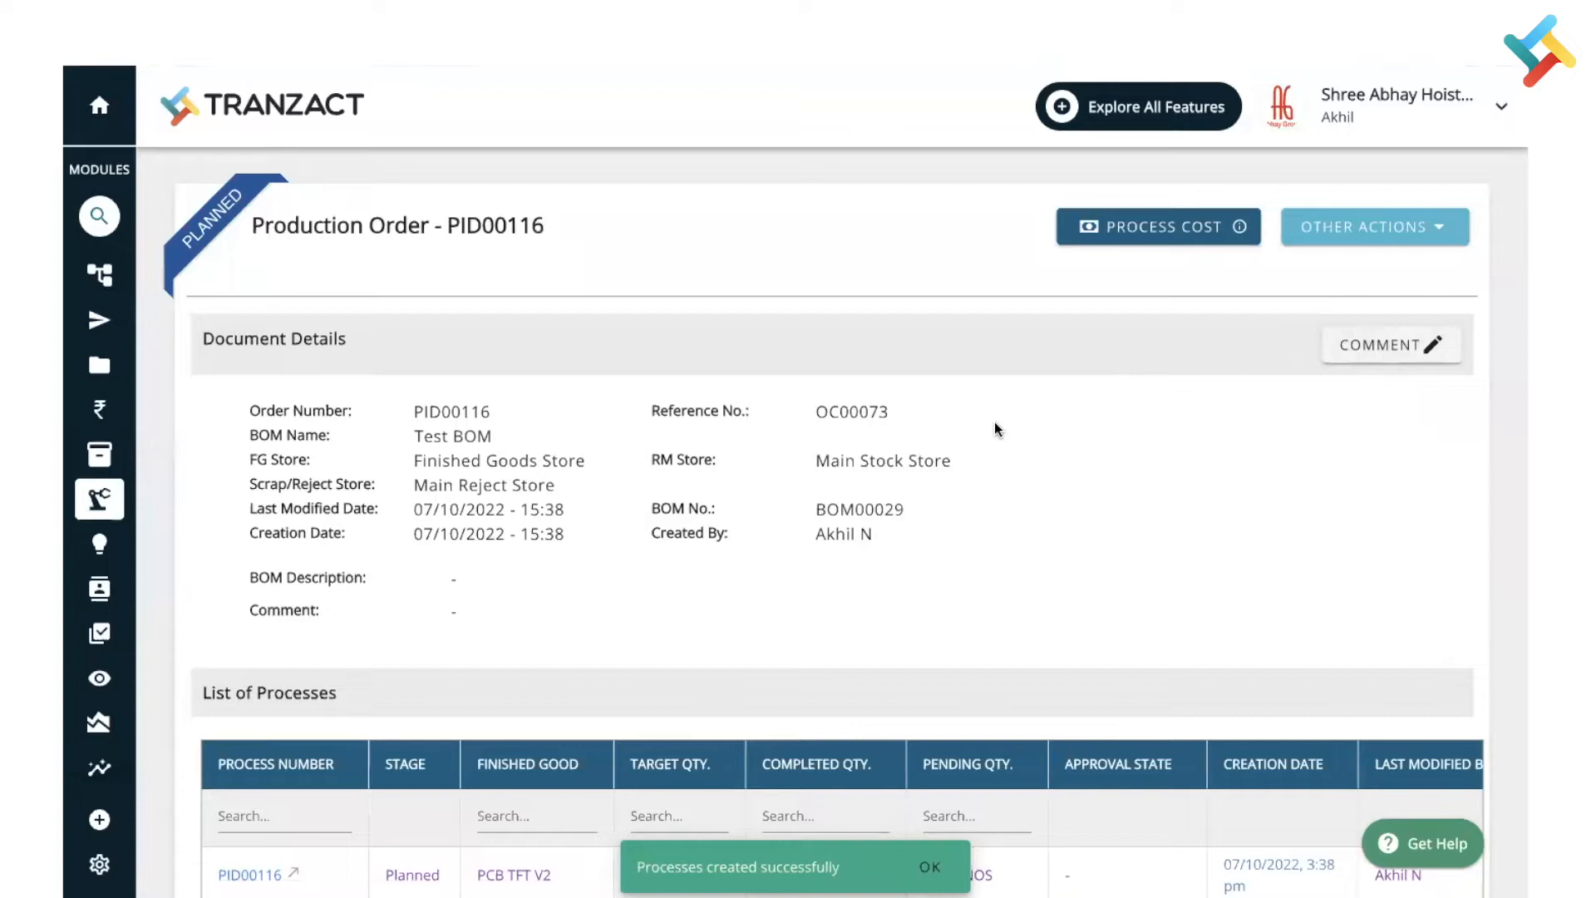
Publish the planned PCB TFT V2 production order and confirm the action
{"action": "left_click", "coordinate": [1343, 233]}
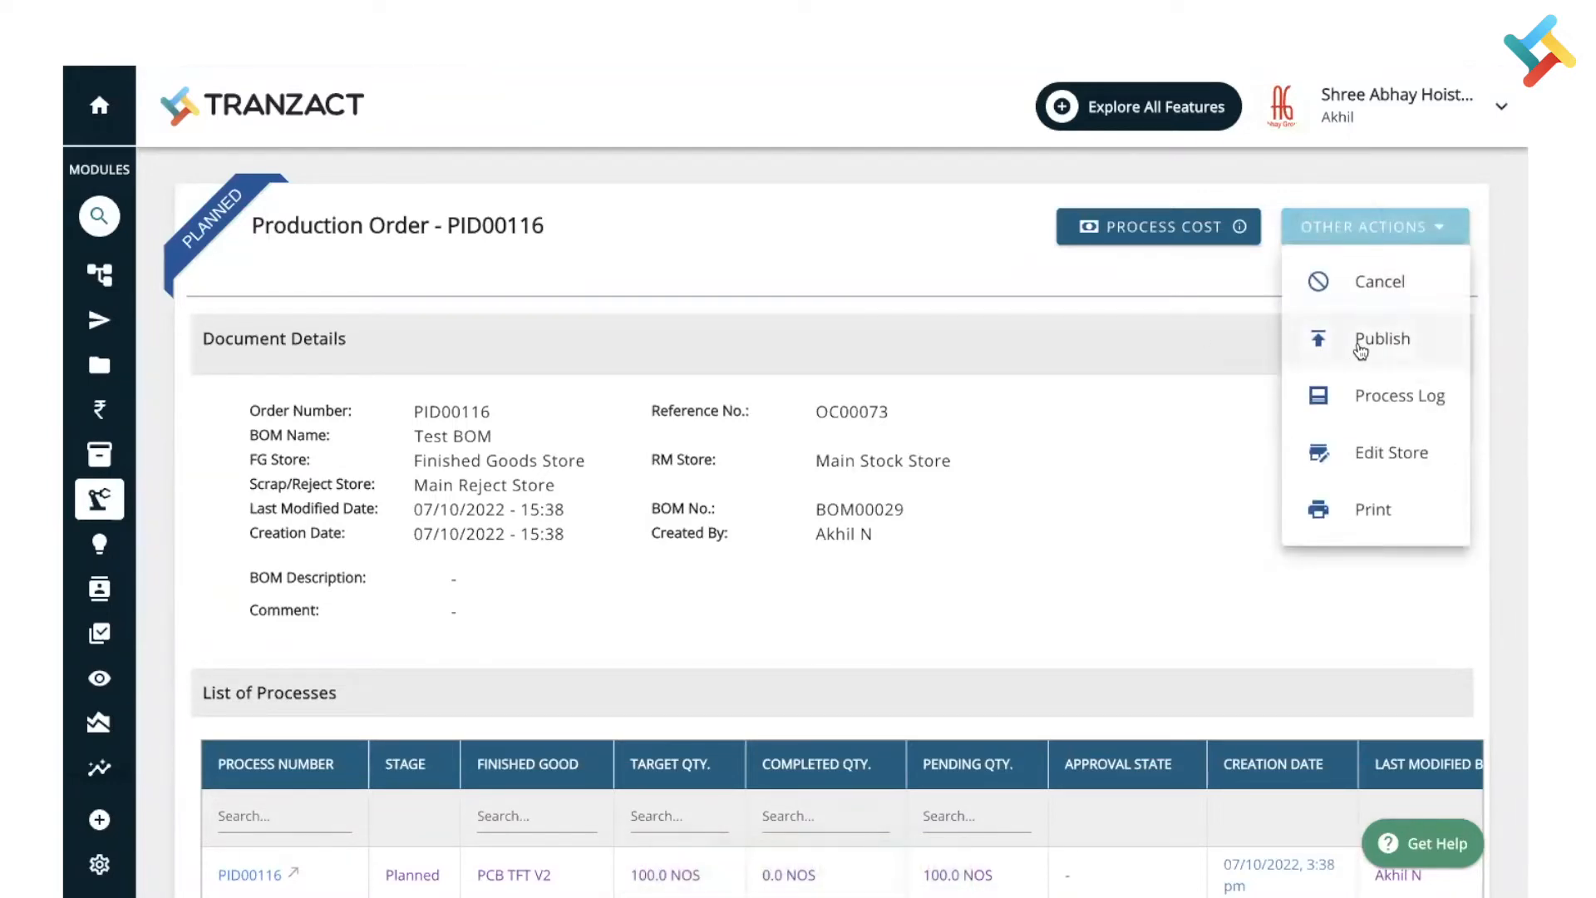
{"action": "left_click", "coordinate": [1358, 348]}
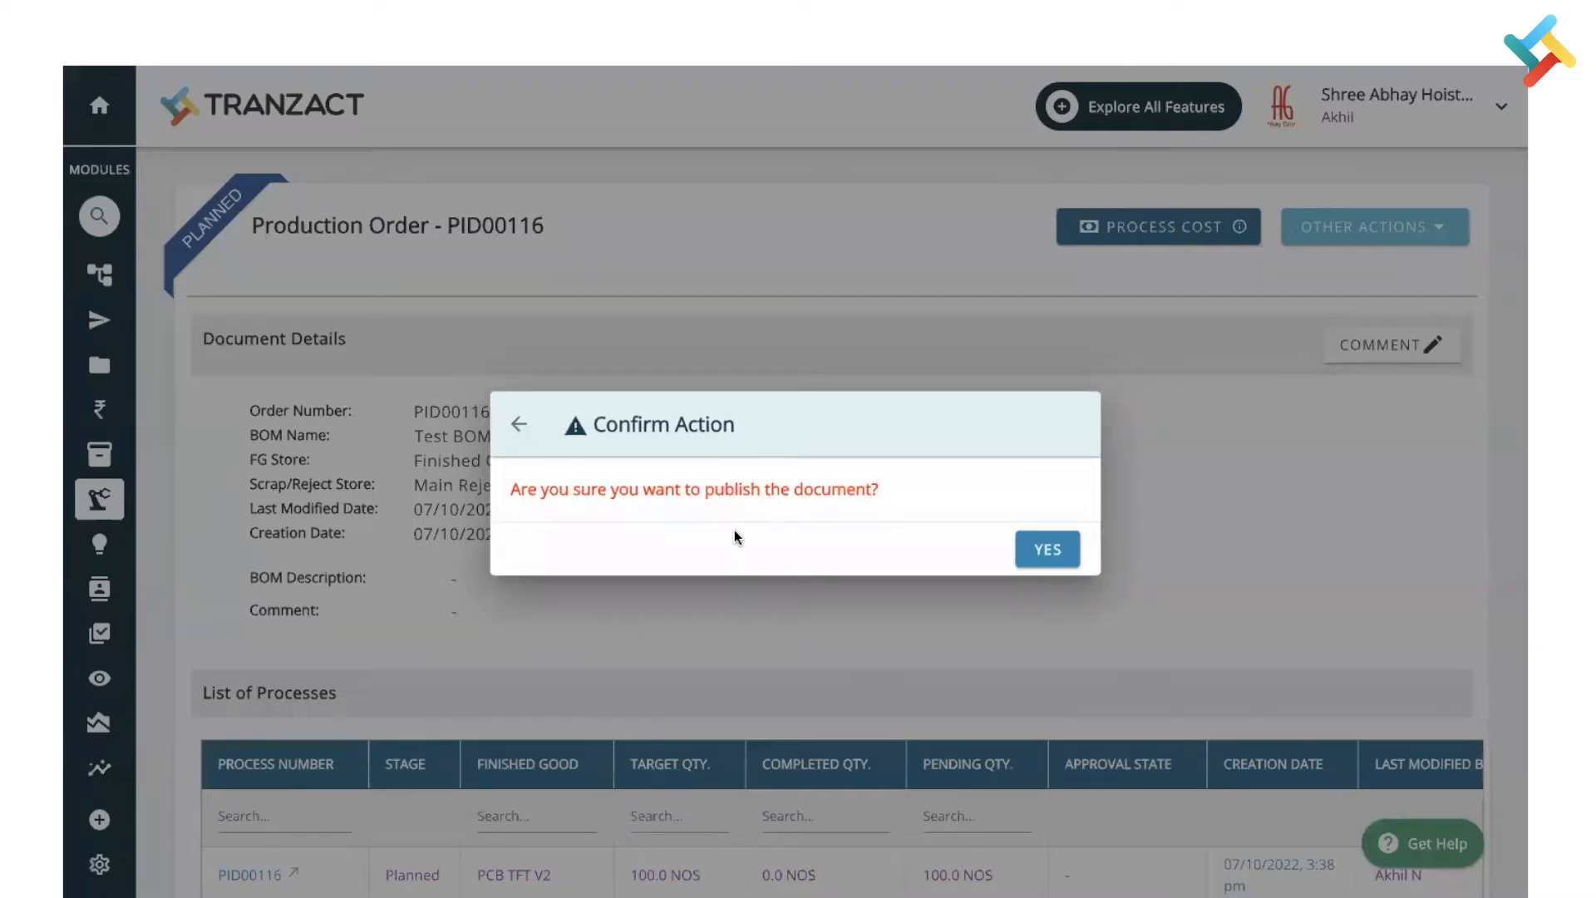
{"action": "left_click", "coordinate": [1049, 548]}
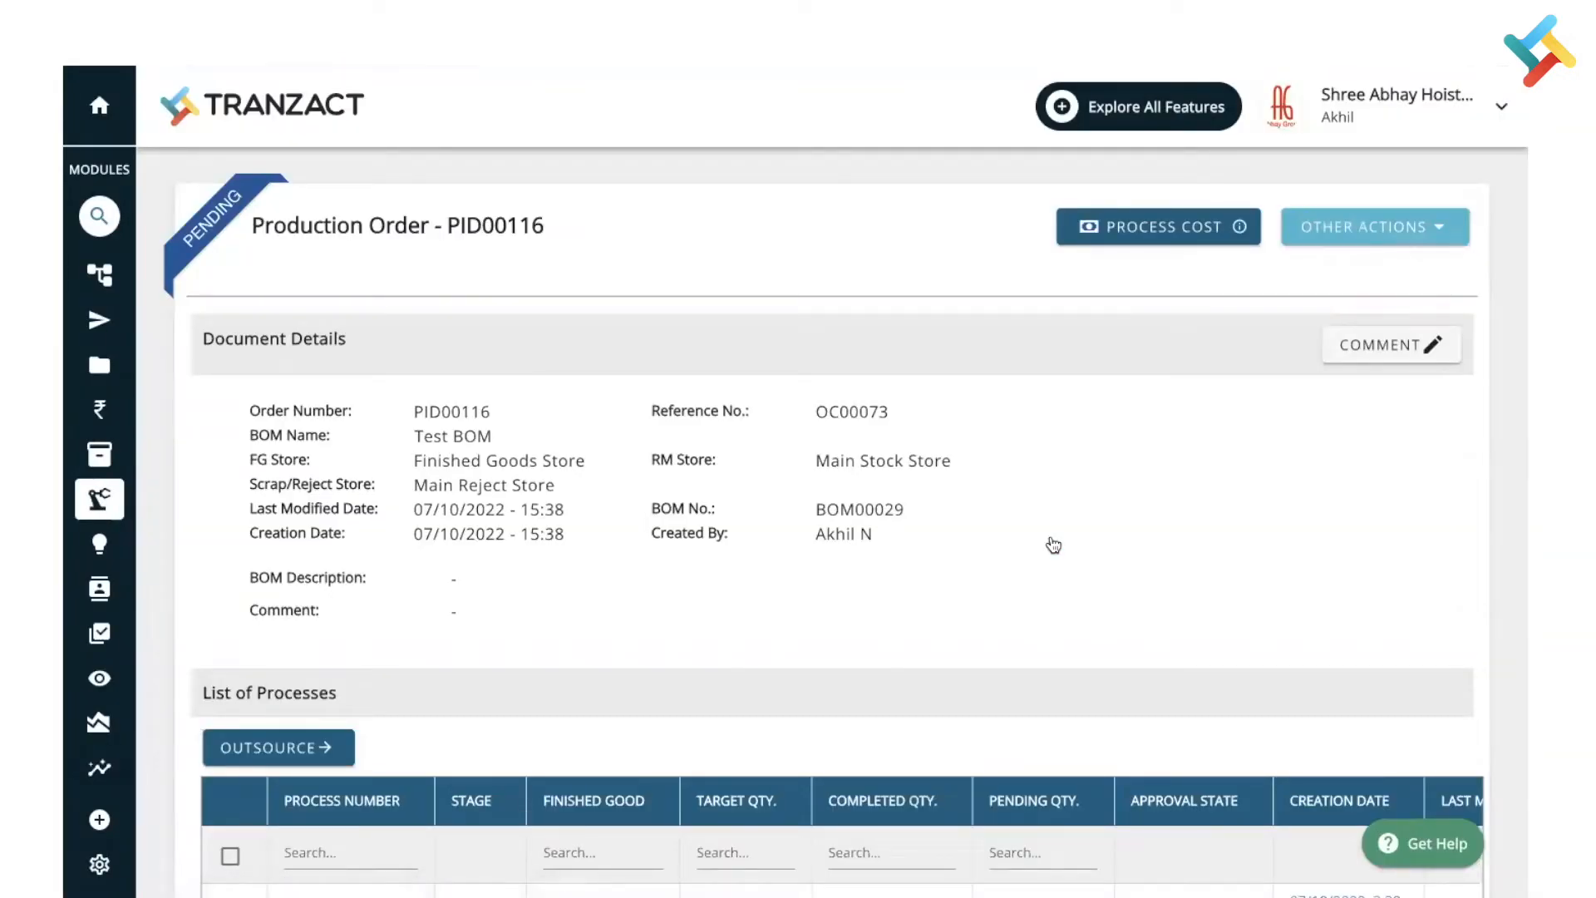
Outsource the pending PCB TFT V2 process by converting it into a sub-contract, and close the status message
{"action": "scroll", "coordinate": [1053, 545], "scroll_direction": "down", "scroll_amount": 3}
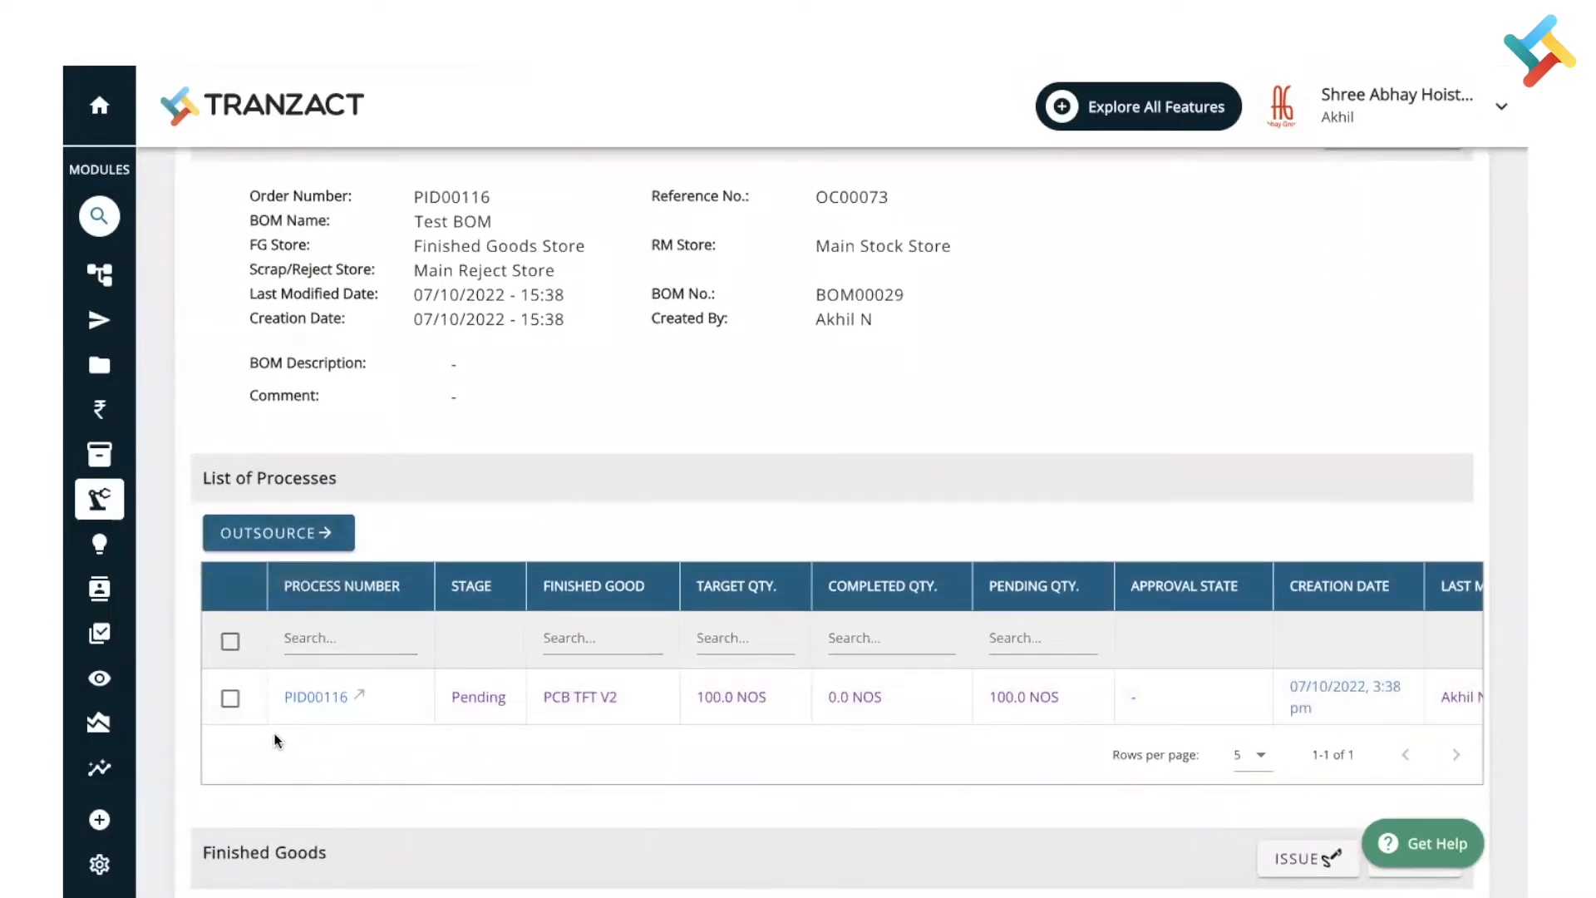
{"action": "left_click", "coordinate": [230, 703]}
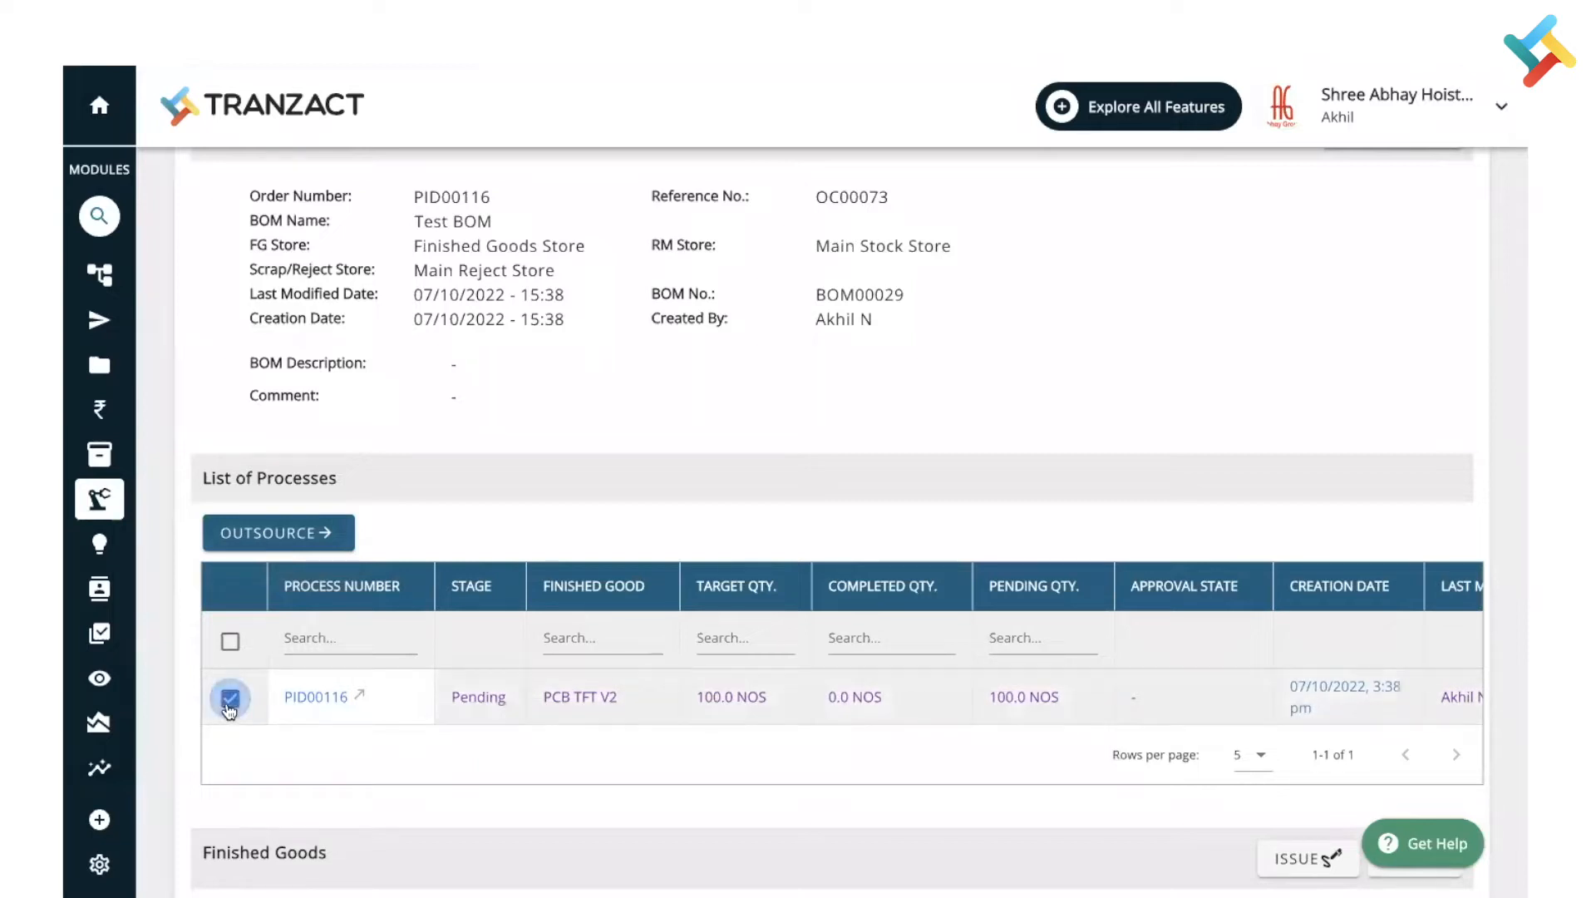
{"action": "left_click", "coordinate": [291, 534]}
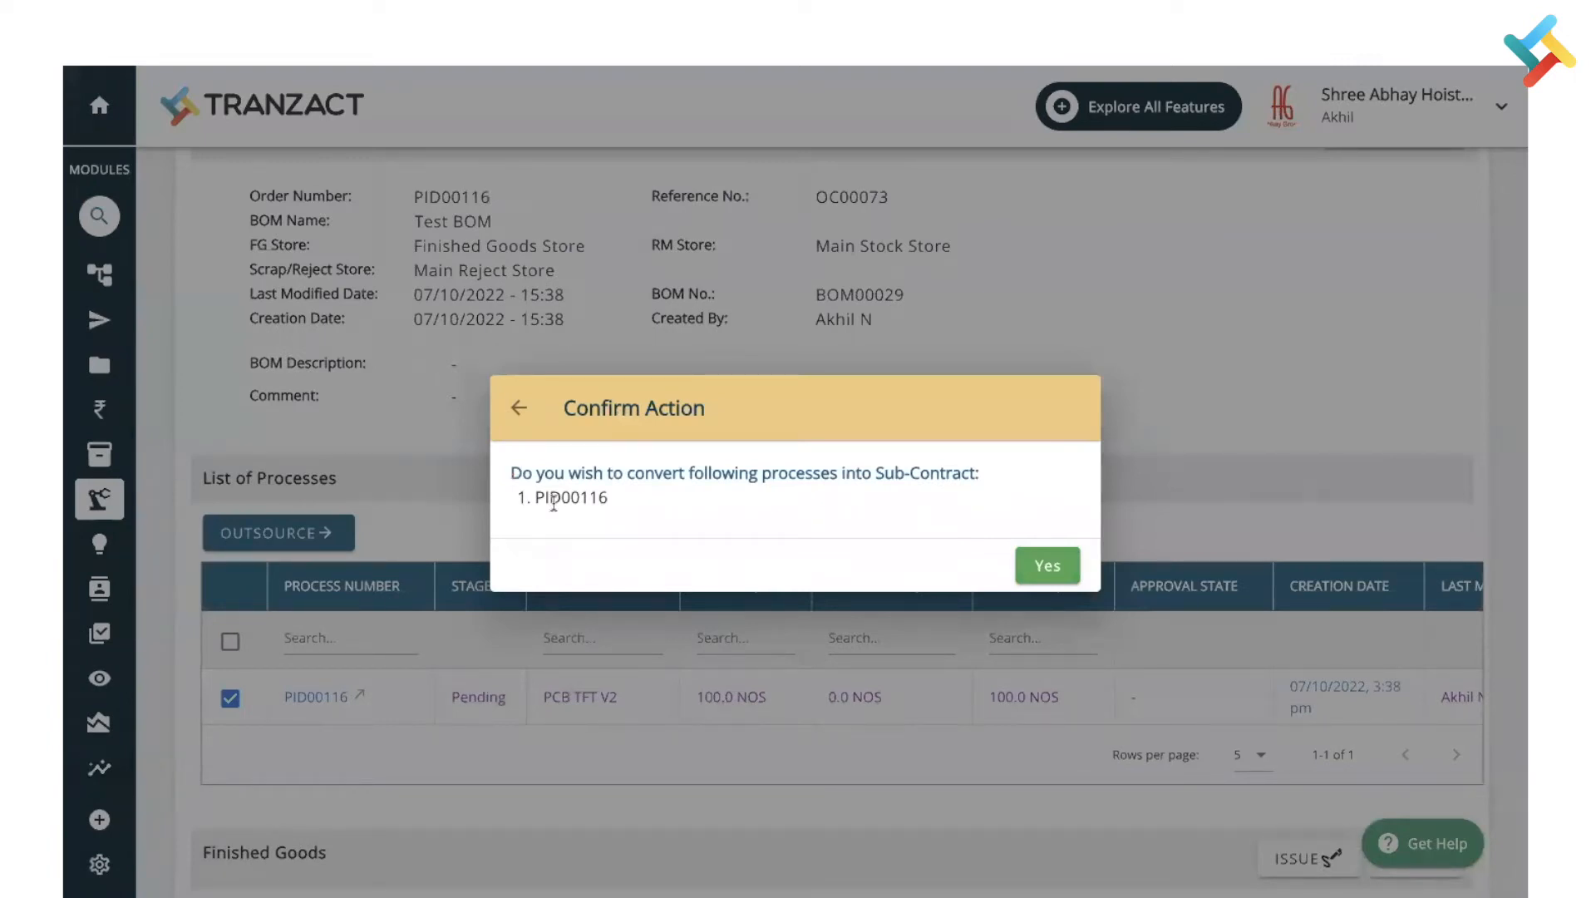
{"action": "left_click", "coordinate": [1056, 575]}
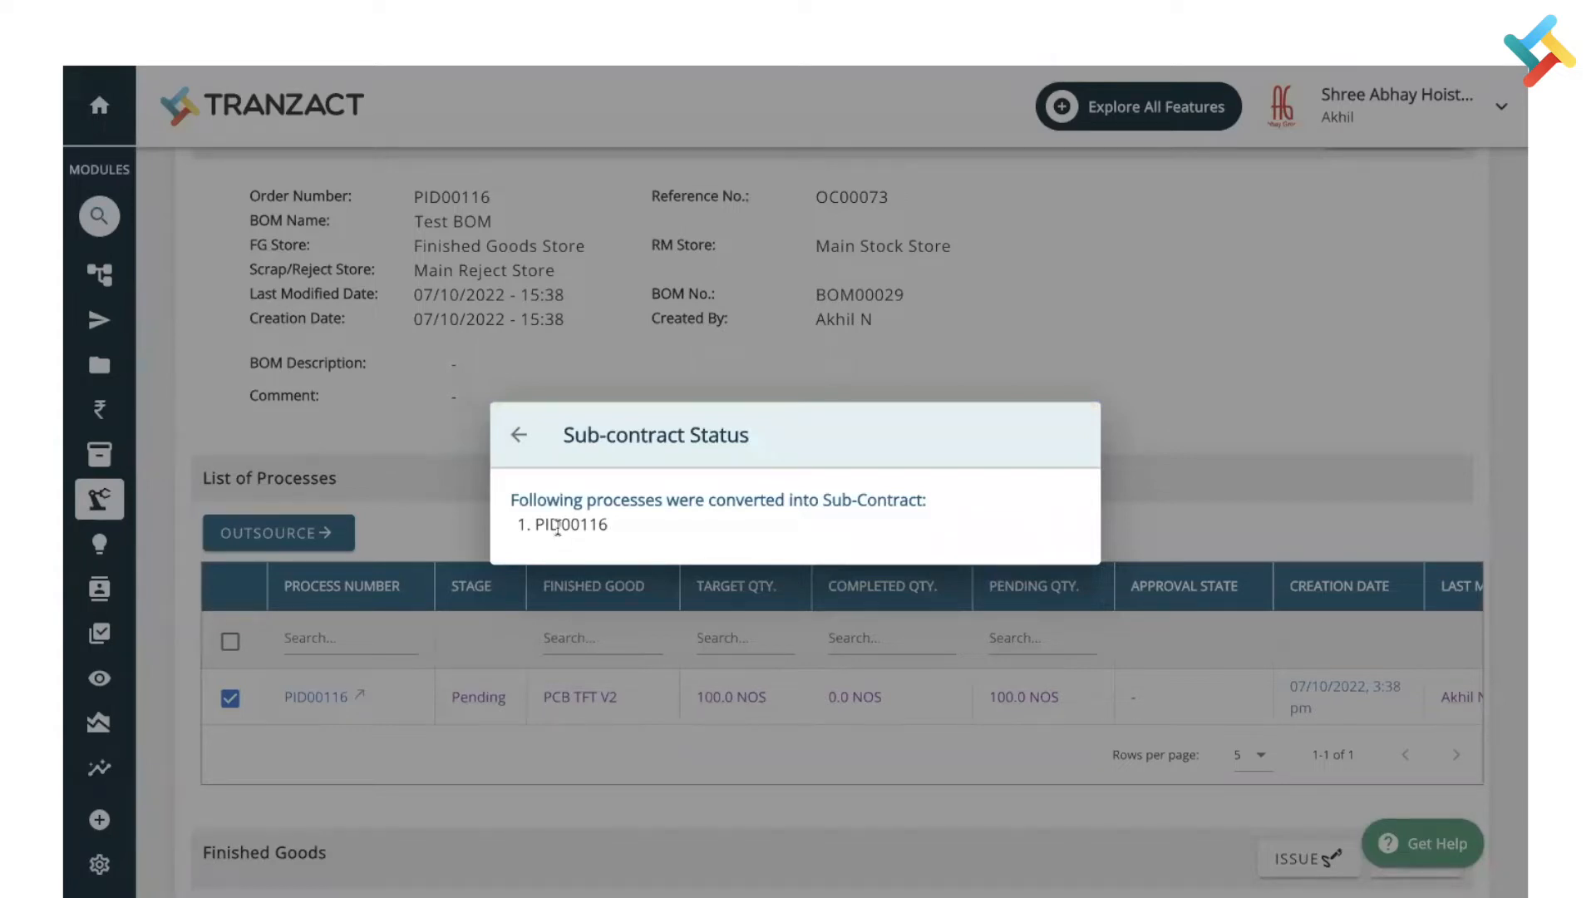
{"action": "left_click", "coordinate": [518, 435]}
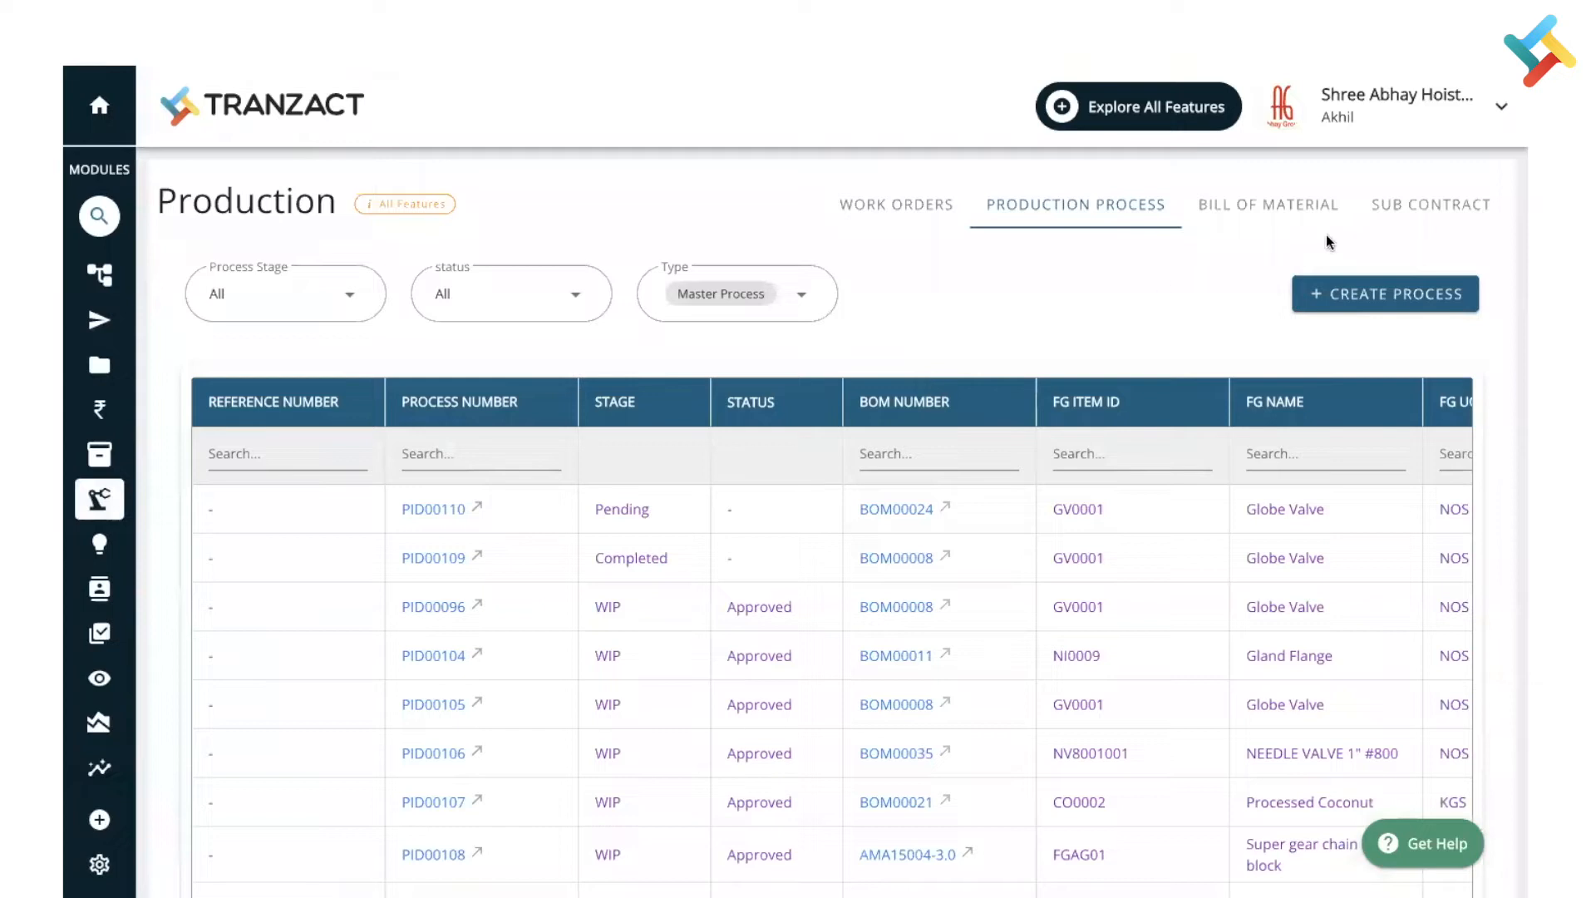
Send an order for the 100-unit PCB TFT V2 sub-contract process with Balaji Corporation as supplier
{"action": "left_click", "coordinate": [1415, 213]}
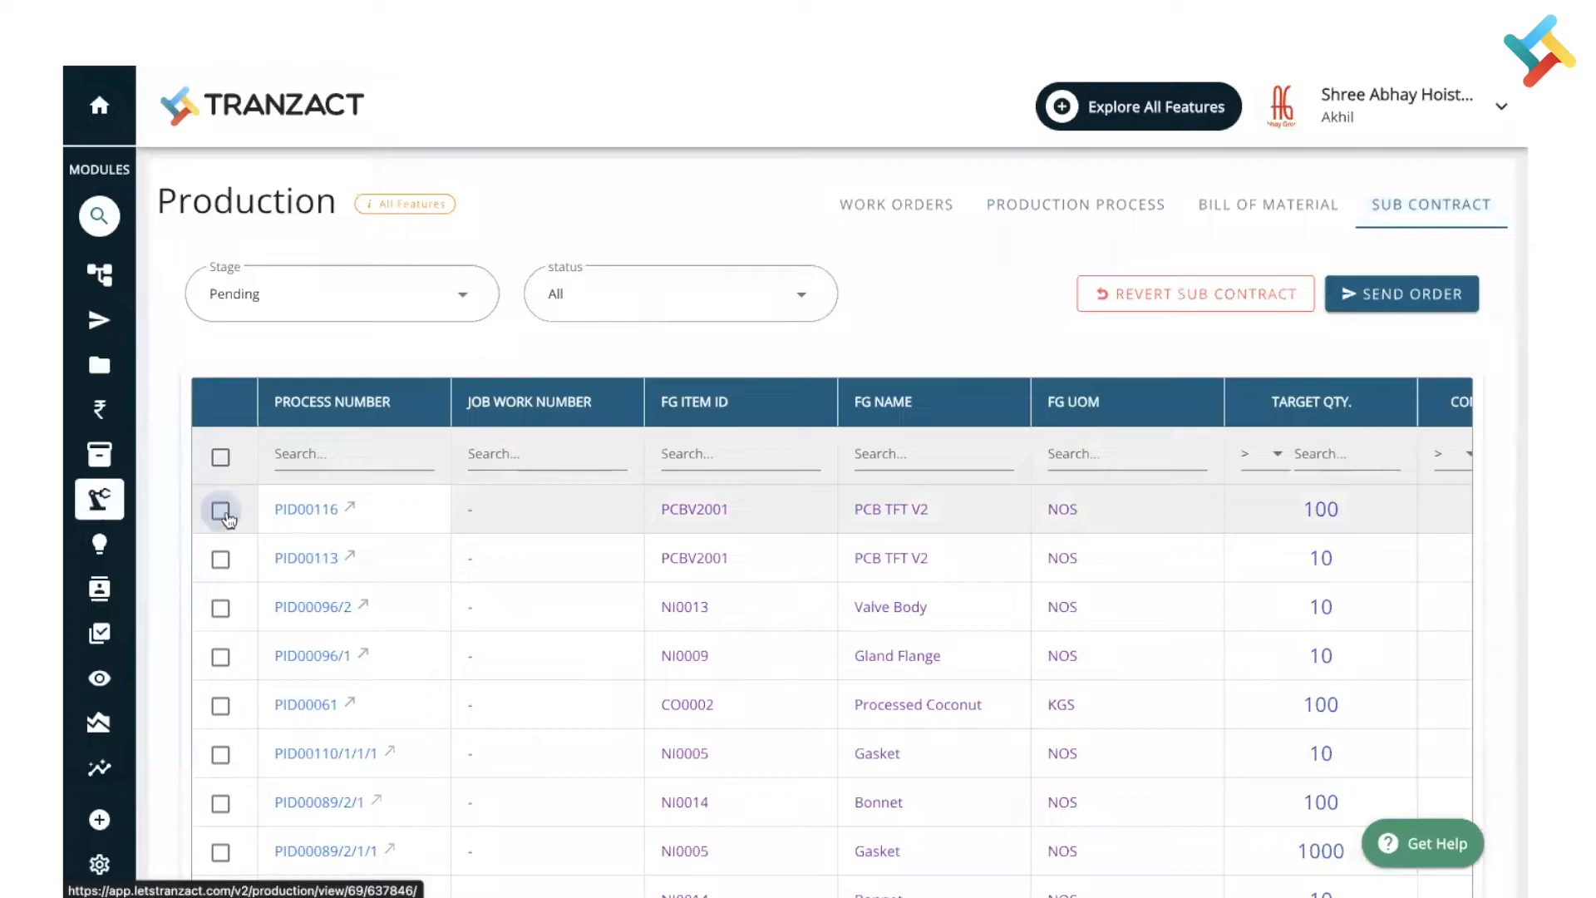
{"action": "left_click", "coordinate": [220, 515]}
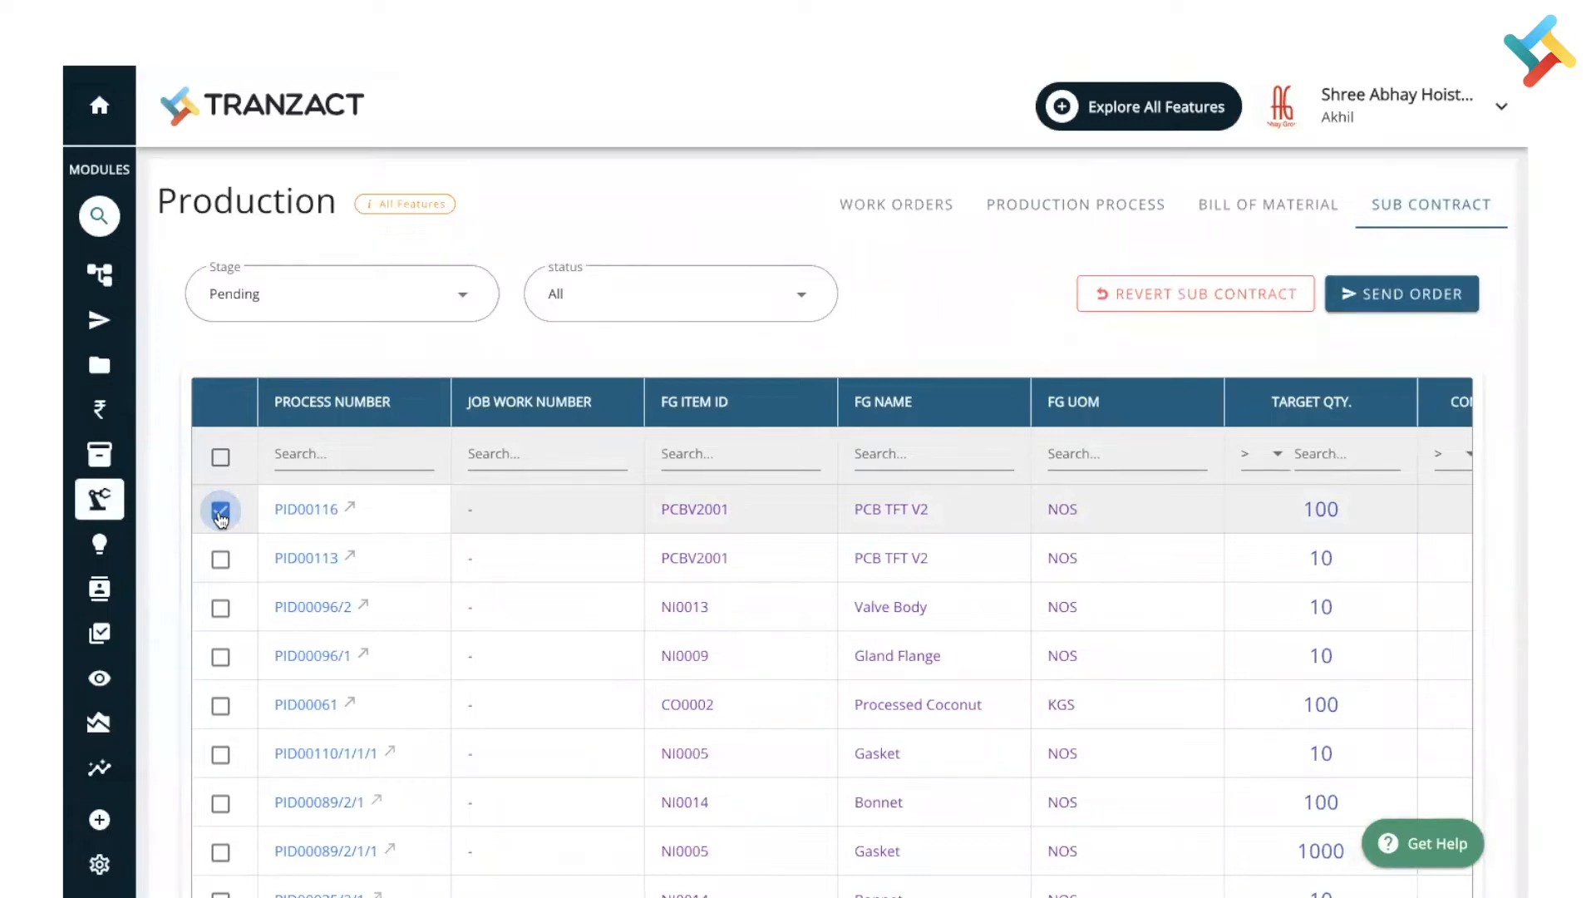
{"action": "left_click", "coordinate": [1388, 299]}
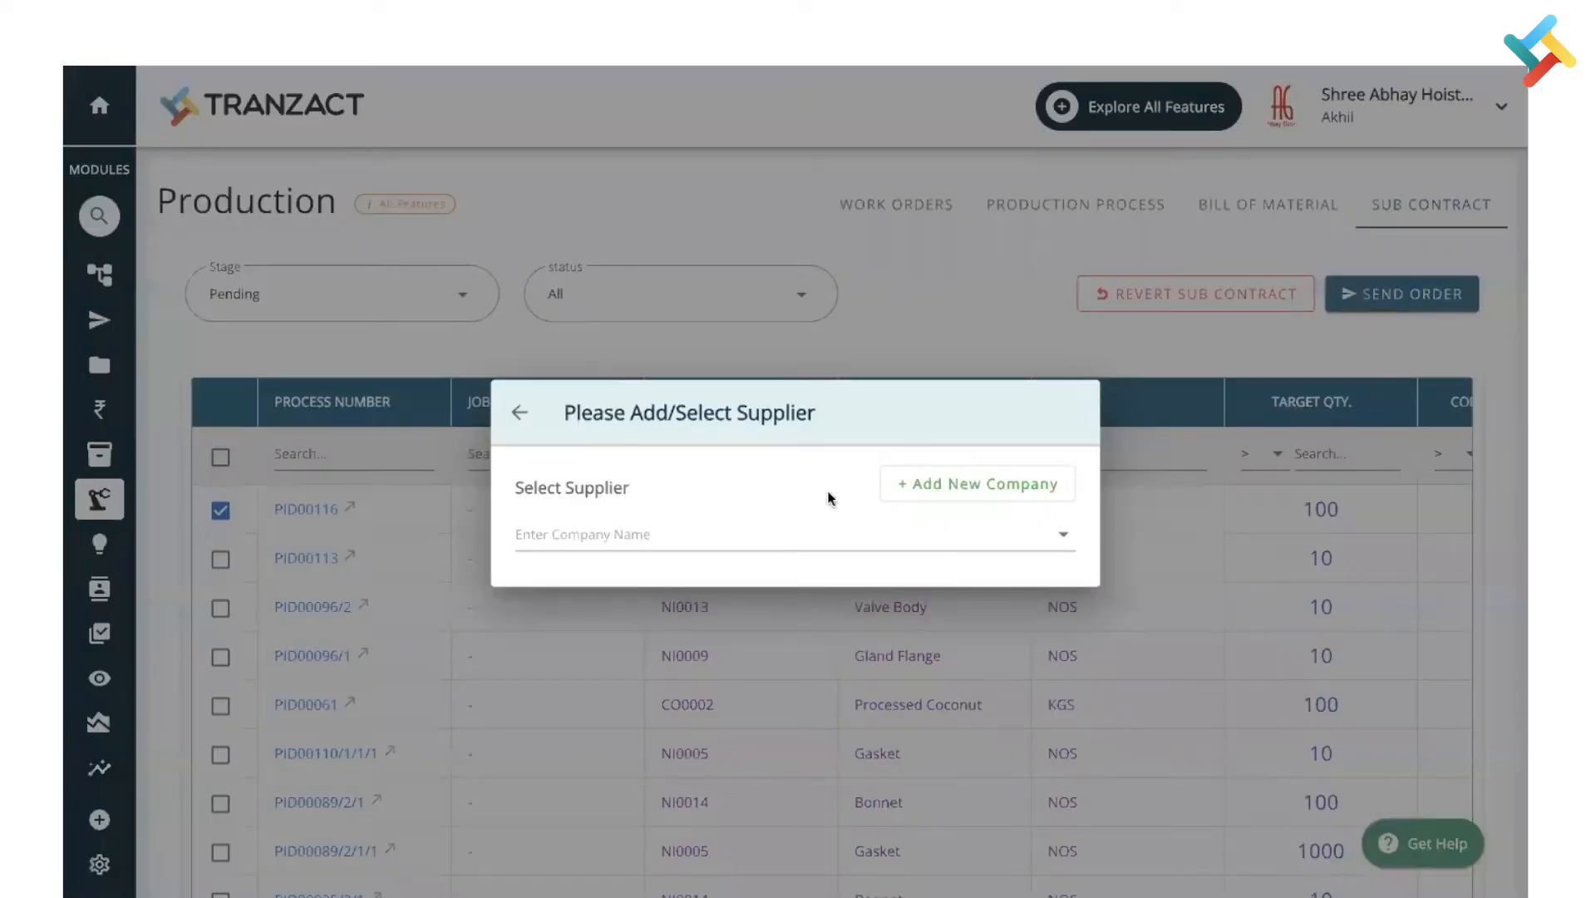
{"action": "left_click", "coordinate": [786, 536]}
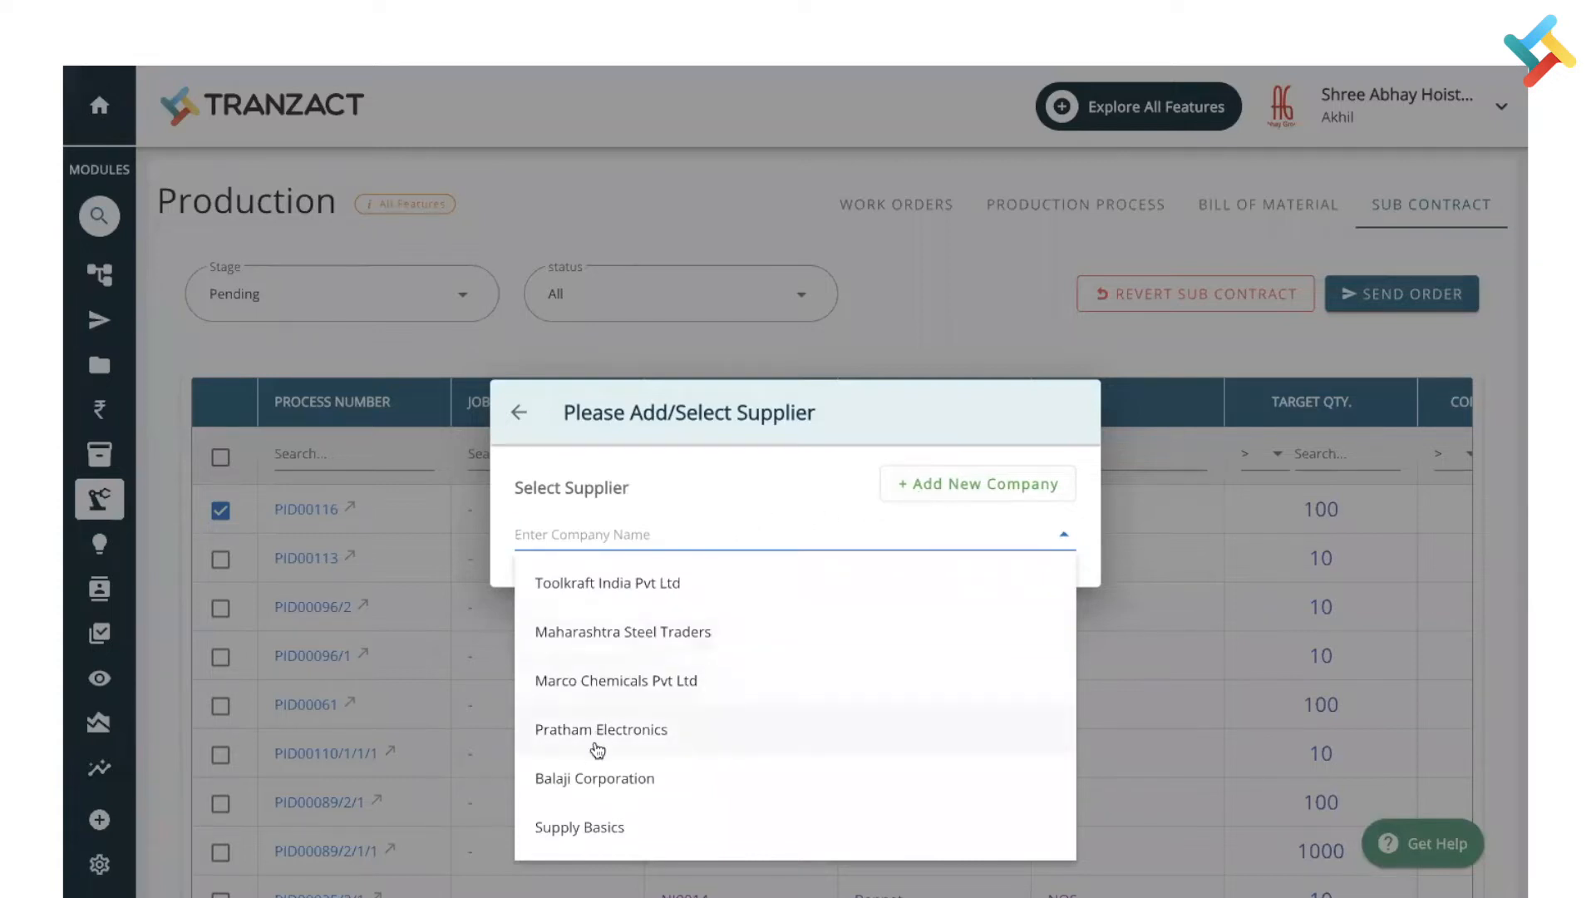
{"action": "left_click", "coordinate": [591, 778]}
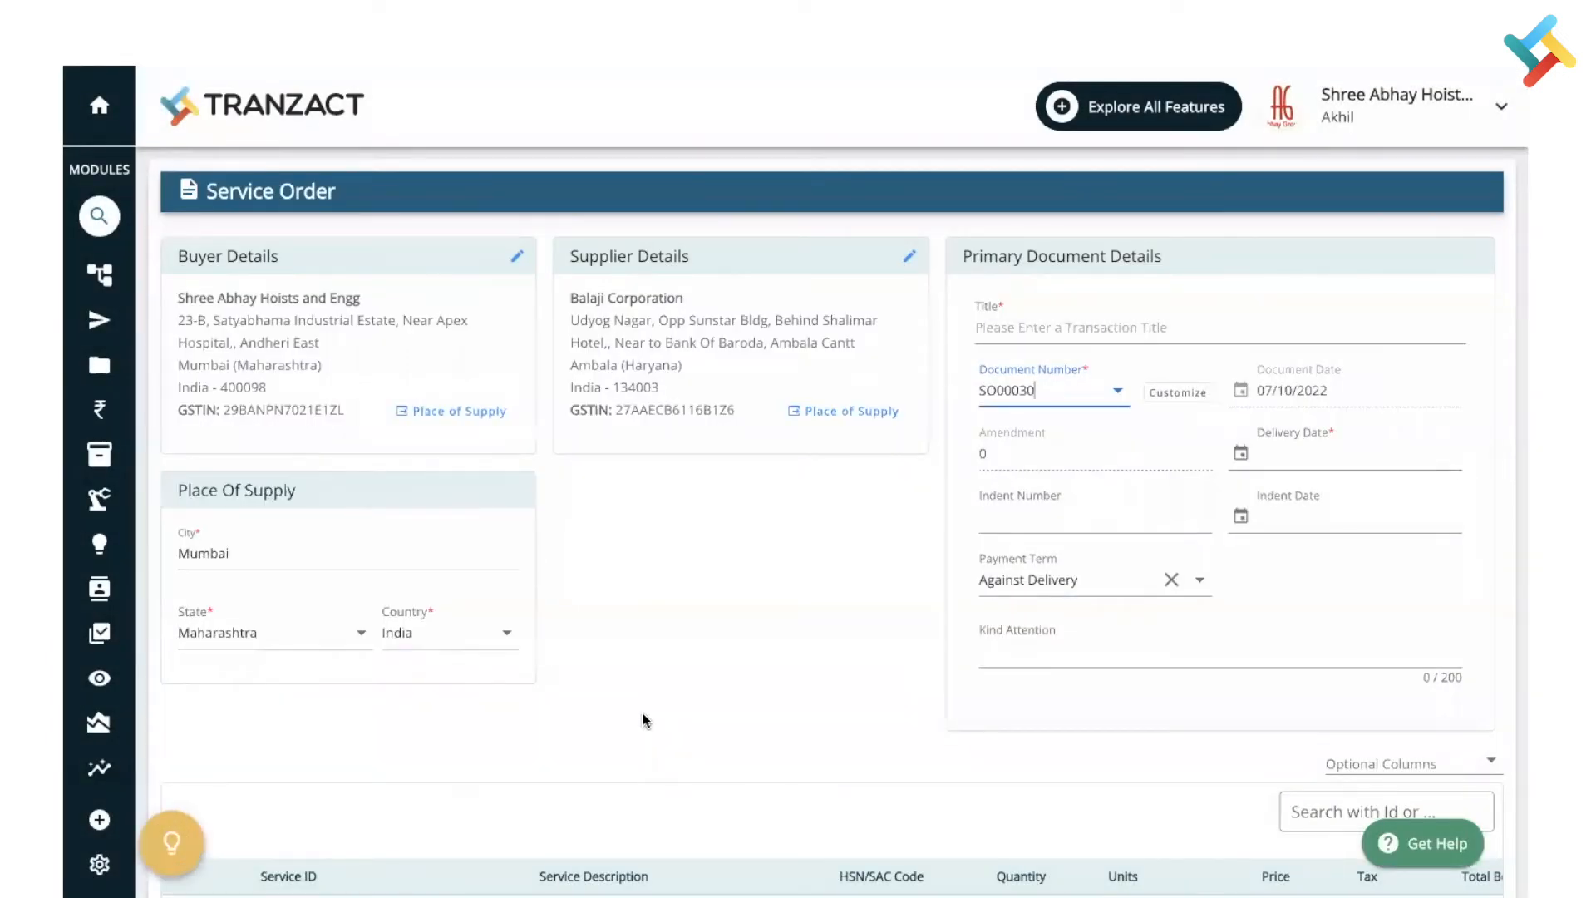
Title the service order "Test SO" and set its delivery date to 13/10/2022
{"action": "left_click", "coordinate": [1088, 328]}
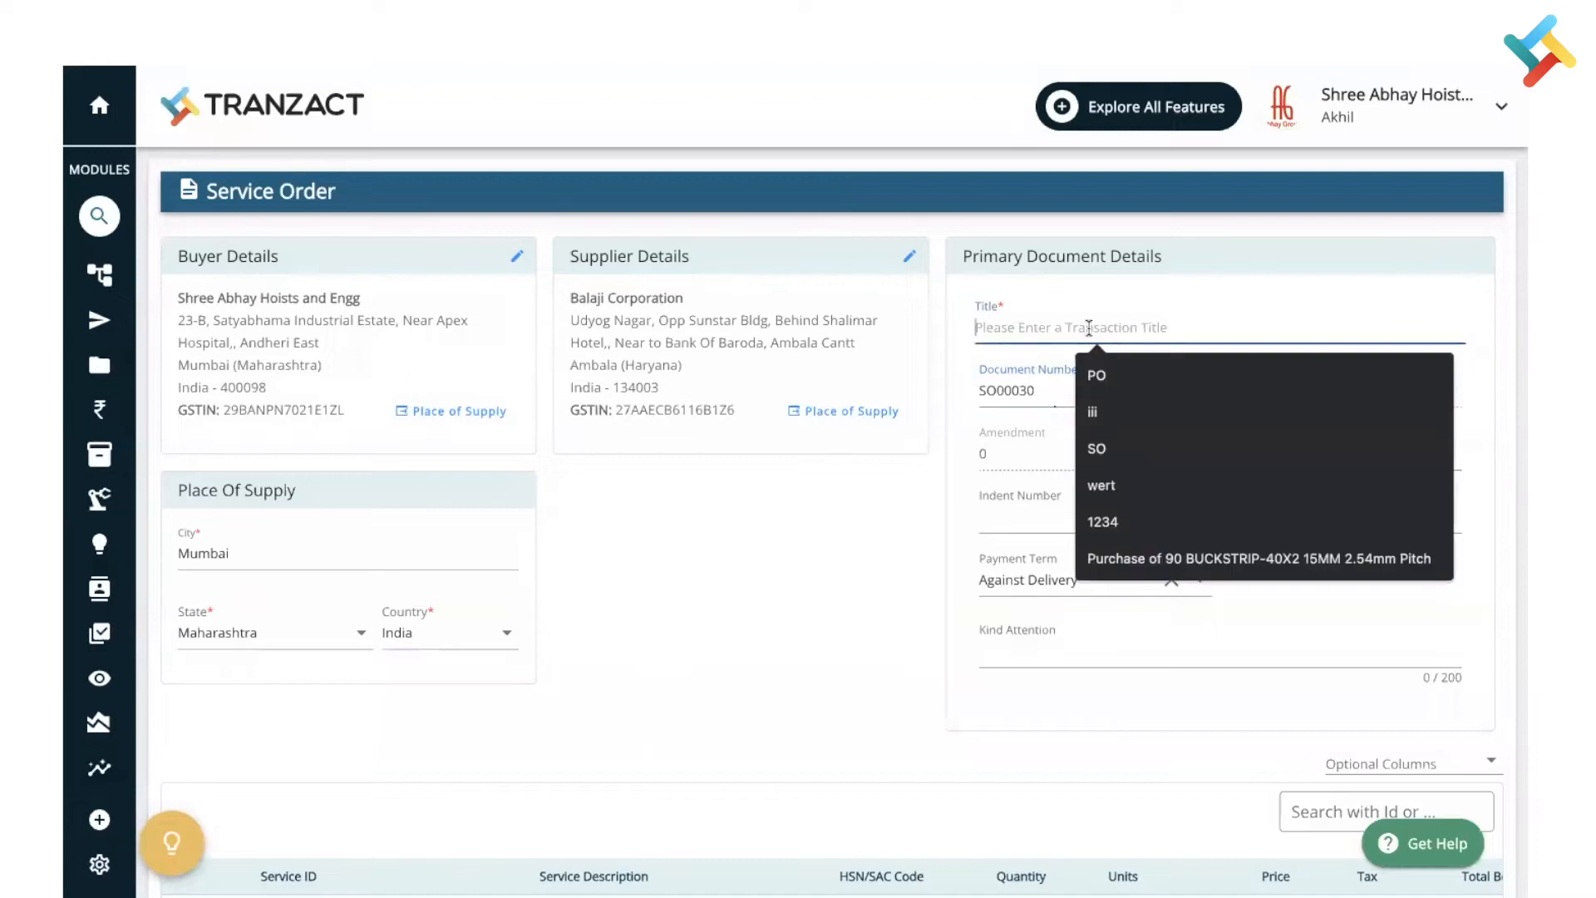
{"action": "type", "text": "Test SO"}
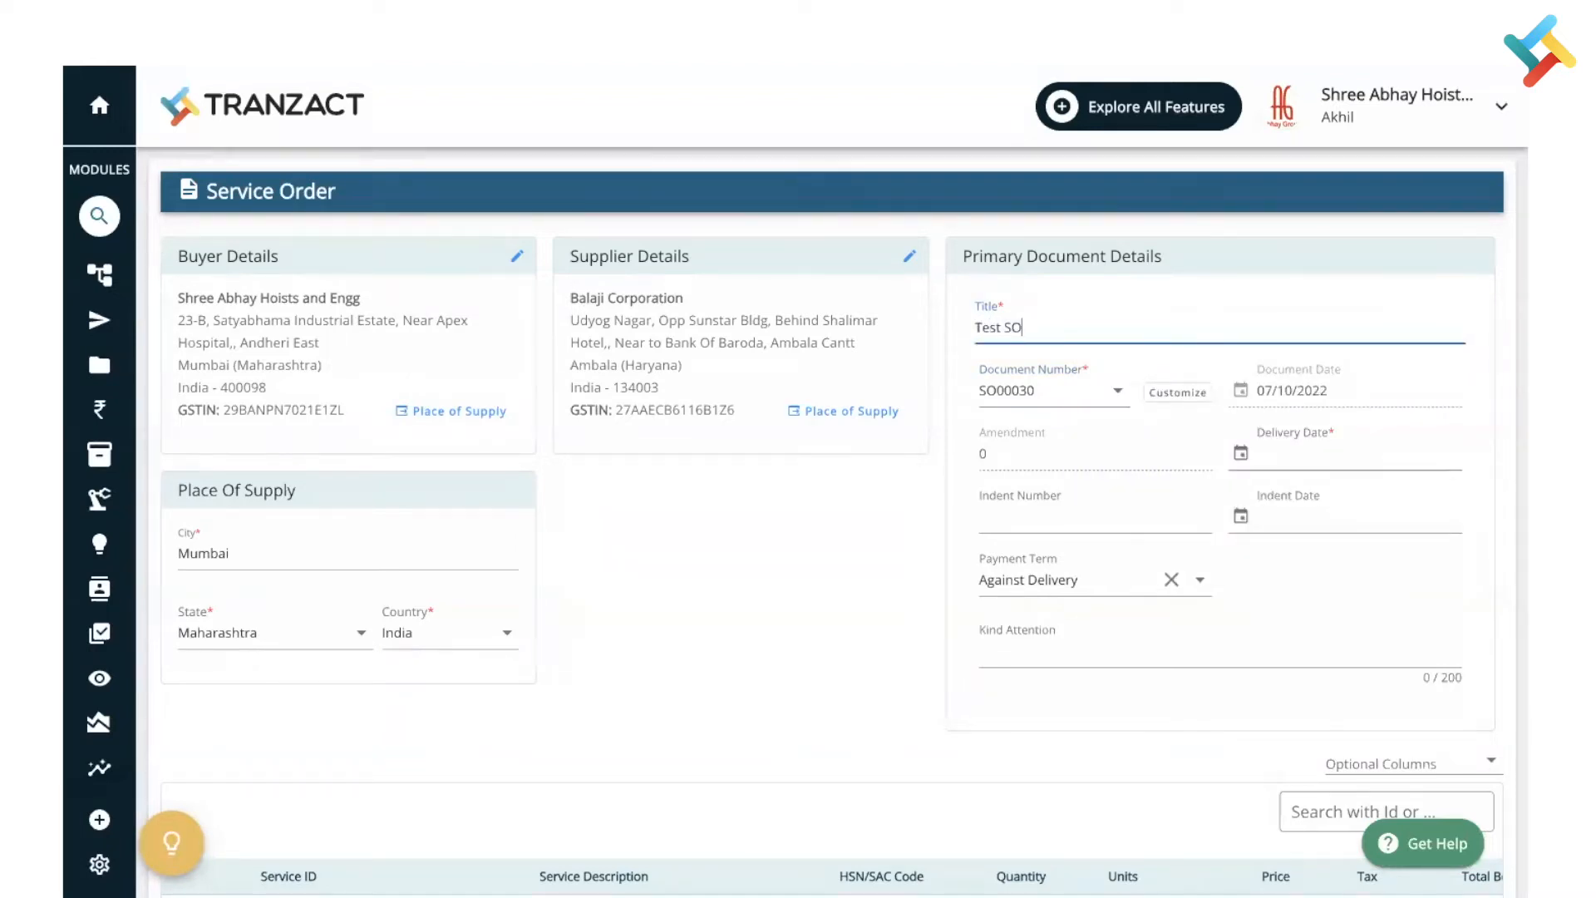
{"action": "left_click", "coordinate": [1300, 452]}
{"action": "left_click", "coordinate": [1402, 654]}
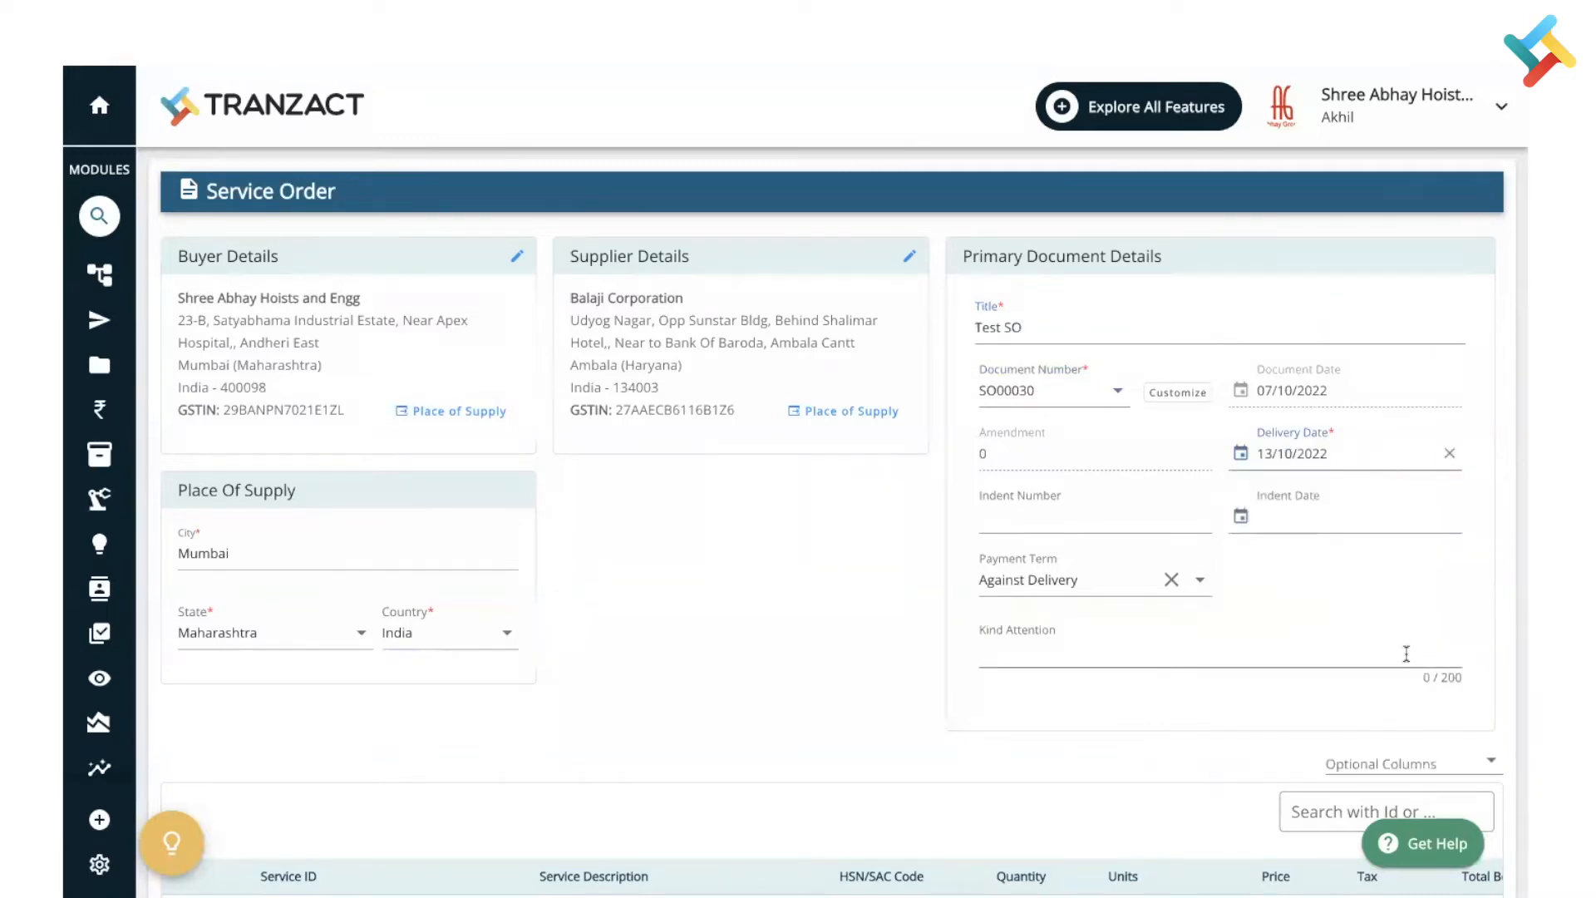
Change the service order's payment term to the 25% advance option with the balance at 45
{"action": "scroll", "coordinate": [1153, 642], "scroll_direction": "down", "scroll_amount": 1}
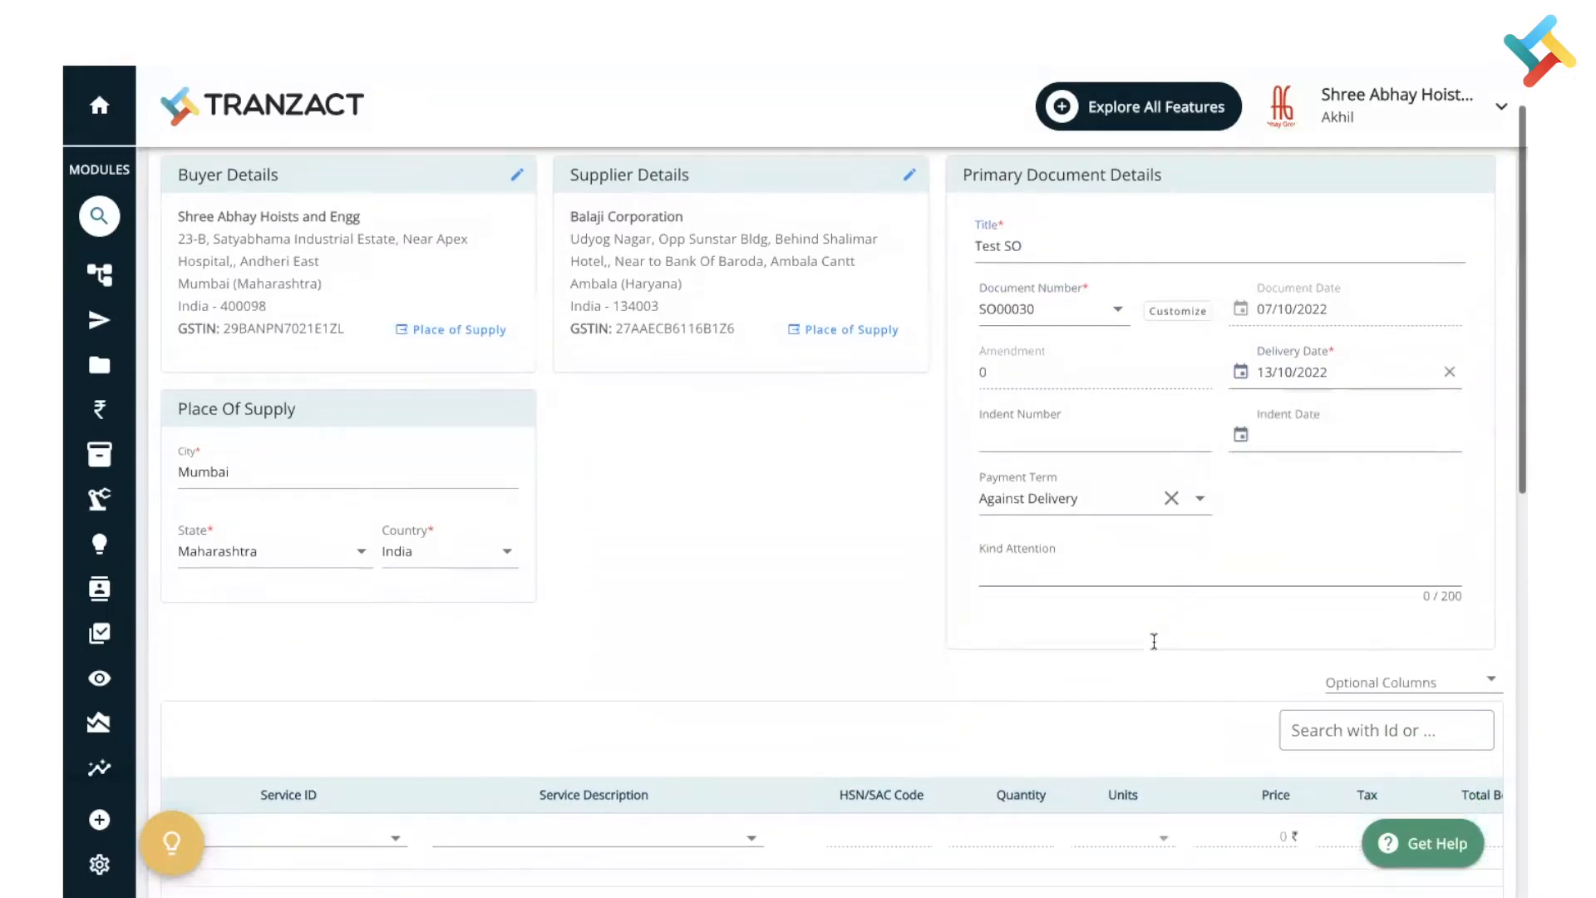
{"action": "left_click", "coordinate": [1085, 494]}
{"action": "left_click", "coordinate": [1060, 578]}
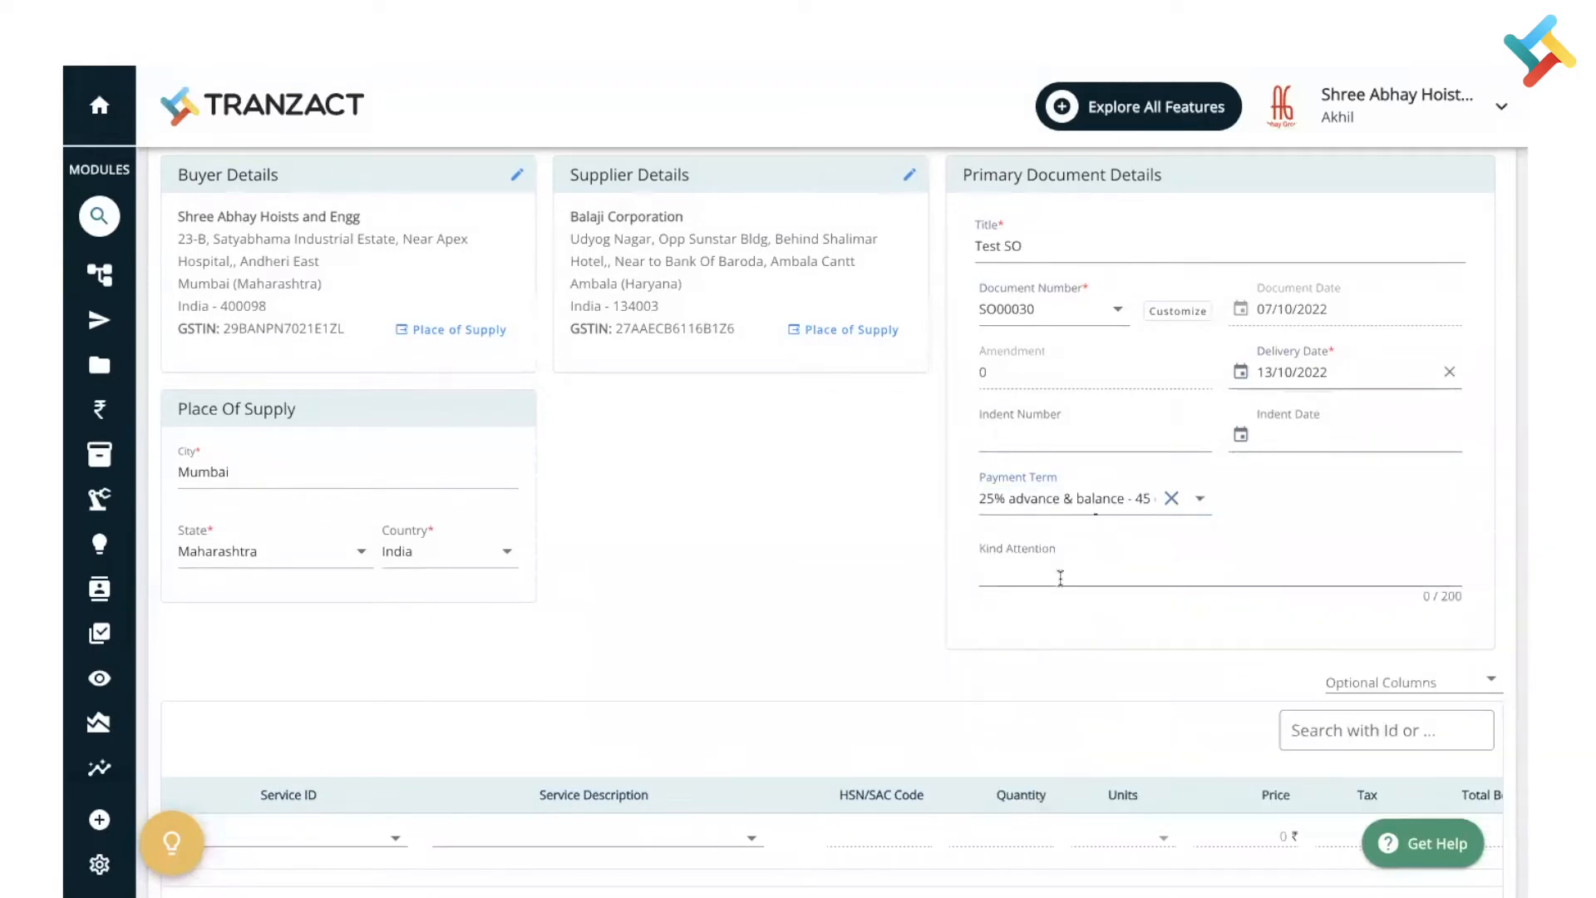
Review the buyer's and supplier's billing locations without changing them, and set the place of supply to the supplier's location
{"action": "scroll", "coordinate": [407, 346], "scroll_direction": "up", "scroll_amount": 1}
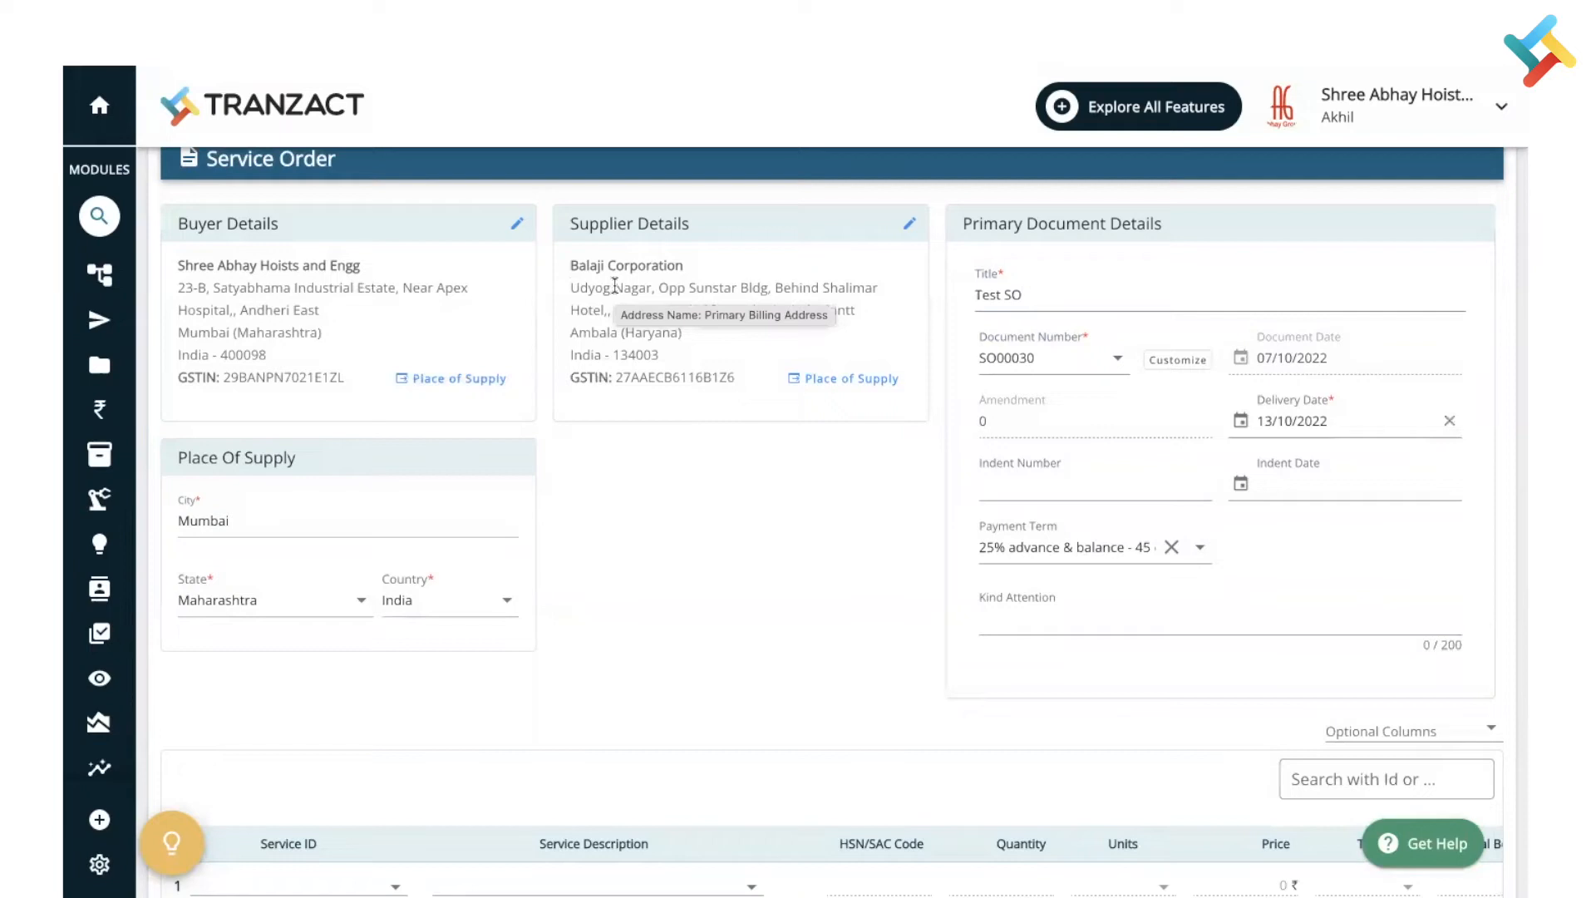
{"action": "left_click", "coordinate": [513, 223]}
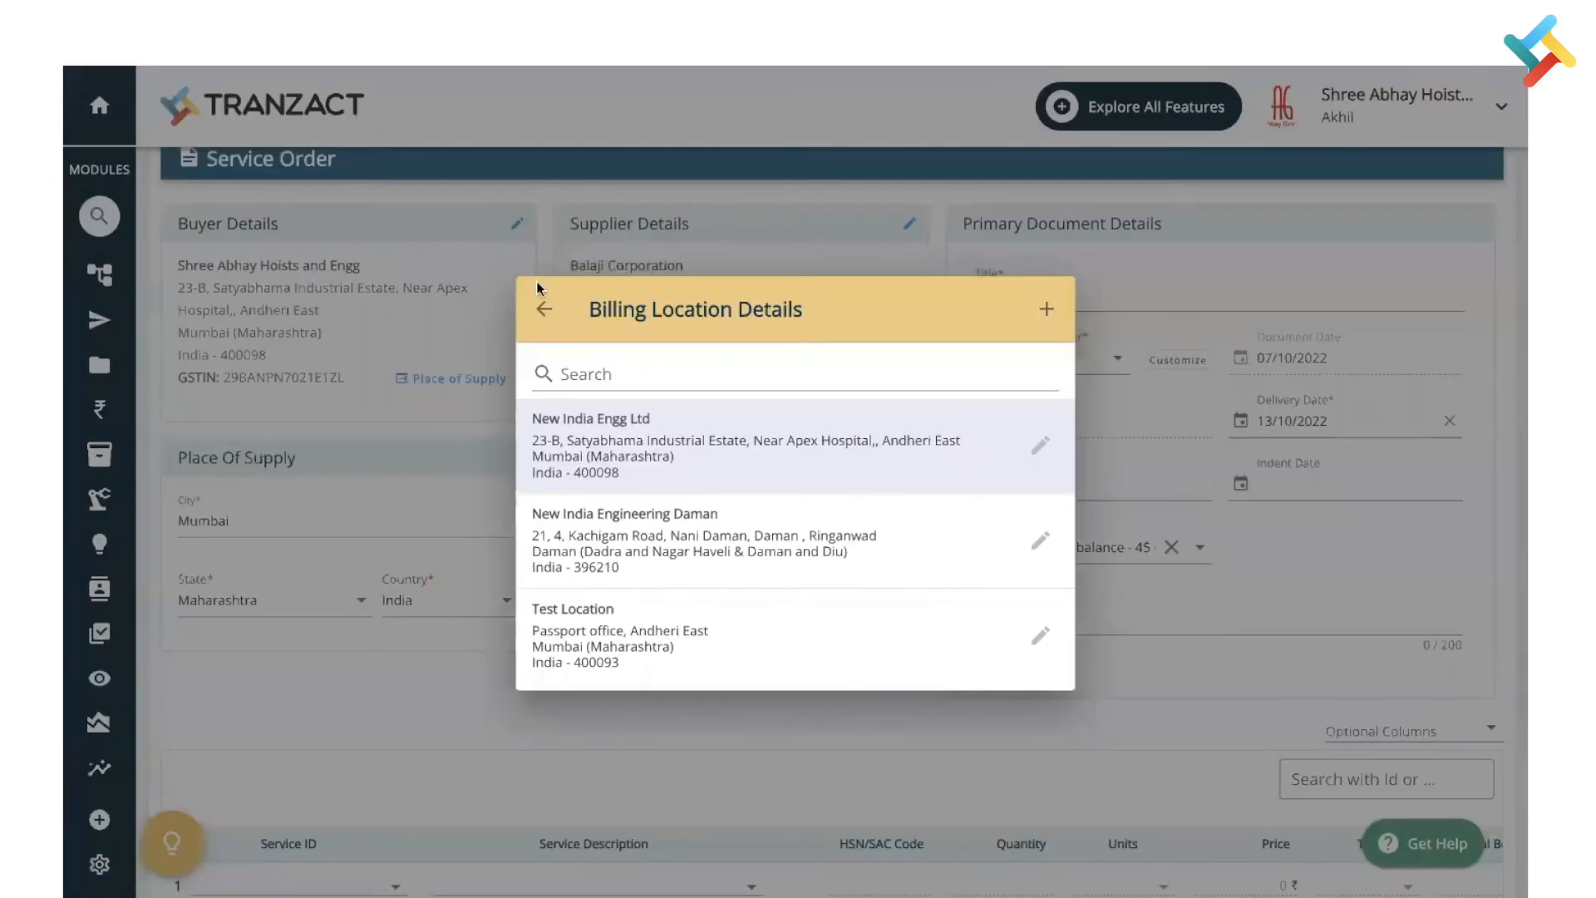
{"action": "left_click", "coordinate": [543, 309]}
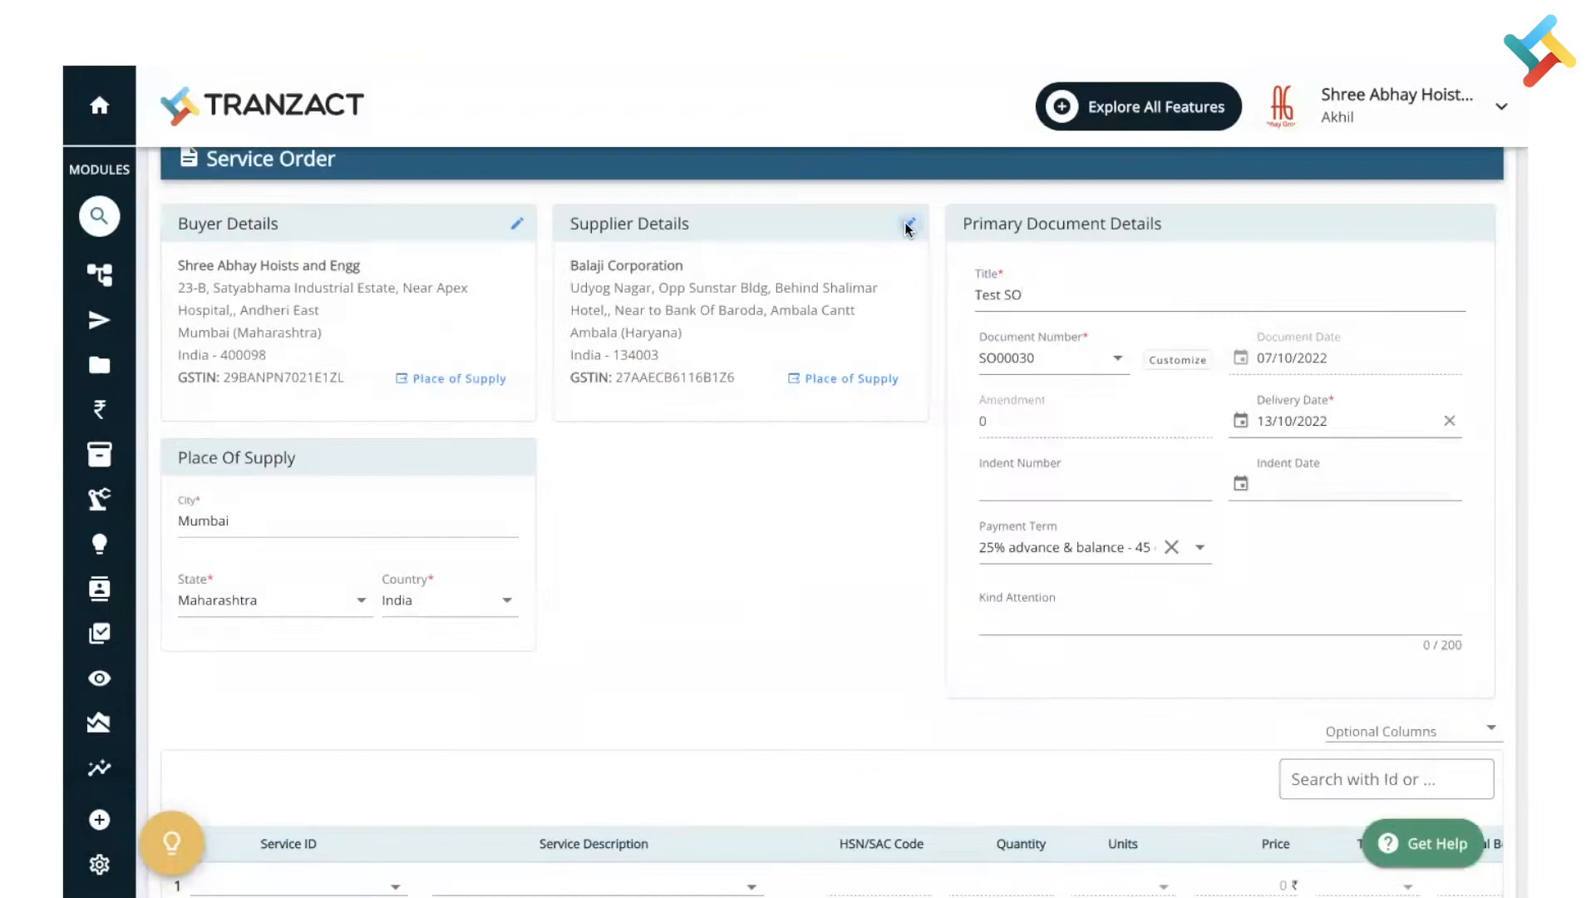
{"action": "left_click", "coordinate": [906, 226]}
{"action": "left_click", "coordinate": [559, 363]}
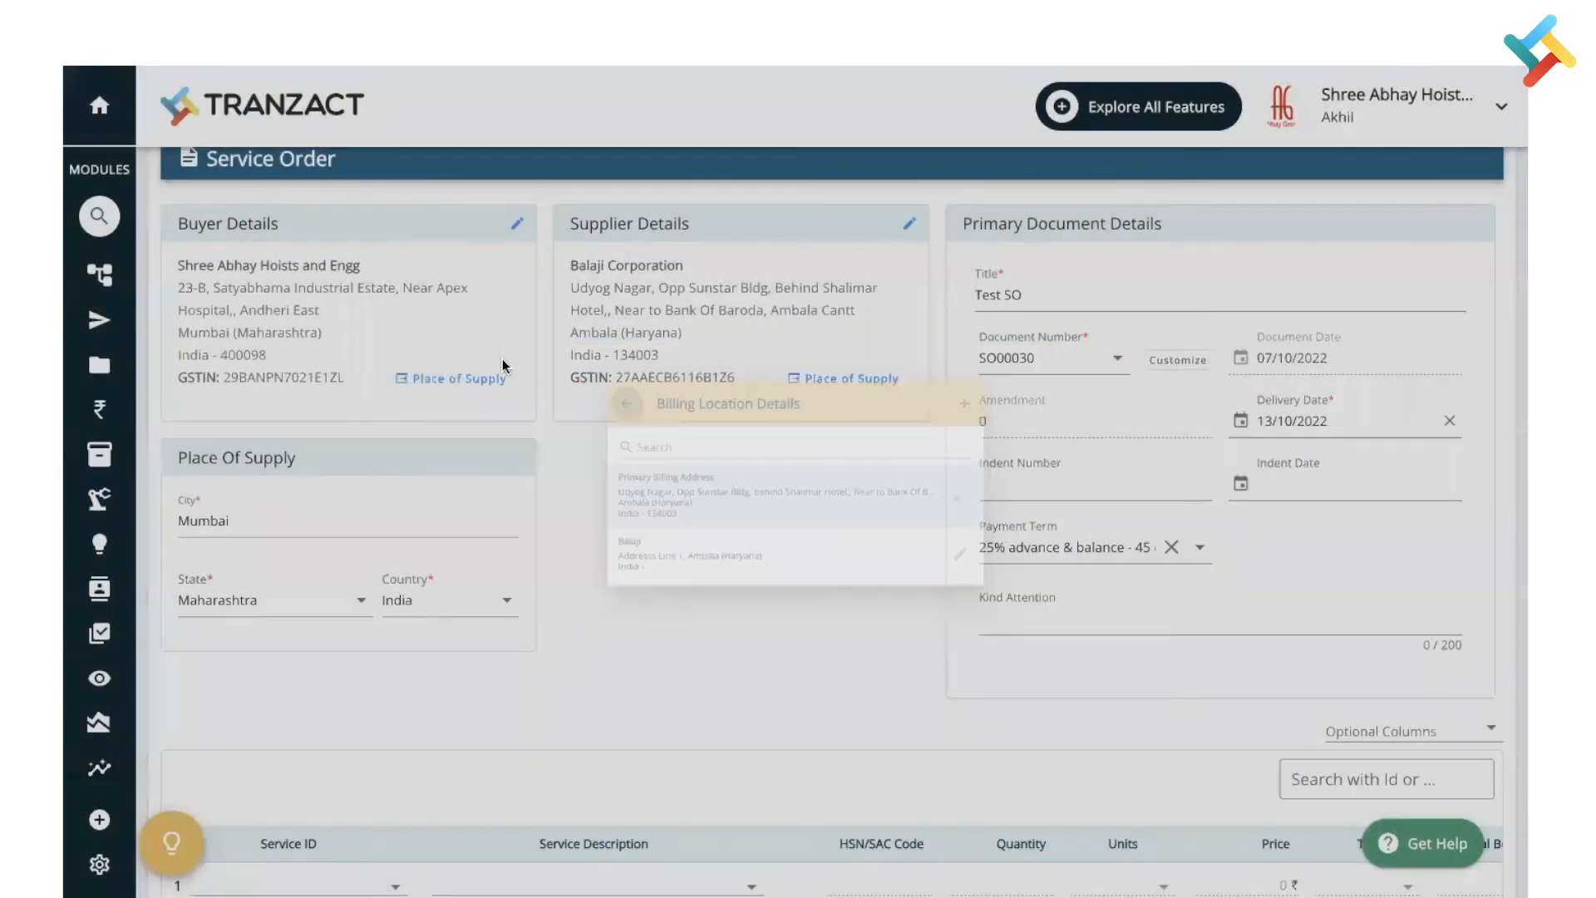
{"action": "left_click", "coordinate": [869, 381]}
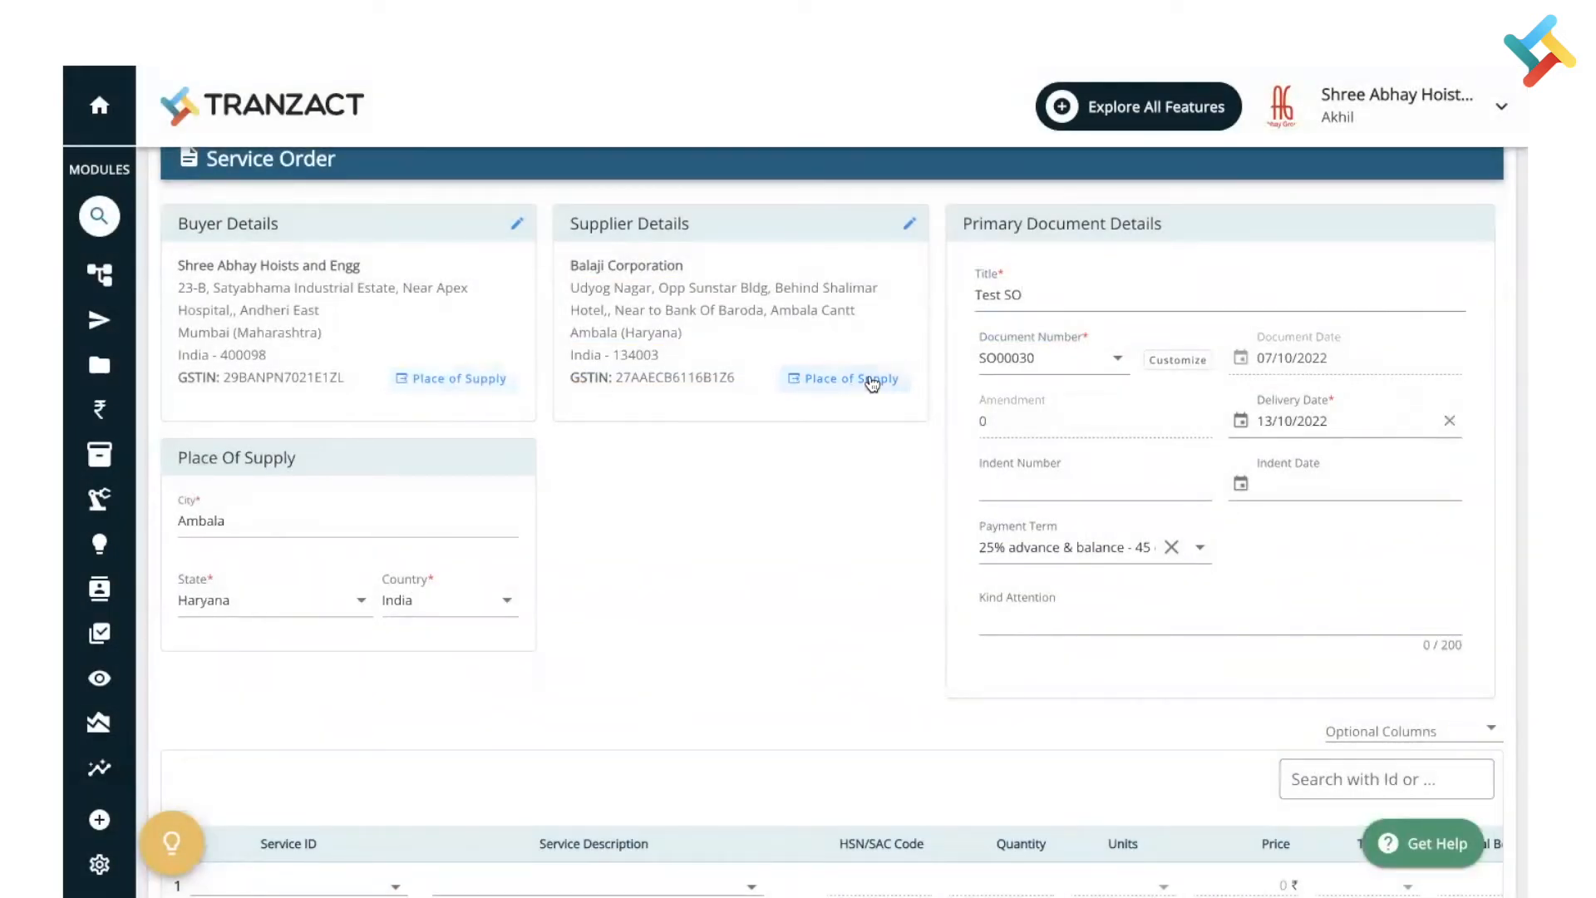
Add the Assembly service as the first order line with a quantity of 100
{"action": "scroll", "coordinate": [934, 515], "scroll_direction": "down", "scroll_amount": 3}
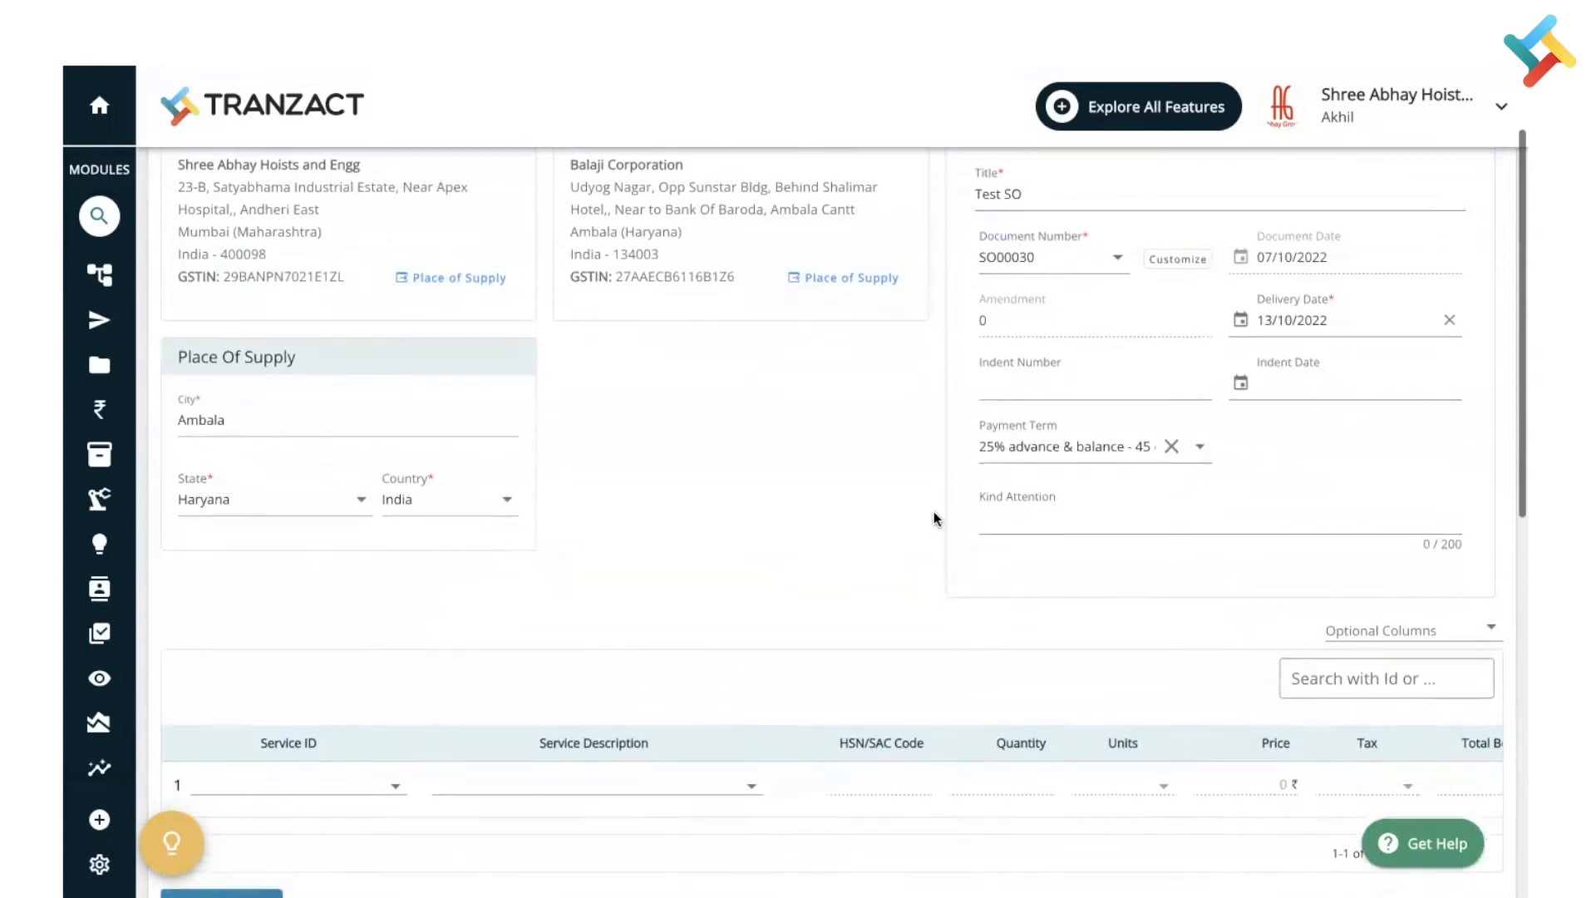
{"action": "scroll", "coordinate": [934, 511], "scroll_direction": "down", "scroll_amount": 2}
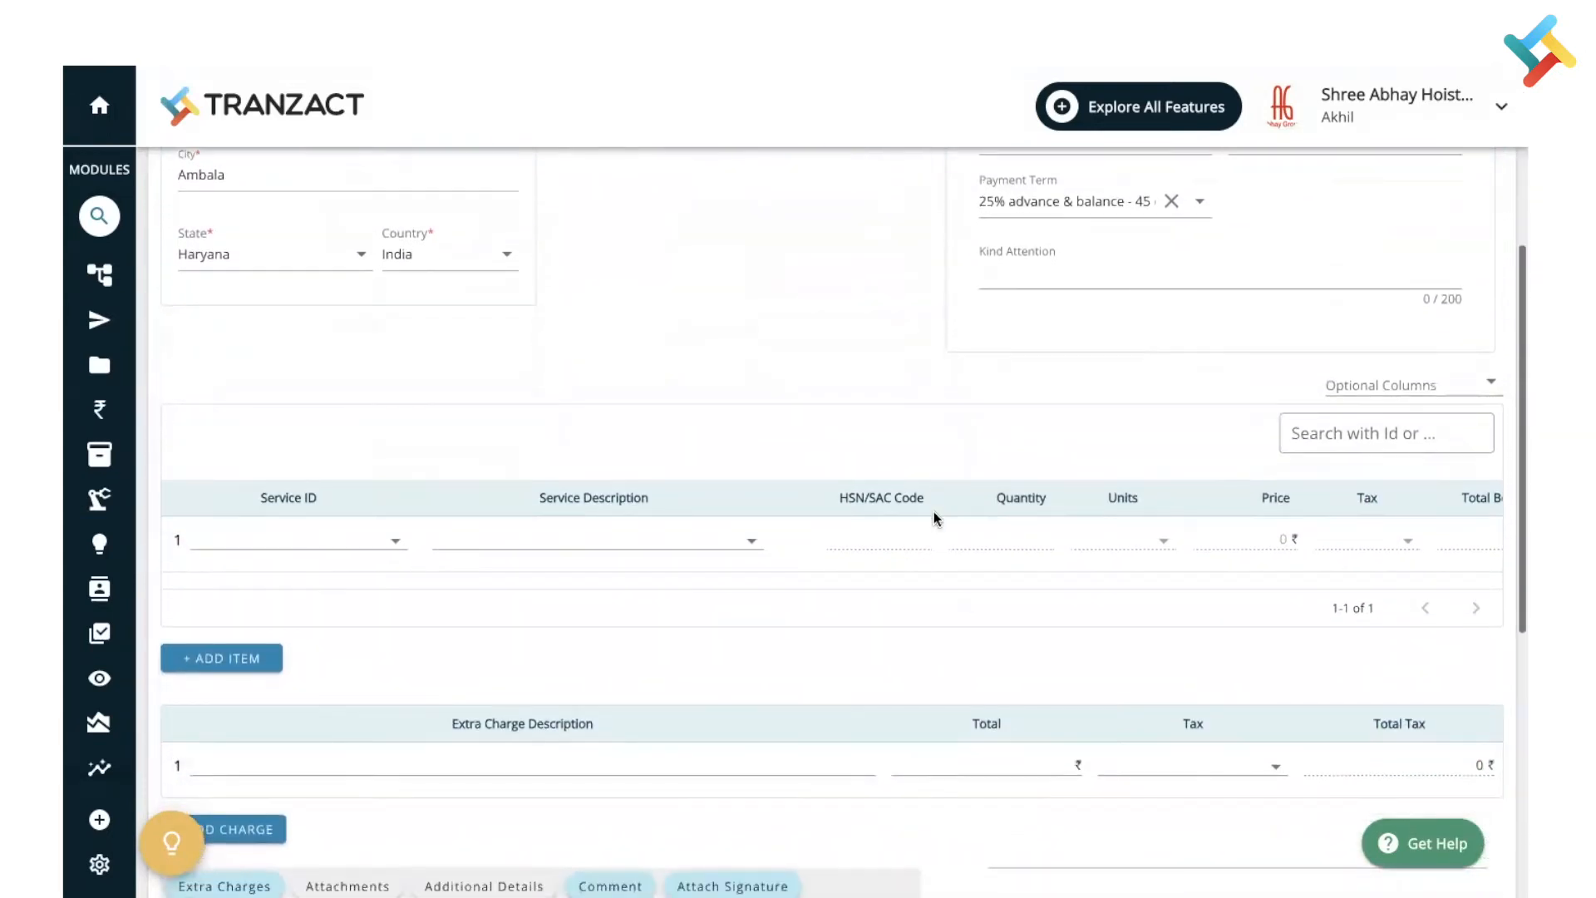
{"action": "left_click", "coordinate": [694, 534]}
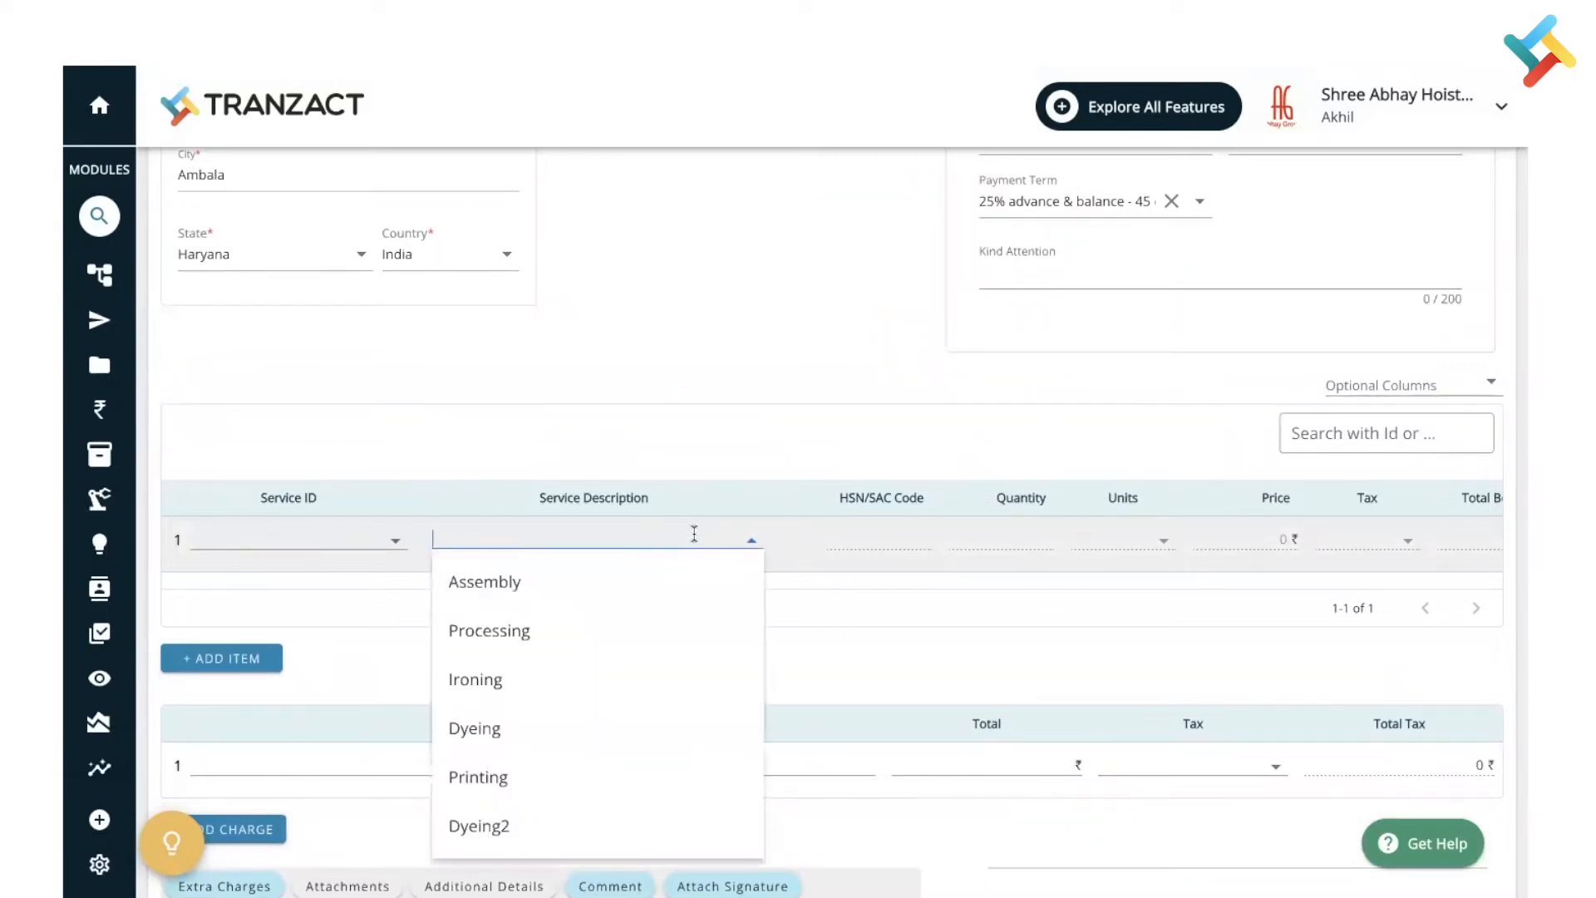
{"action": "left_click", "coordinate": [645, 591]}
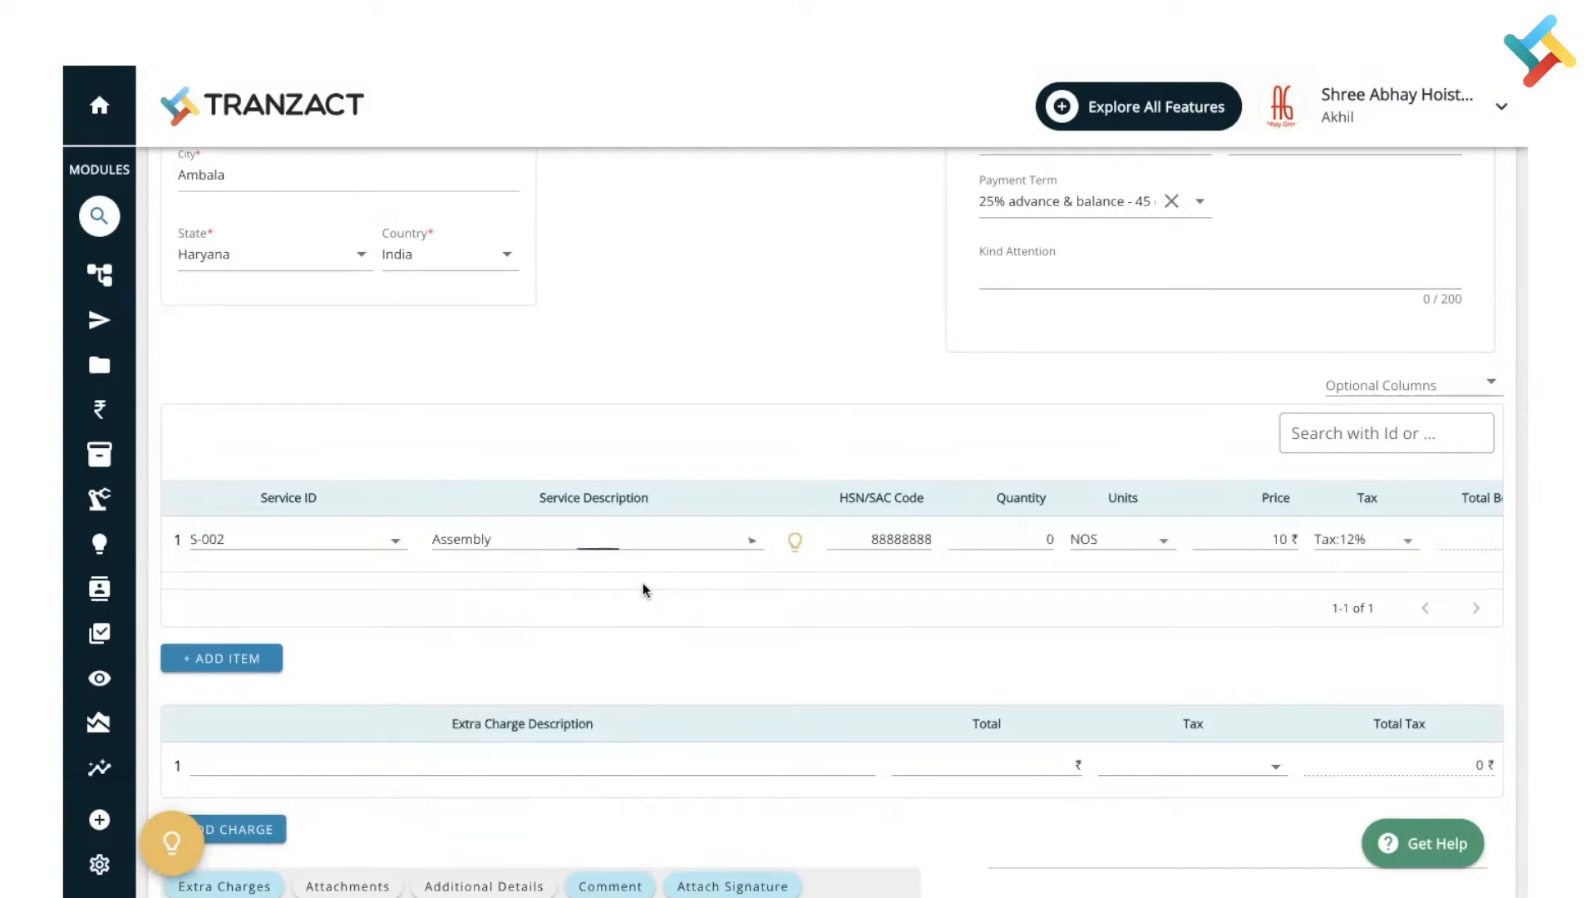
{"action": "left_click", "coordinate": [1029, 540]}
{"action": "type", "text": "100"}
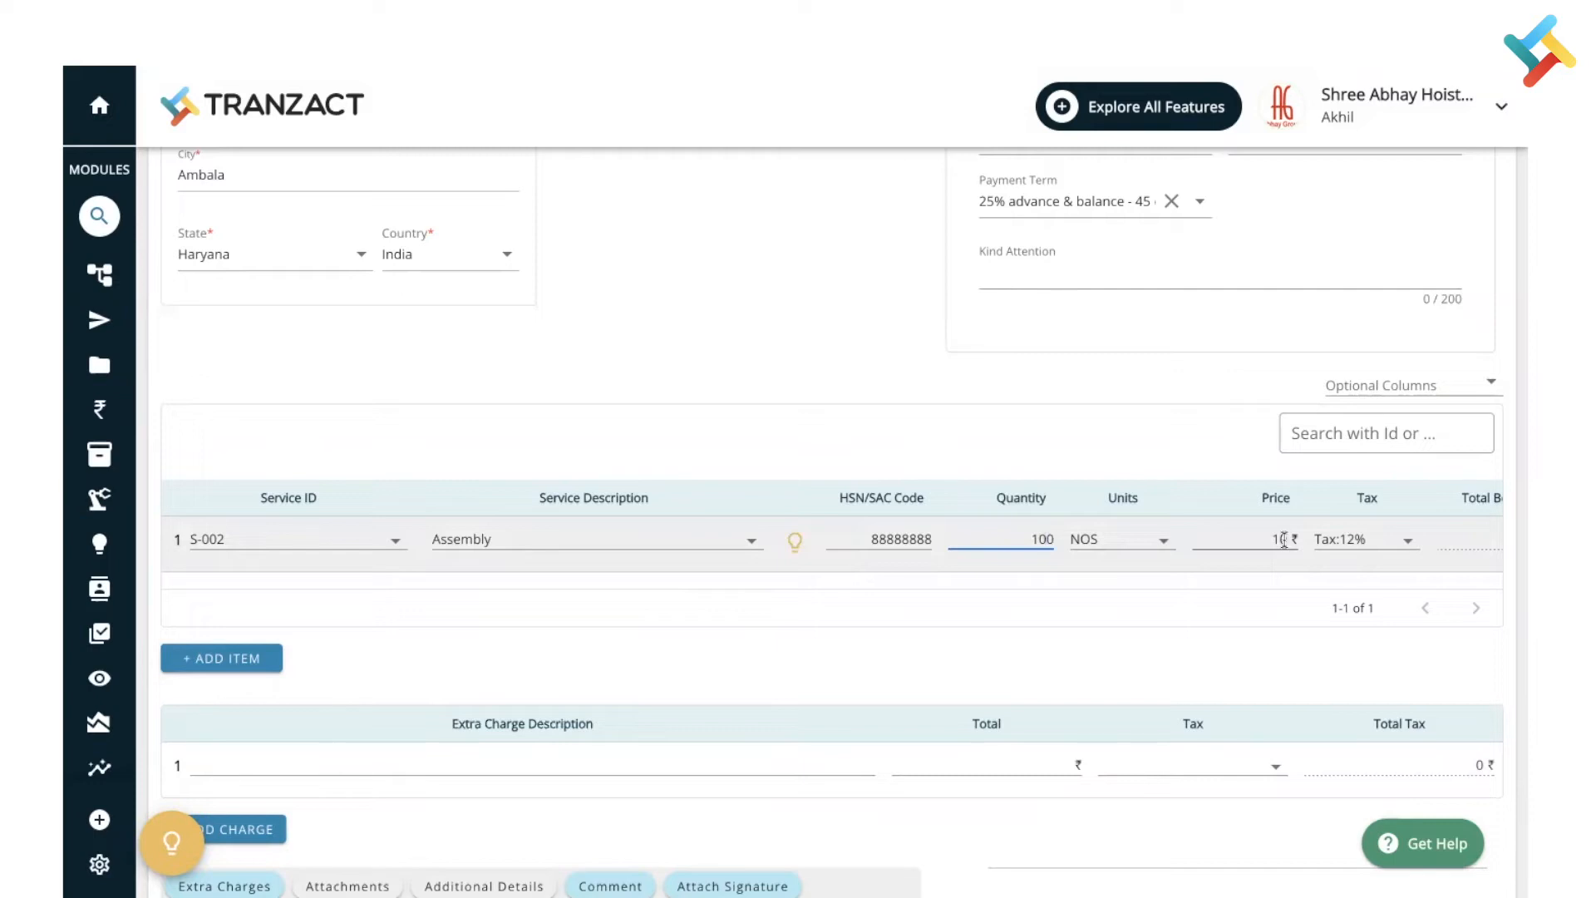
Set the Assembly line's price to 15 ₹ and its tax rate to 18%
{"action": "left_click", "coordinate": [1284, 540]}
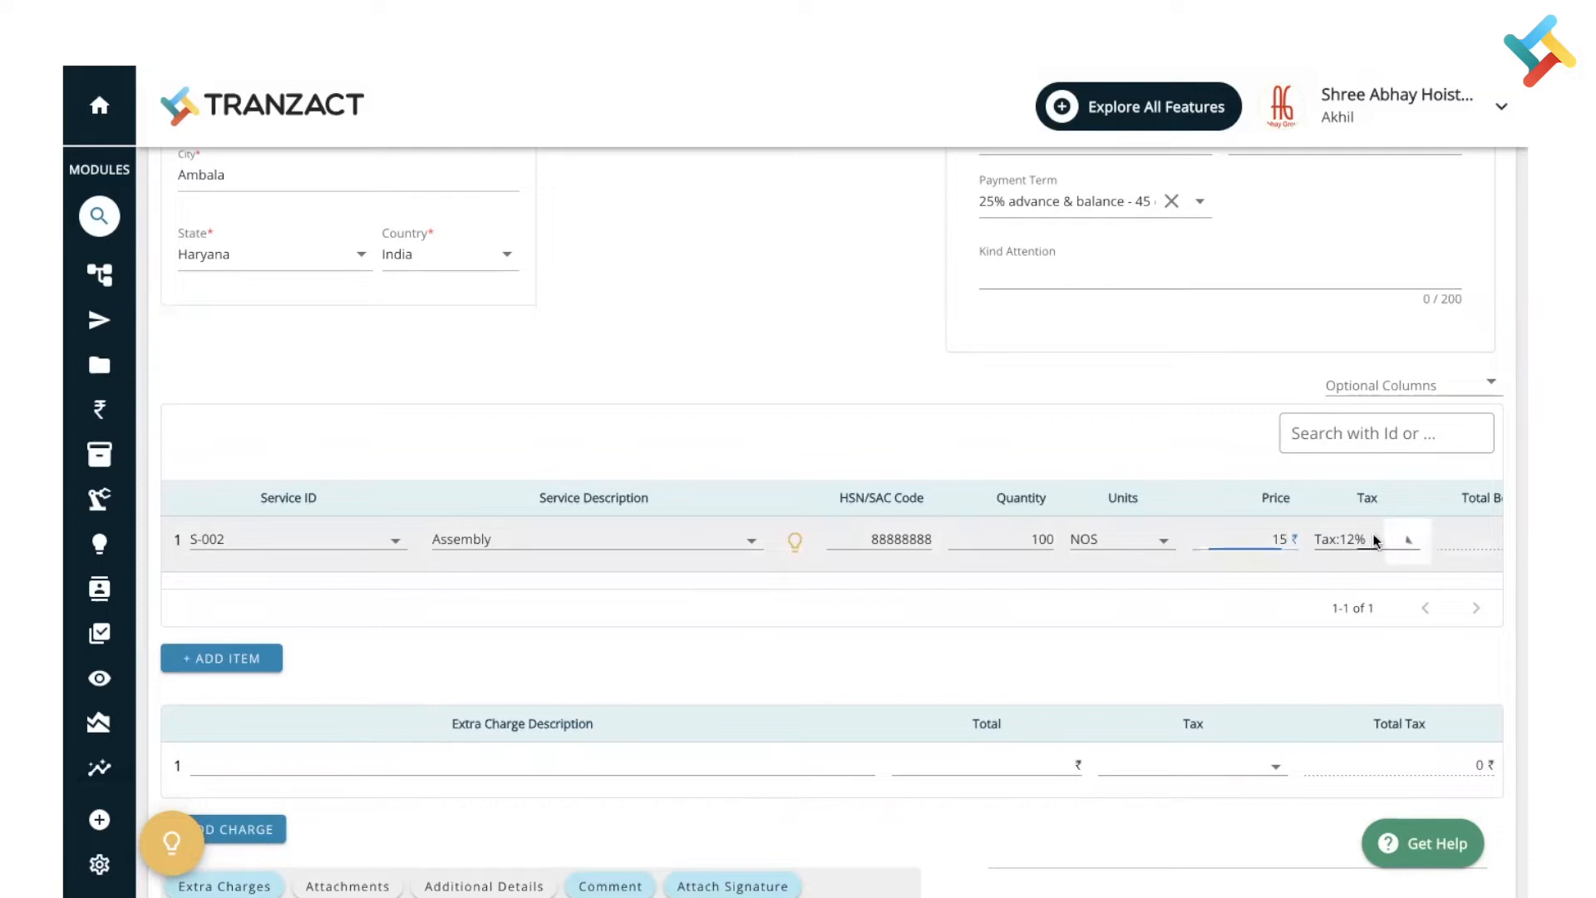
{"action": "left_click", "coordinate": [1353, 540]}
{"action": "left_click", "coordinate": [1337, 669]}
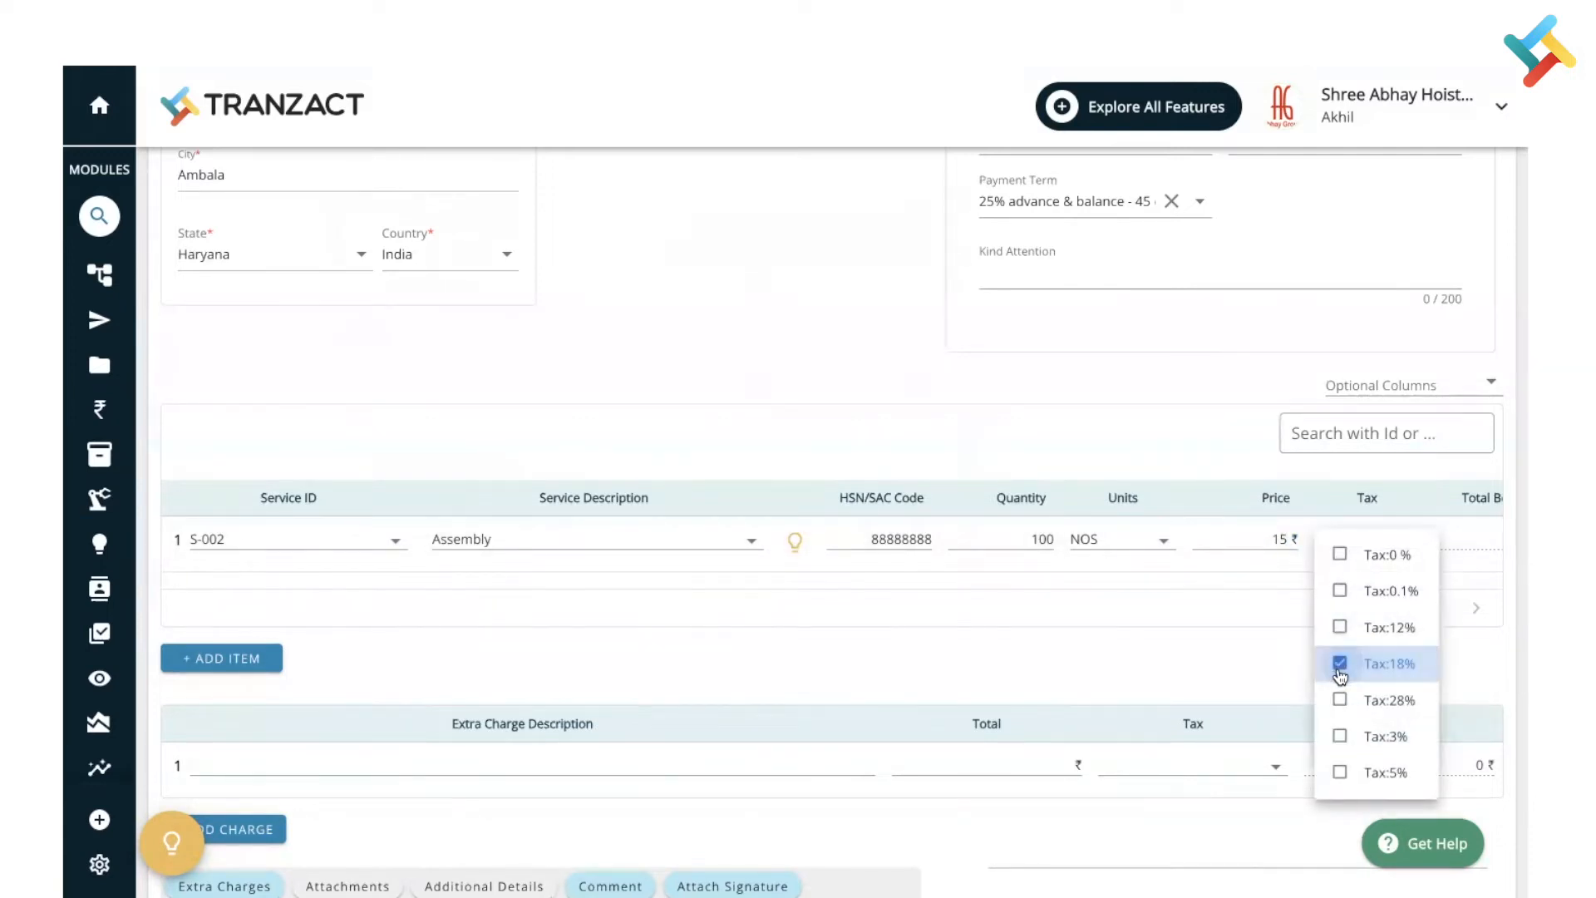
{"action": "left_click", "coordinate": [1202, 682]}
Save and send the service order to the supplier, dismissing the offer to share it on WhatsApp
{"action": "scroll", "coordinate": [1185, 705], "scroll_direction": "down", "scroll_amount": 3}
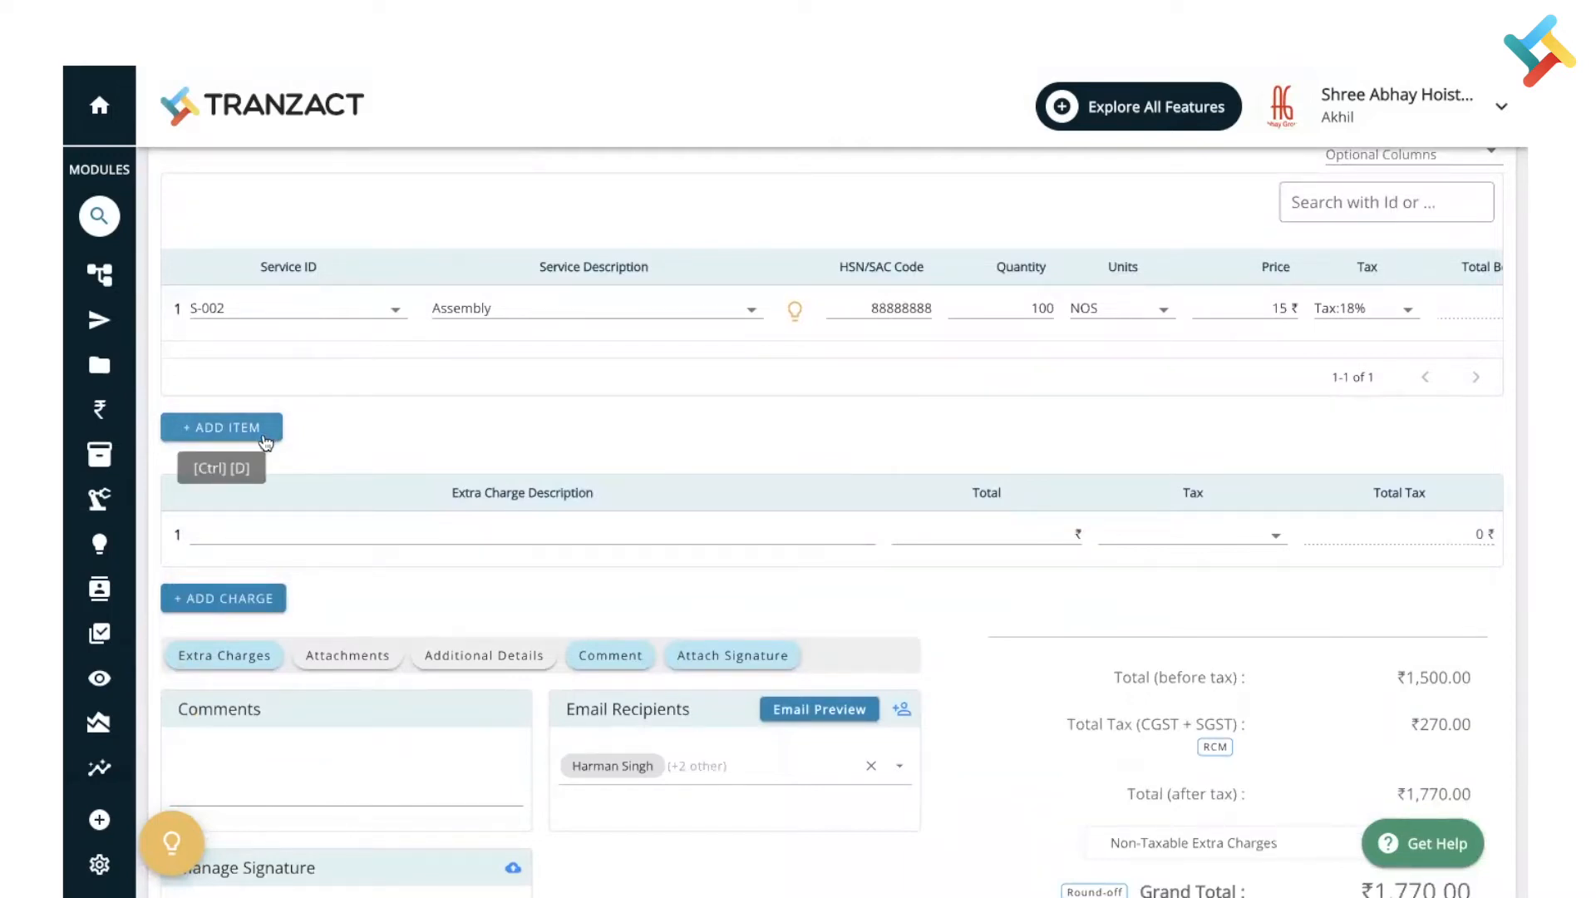
{"action": "scroll", "coordinate": [249, 534], "scroll_direction": "down", "scroll_amount": 2}
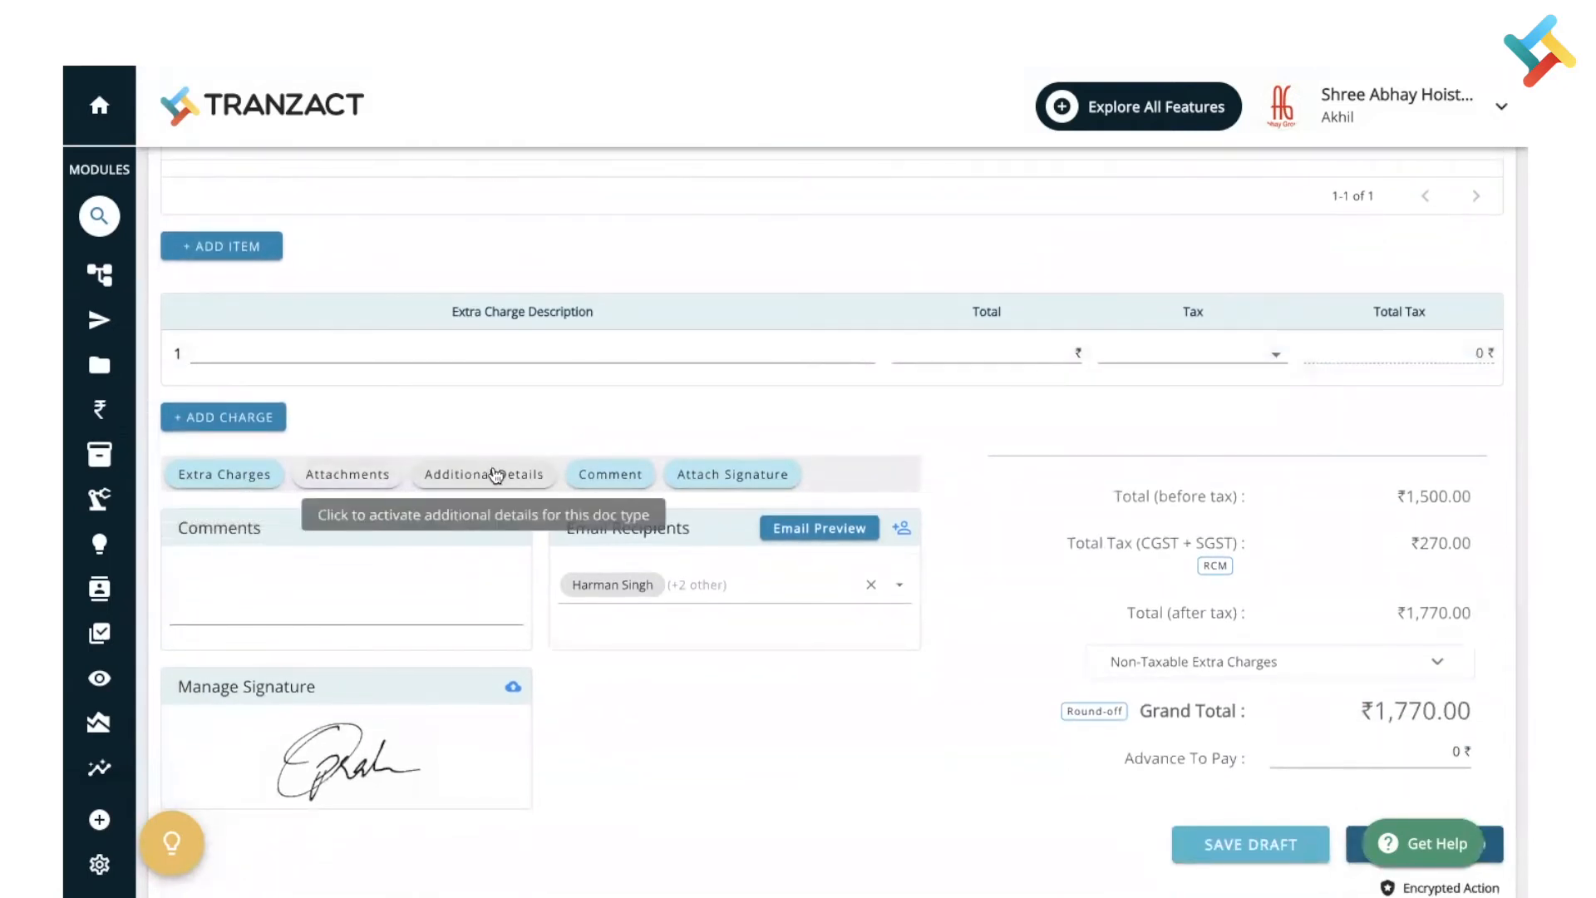
{"action": "scroll", "coordinate": [606, 542], "scroll_direction": "down", "scroll_amount": 2}
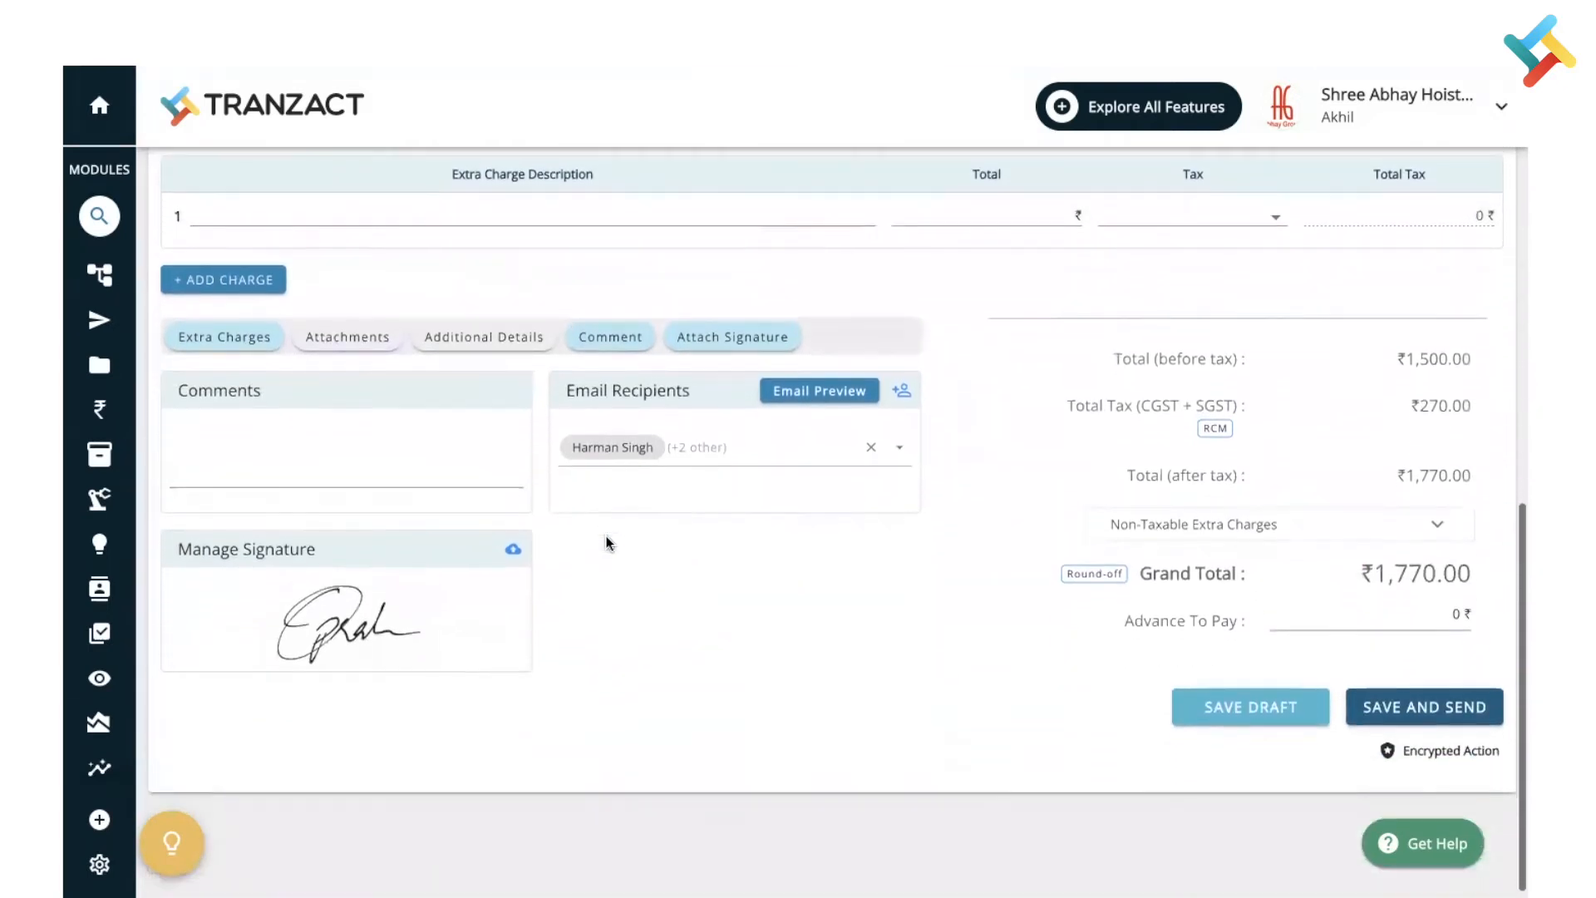
{"action": "left_click", "coordinate": [1448, 706]}
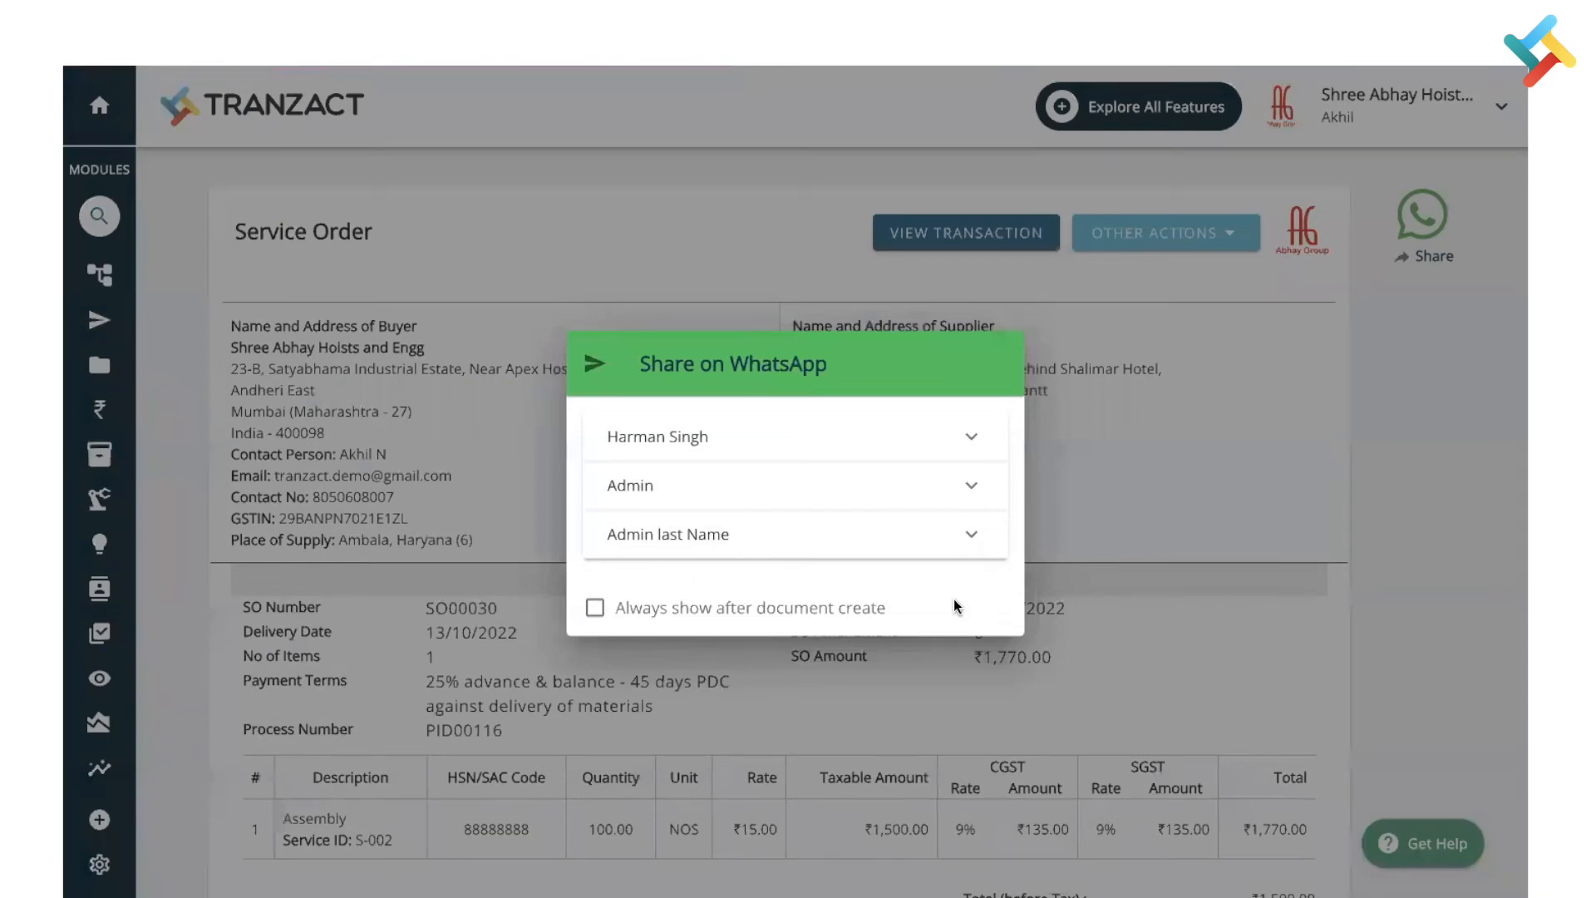
{"action": "left_click", "coordinate": [1100, 564]}
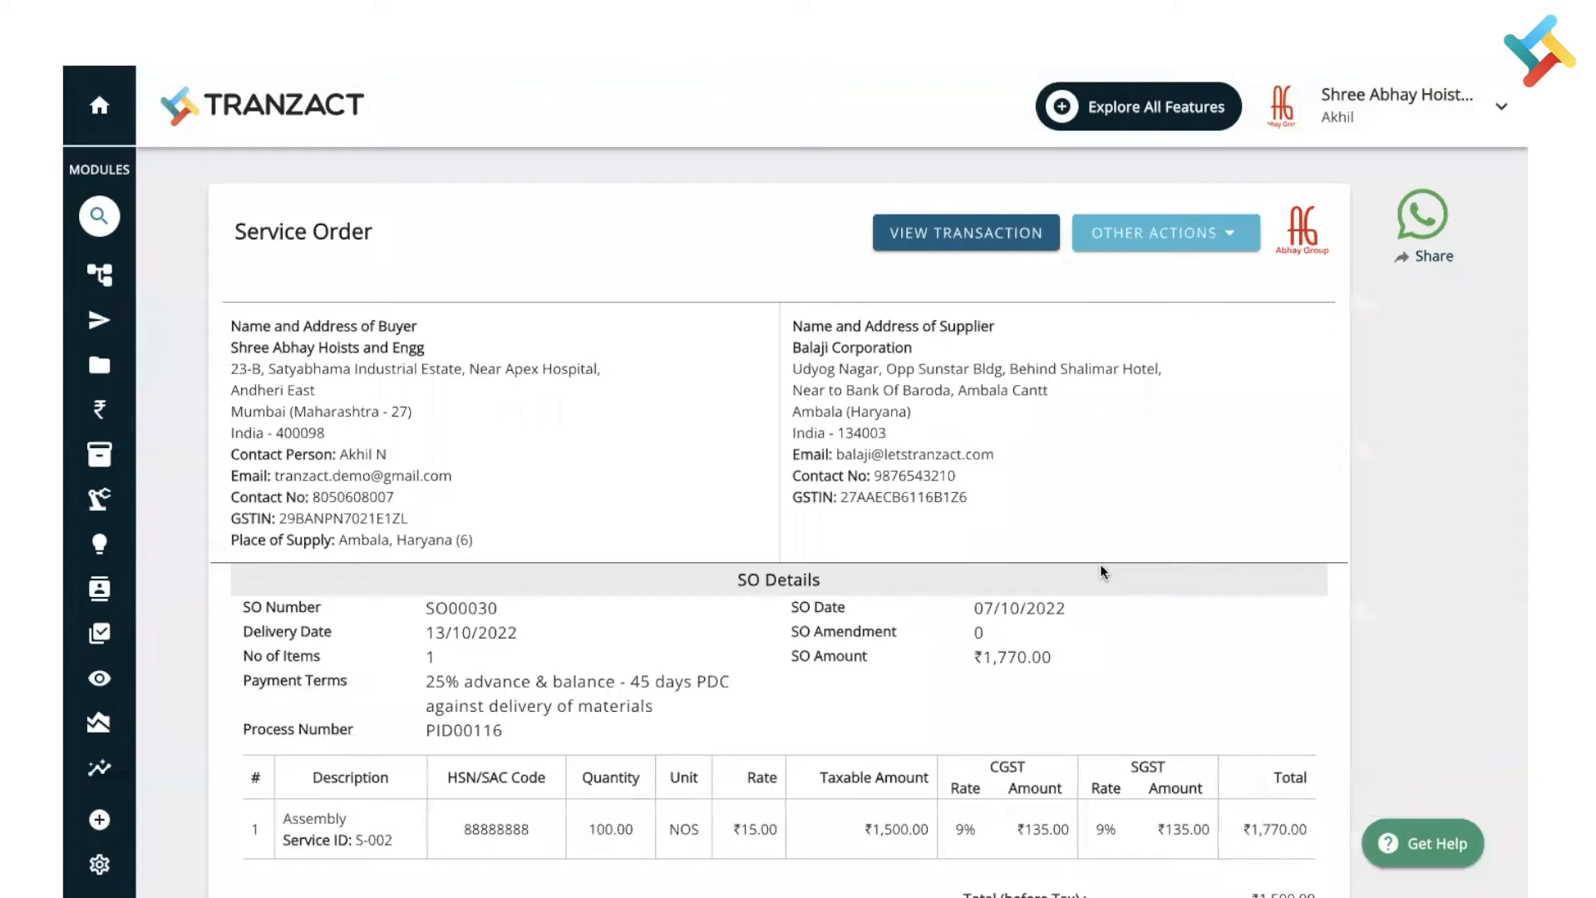
View the service order's transaction and start a delivery challan from it
{"action": "left_click", "coordinate": [960, 241]}
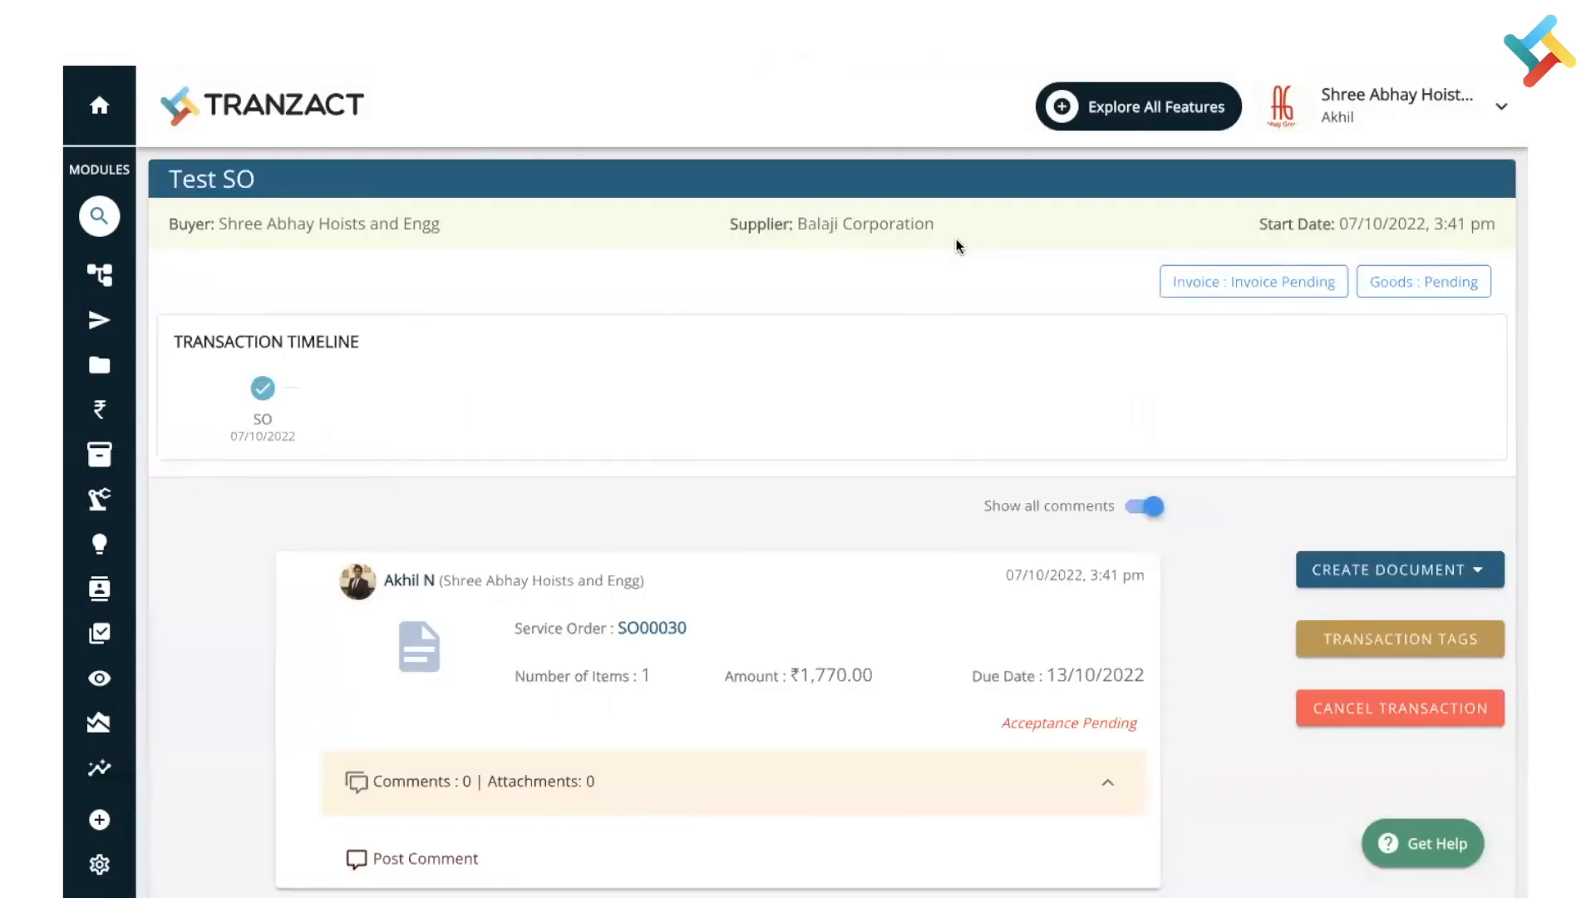
{"action": "scroll", "coordinate": [876, 465], "scroll_direction": "down", "scroll_amount": 1}
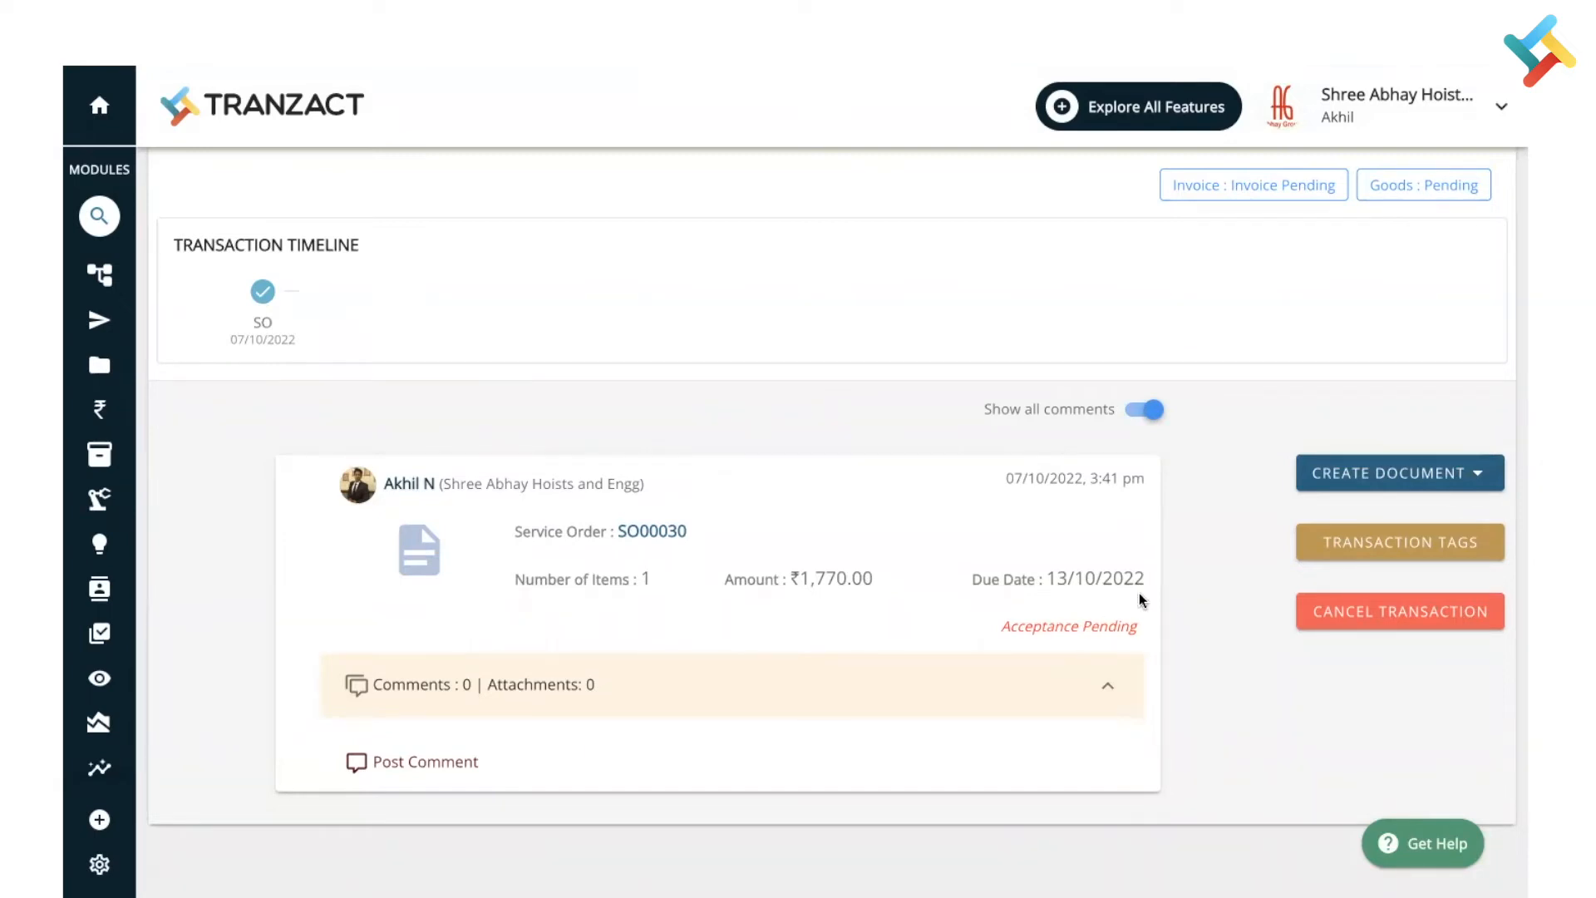
{"action": "left_click", "coordinate": [1361, 476]}
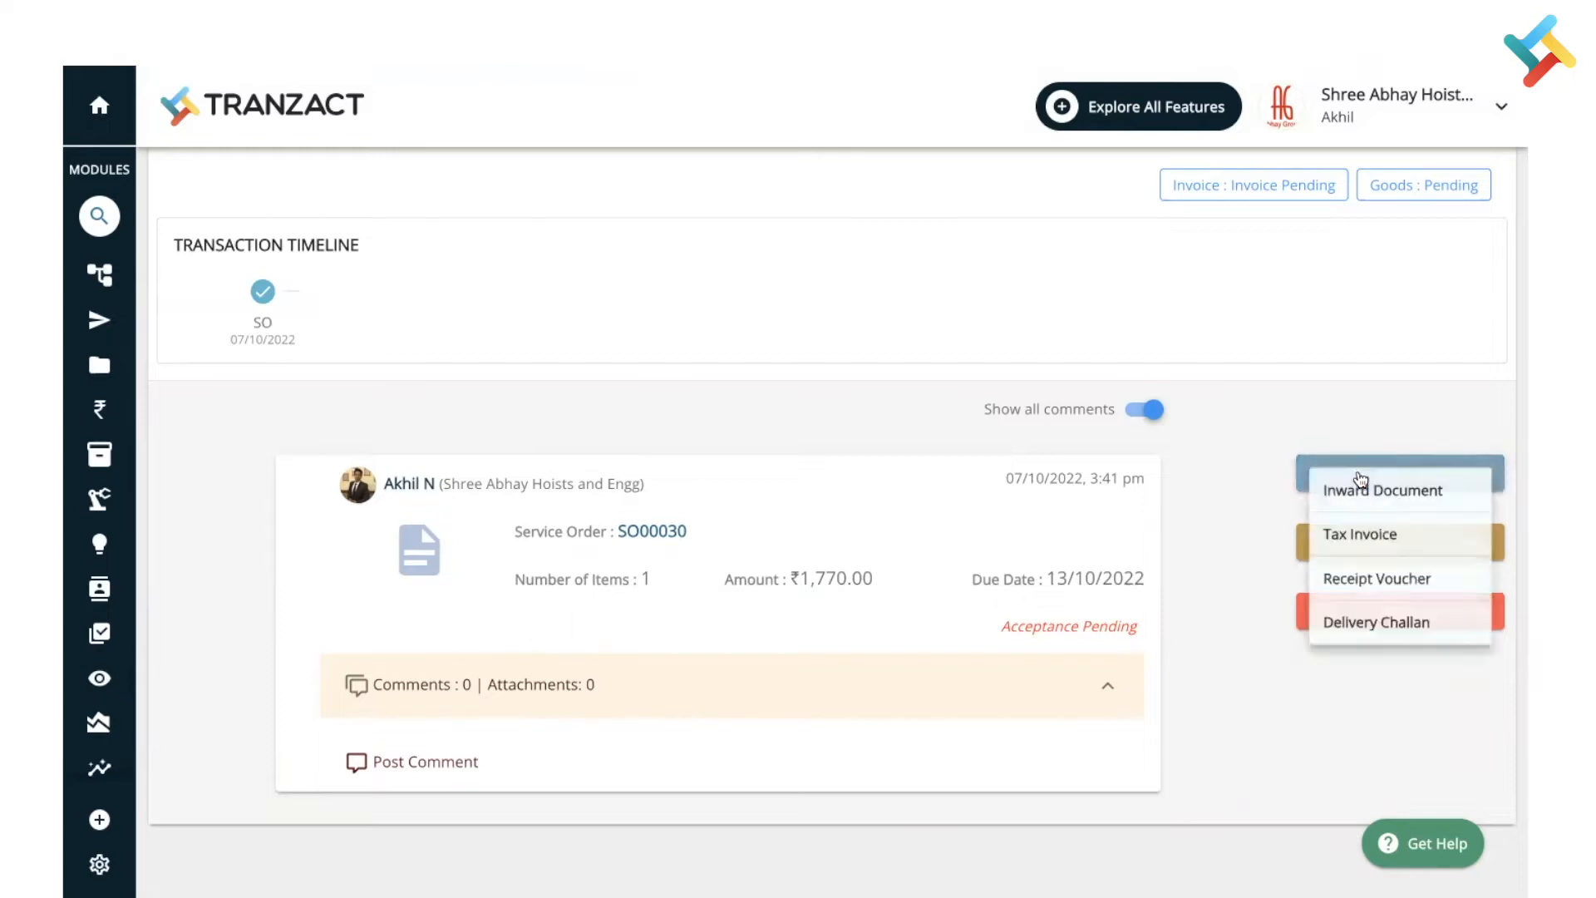
{"action": "left_click", "coordinate": [1356, 638]}
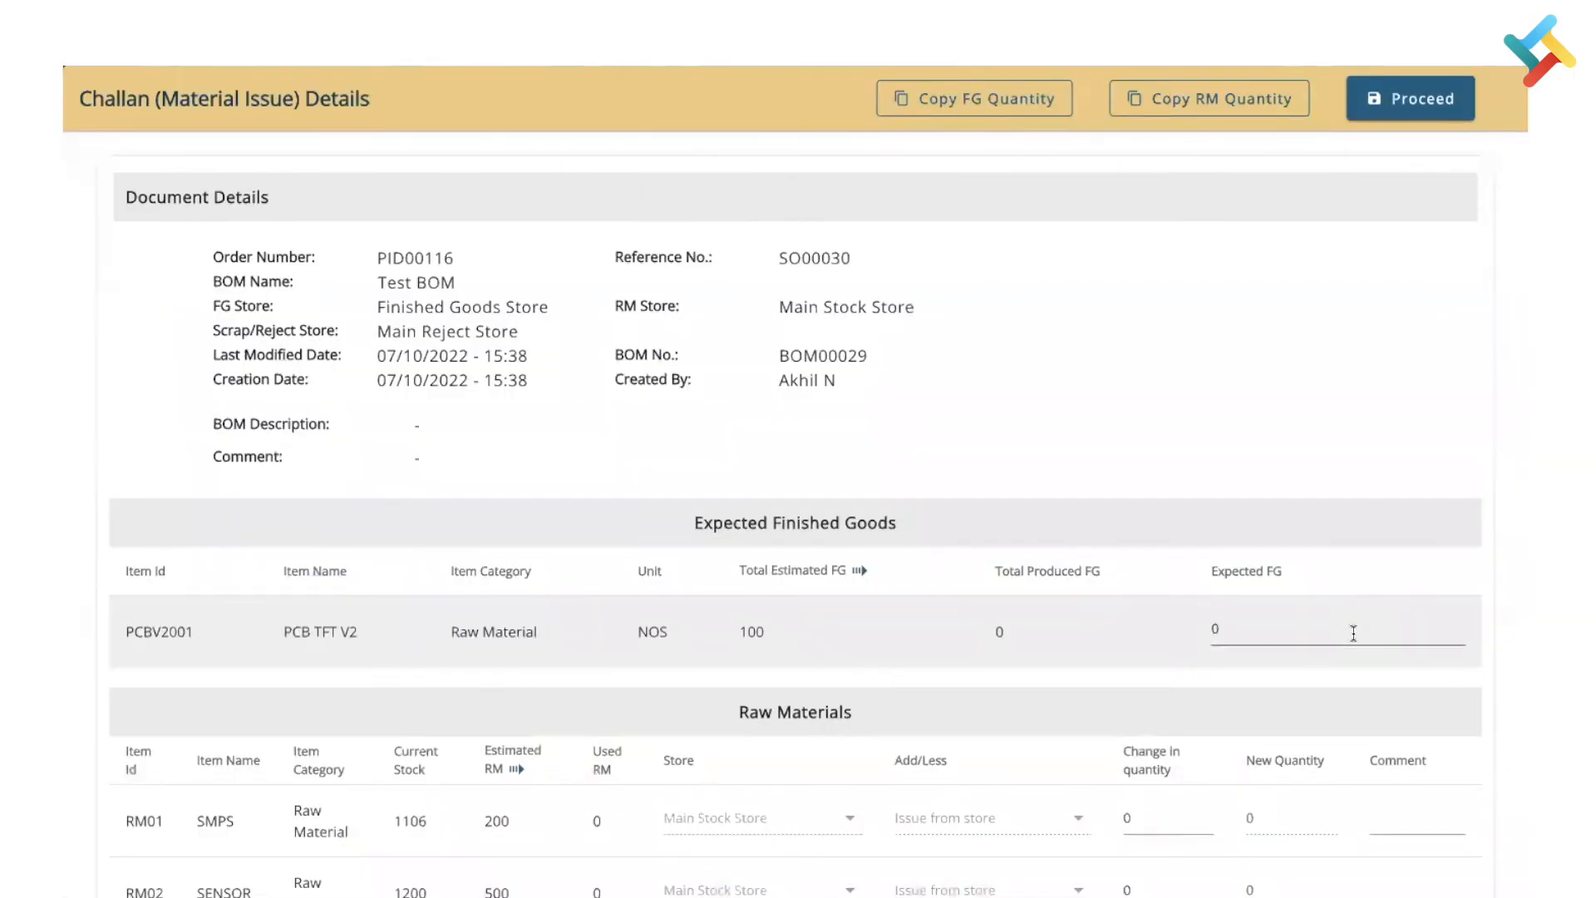
Copy the estimated quantities into the challan: 100 expected PCB TFT V2, 200 SMPS, 500 SENSOR and 1000 RESISTOR
{"action": "scroll", "coordinate": [1237, 621], "scroll_direction": "down", "scroll_amount": 2}
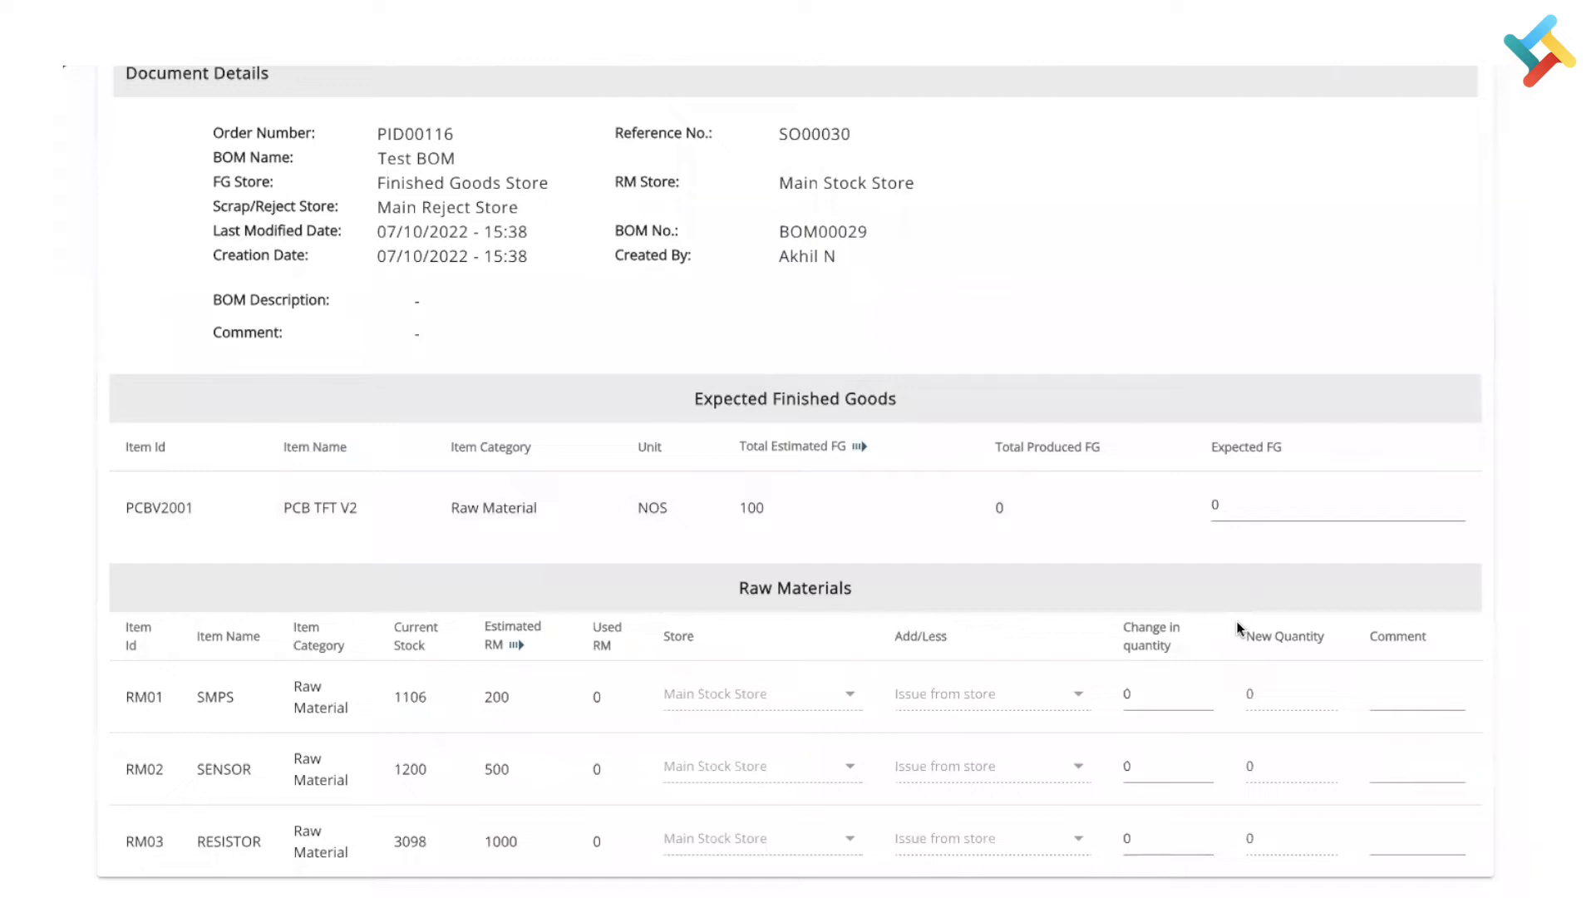
{"action": "scroll", "coordinate": [1207, 586], "scroll_direction": "up", "scroll_amount": 2}
{"action": "right_click", "coordinate": [1205, 573]}
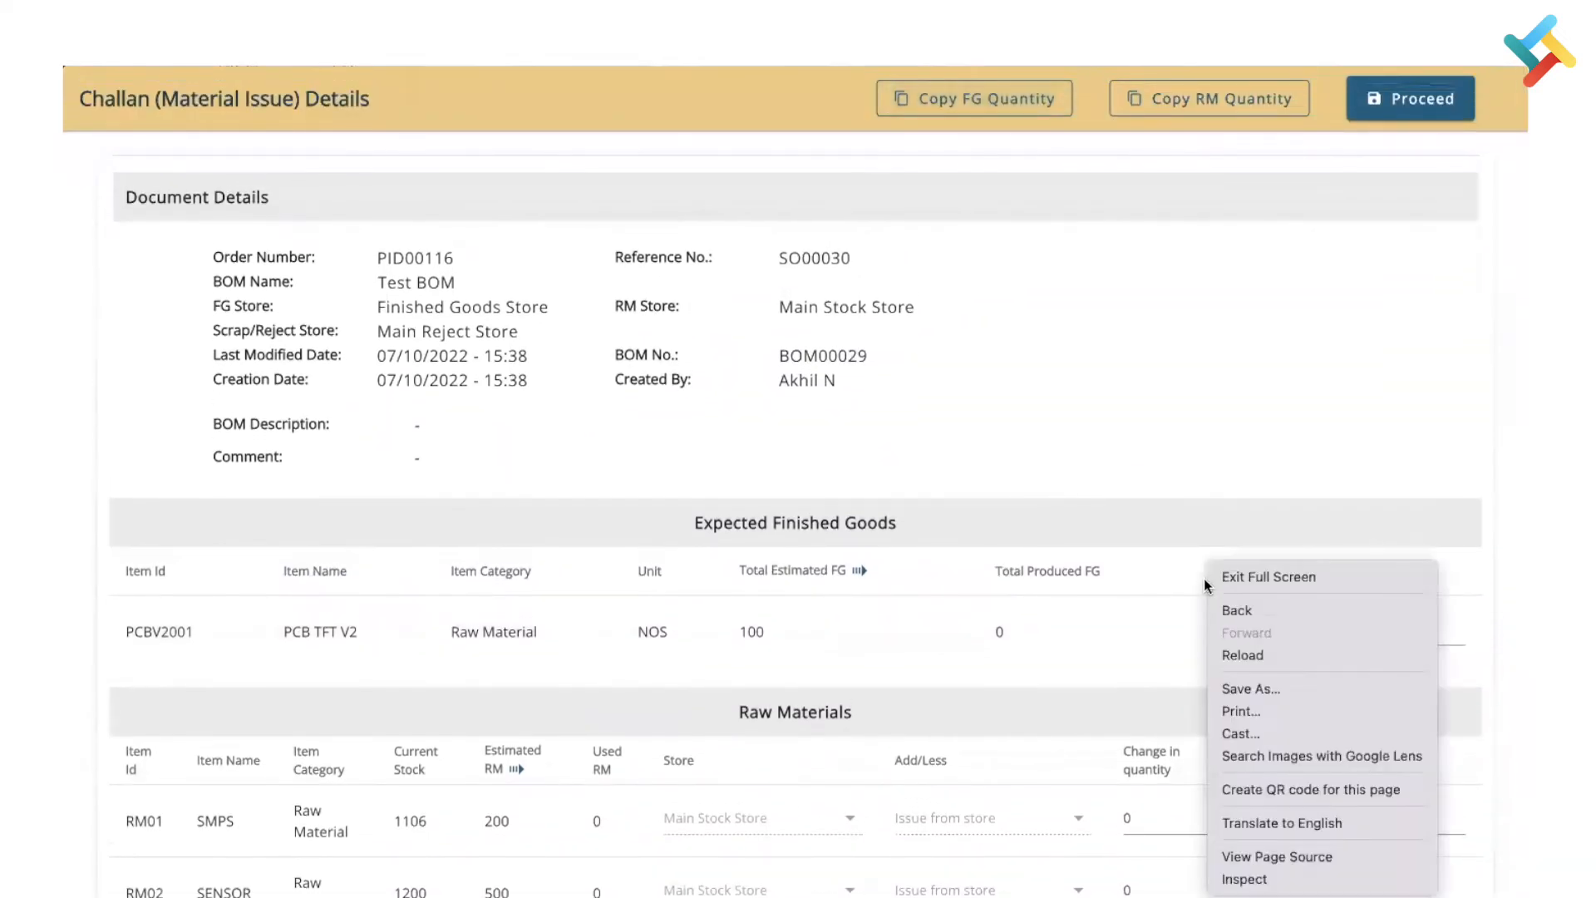
{"action": "left_click", "coordinate": [1187, 432]}
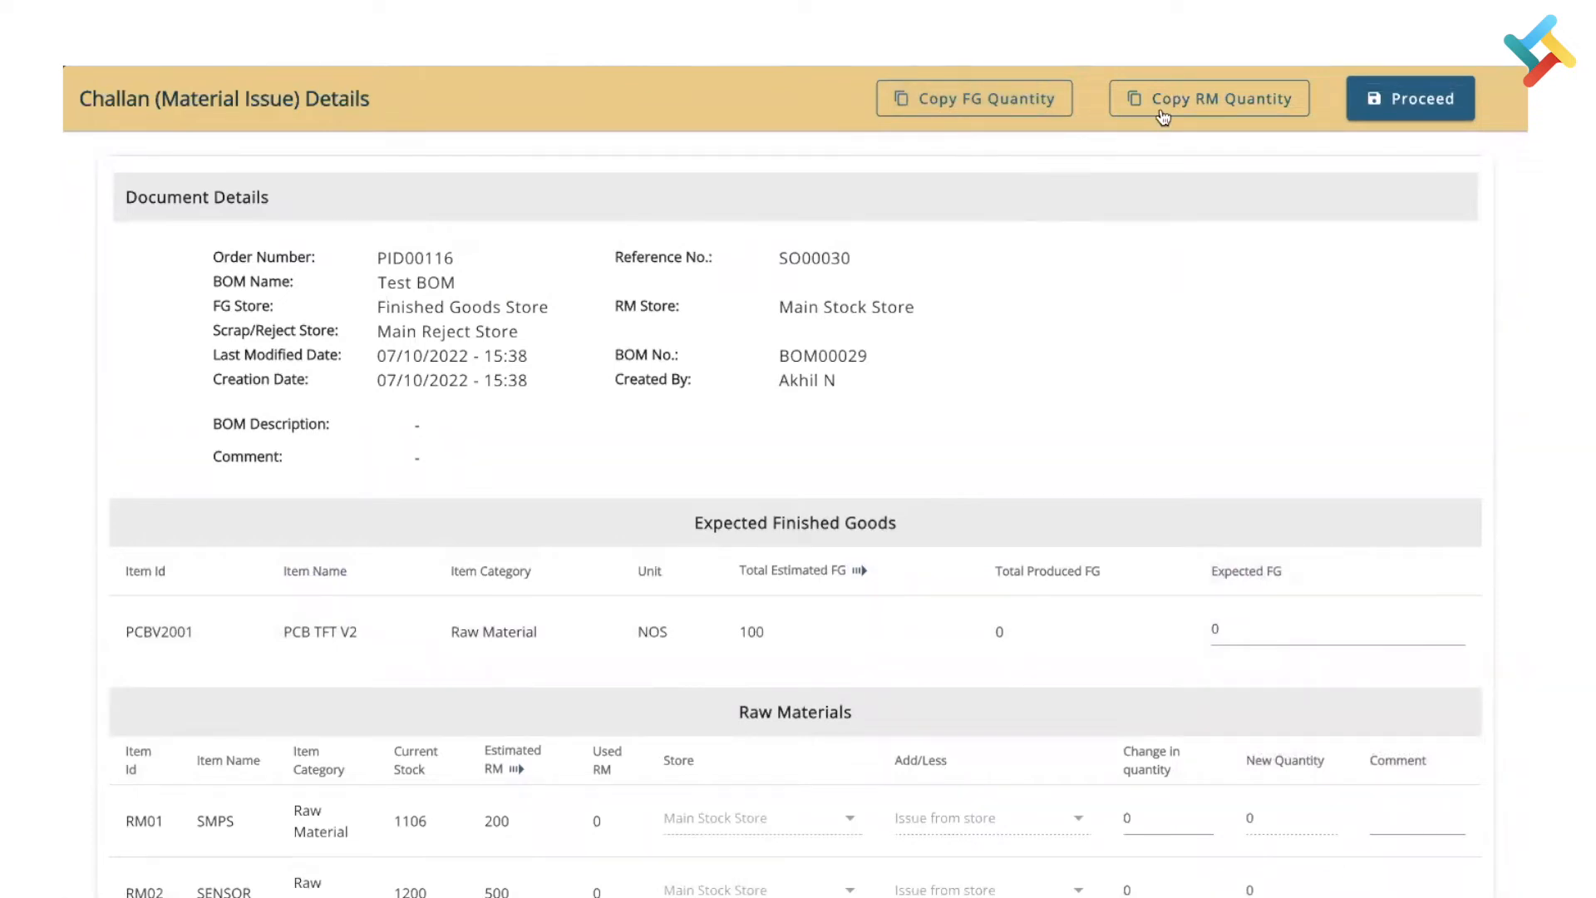
{"action": "left_click", "coordinate": [1008, 100]}
{"action": "left_click", "coordinate": [1211, 97]}
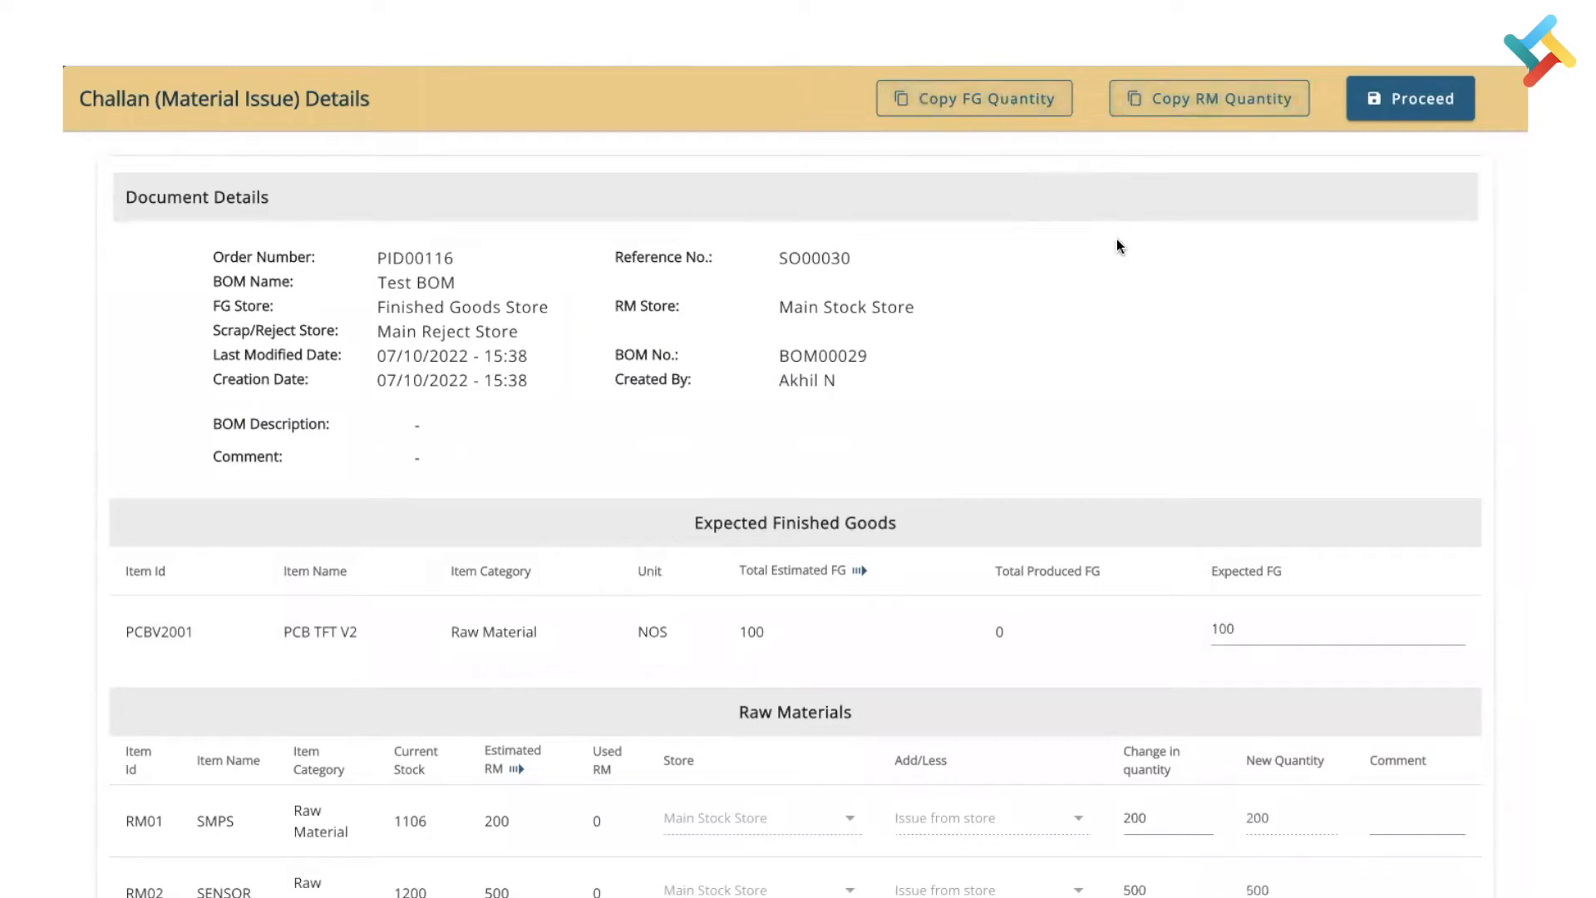
{"action": "scroll", "coordinate": [1110, 249], "scroll_direction": "down", "scroll_amount": 3}
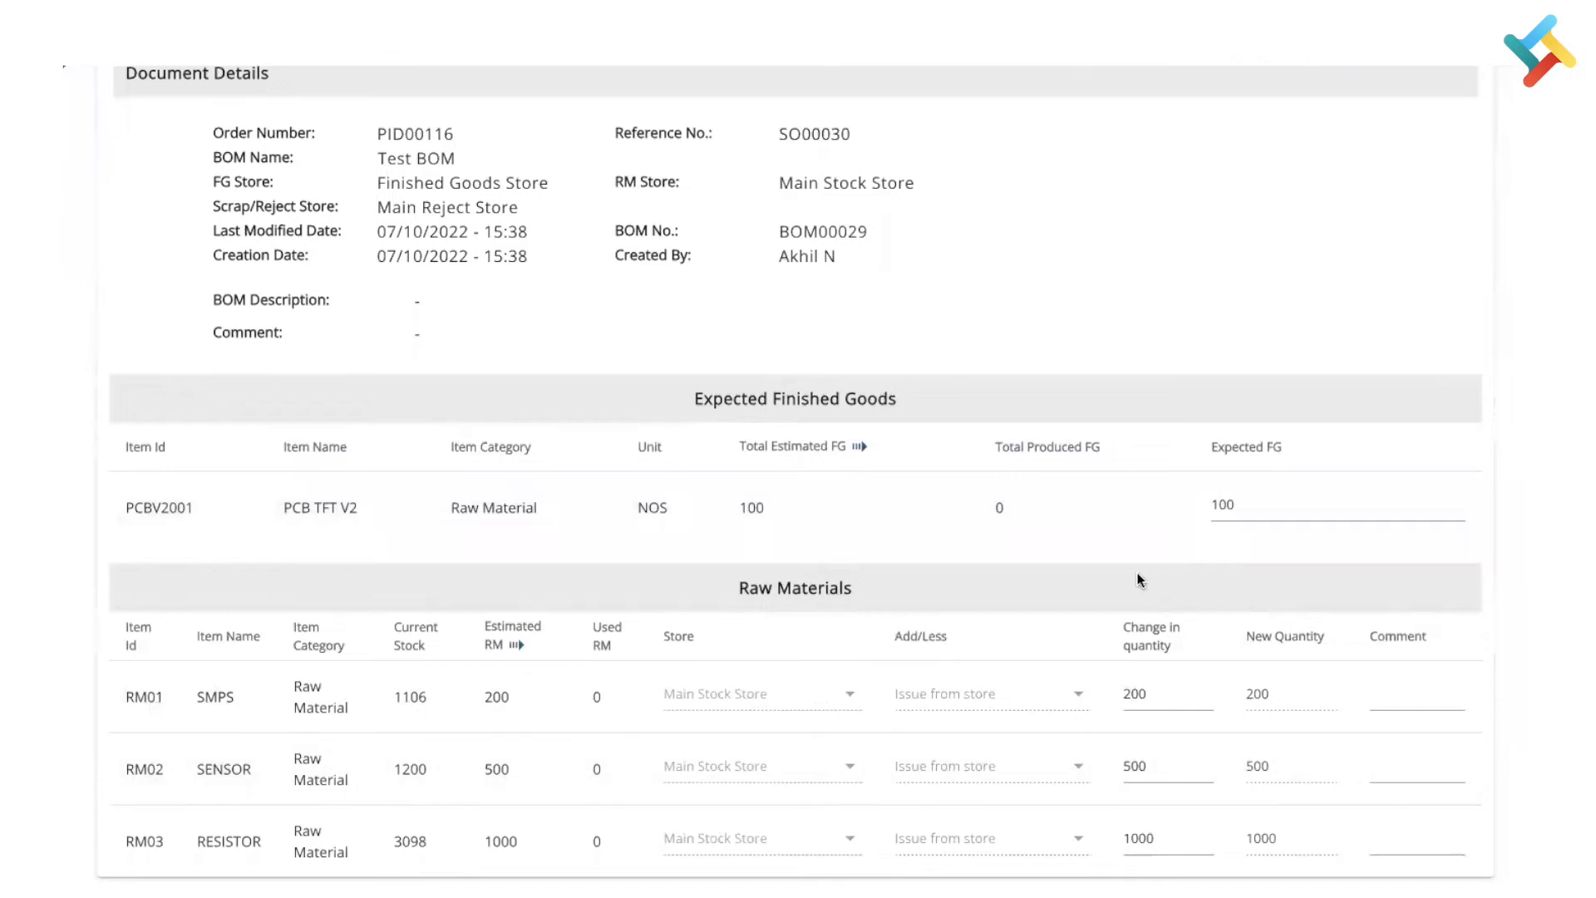
{"action": "left_click", "coordinate": [1251, 501]}
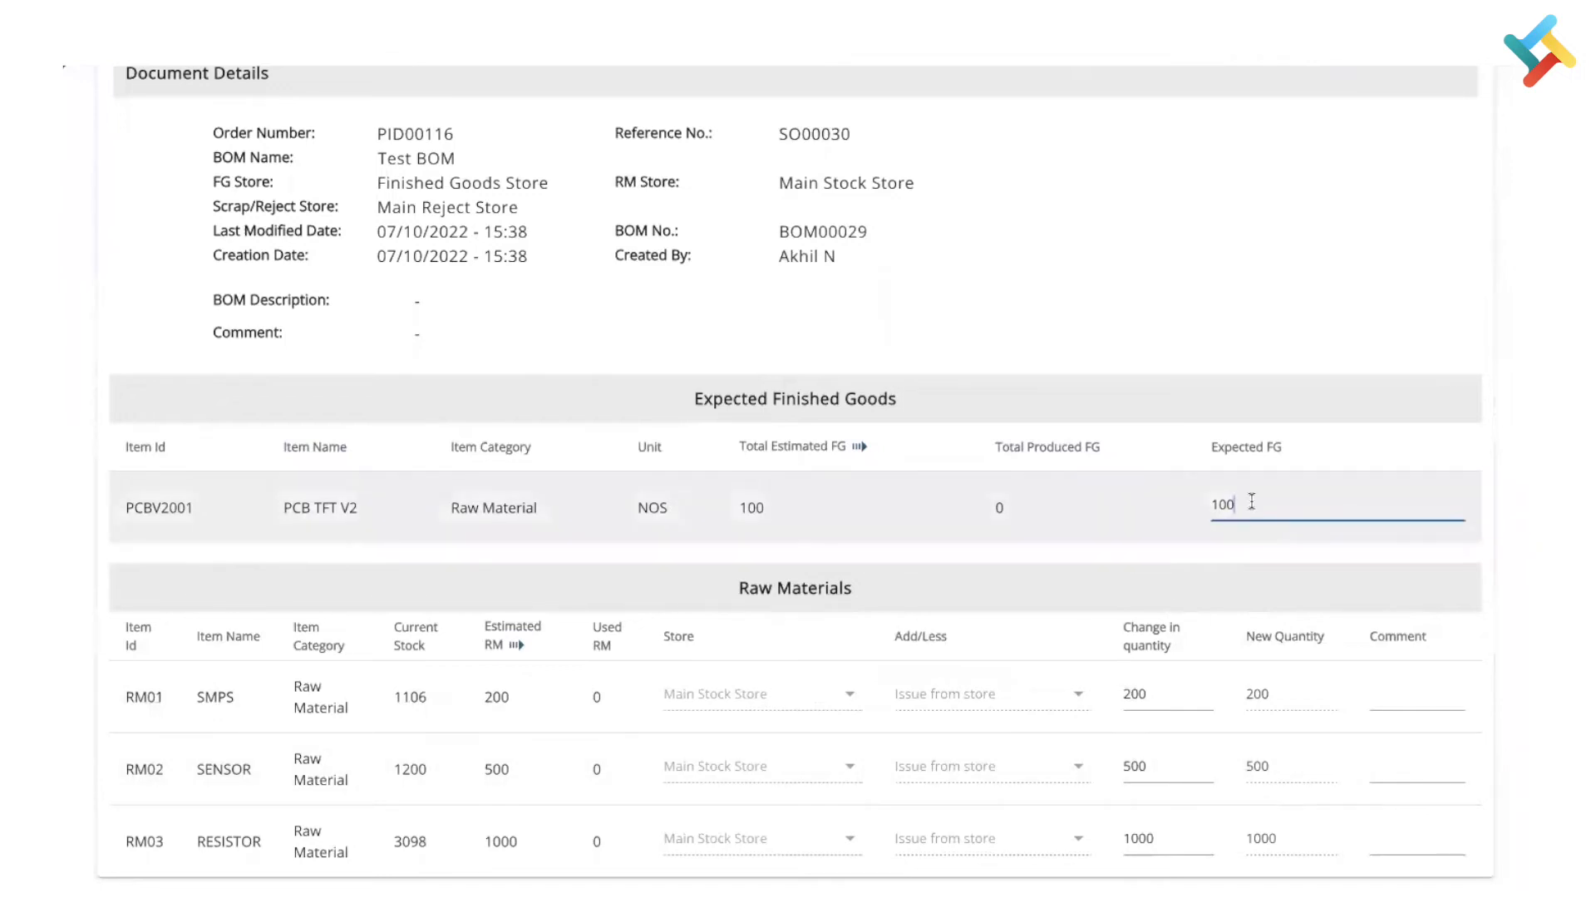
{"action": "key", "text": "BackSpace"}
{"action": "type", "text": "1"}
{"action": "key", "text": "BackSpace"}
{"action": "type", "text": "0"}
{"action": "scroll", "coordinate": [1166, 438], "scroll_direction": "up", "scroll_amount": 2}
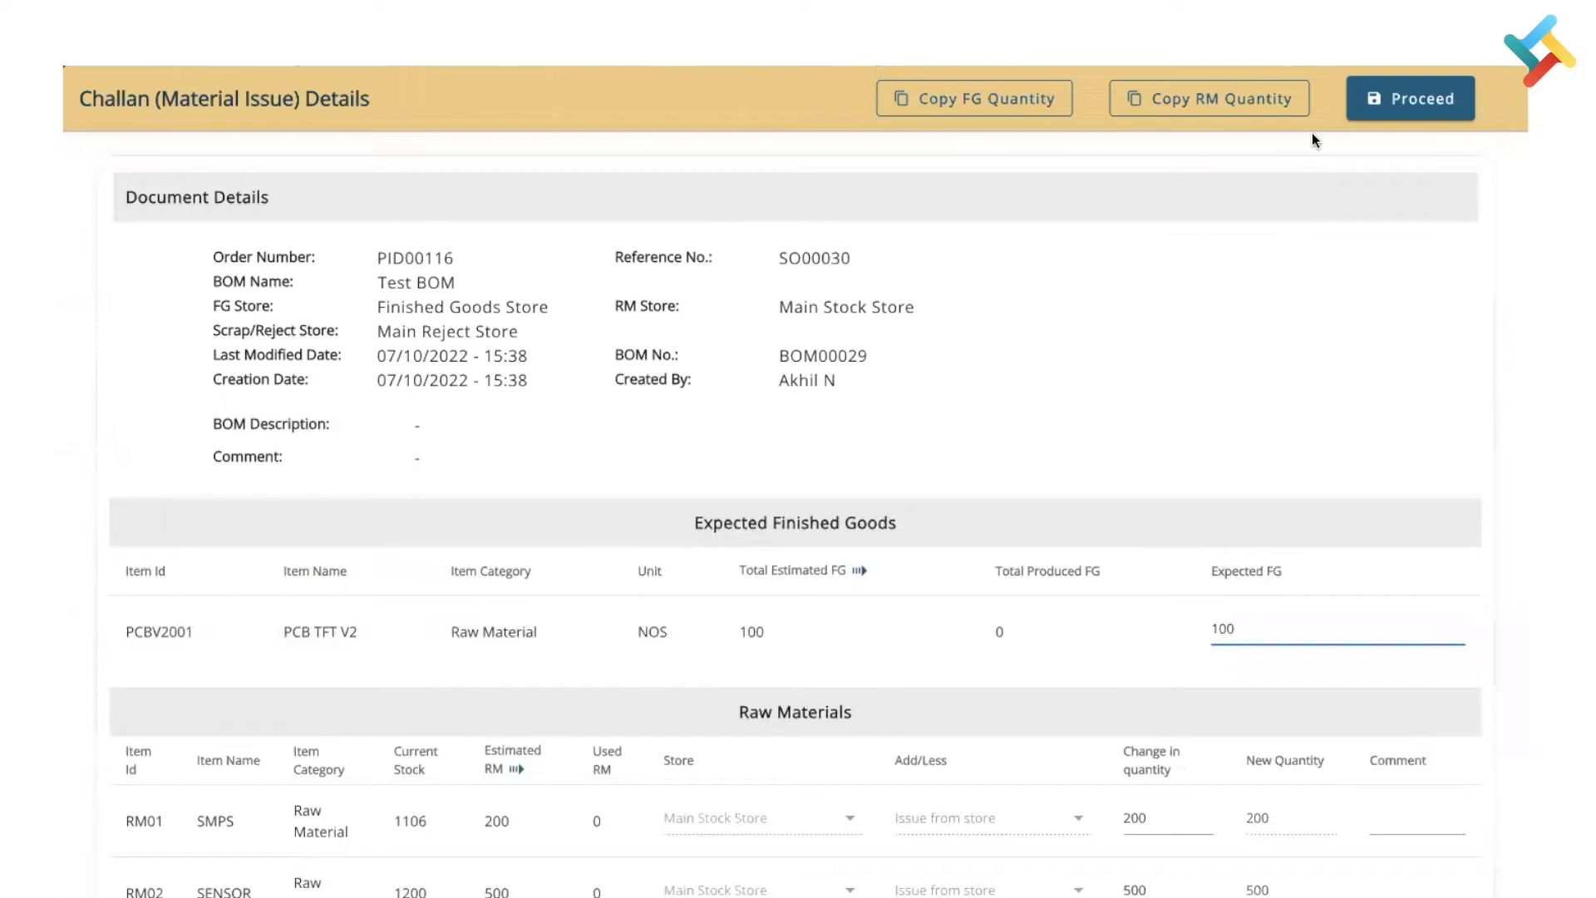
Proceed to the delivery challan form with the issued quantities and choose Demo as the transporter
{"action": "left_click", "coordinate": [1361, 112]}
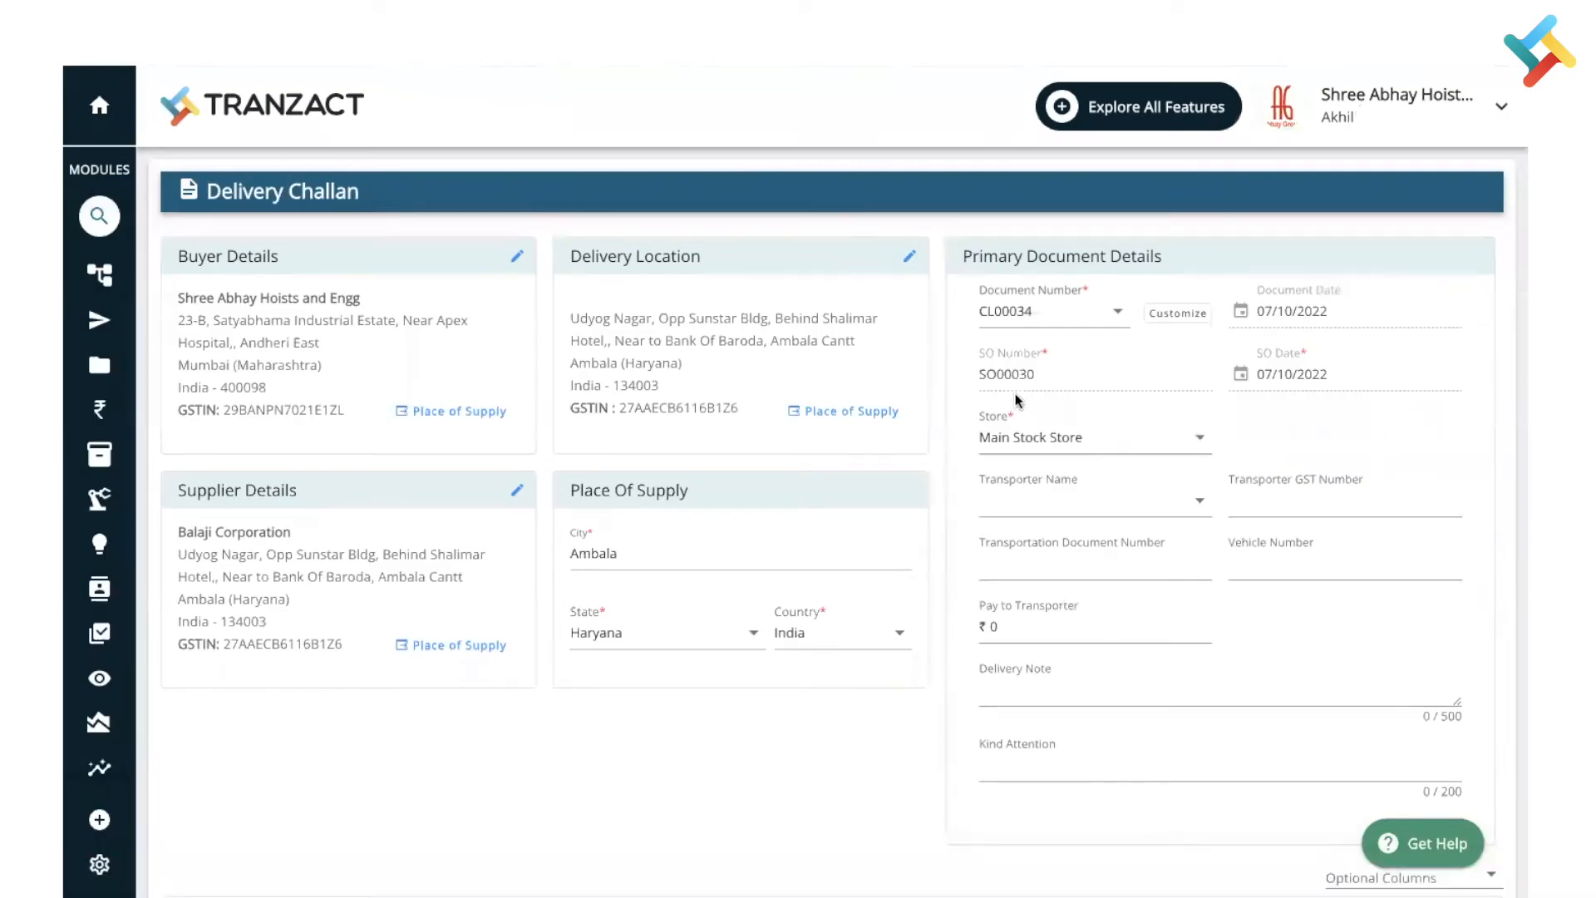
{"action": "scroll", "coordinate": [1015, 395], "scroll_direction": "down", "scroll_amount": 2}
{"action": "left_click", "coordinate": [1064, 362]}
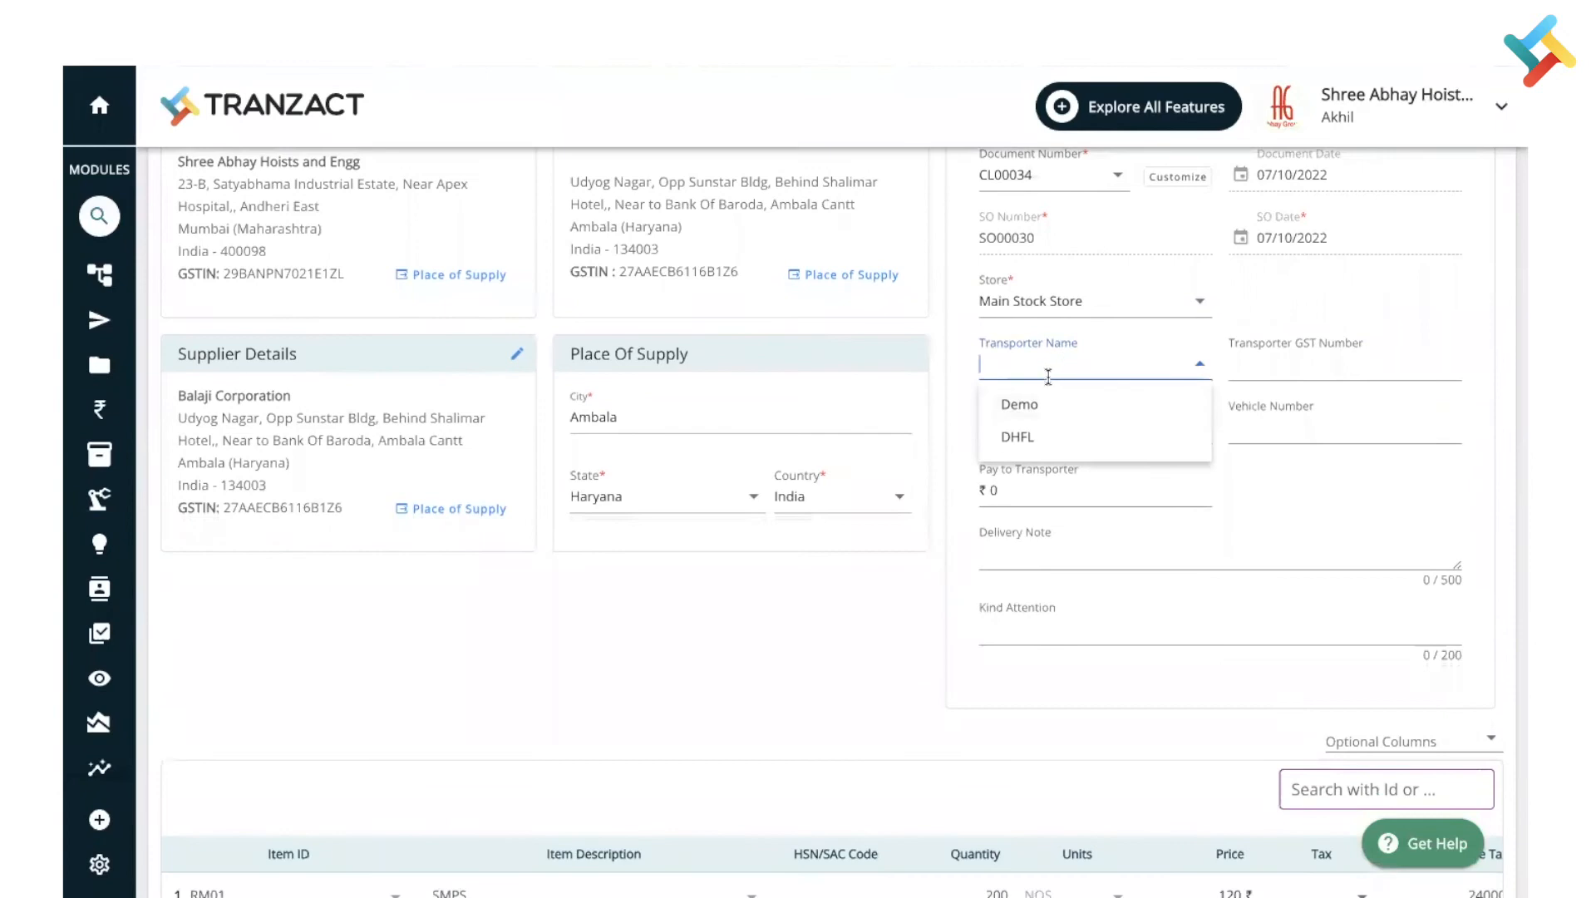
{"action": "left_click", "coordinate": [1045, 406]}
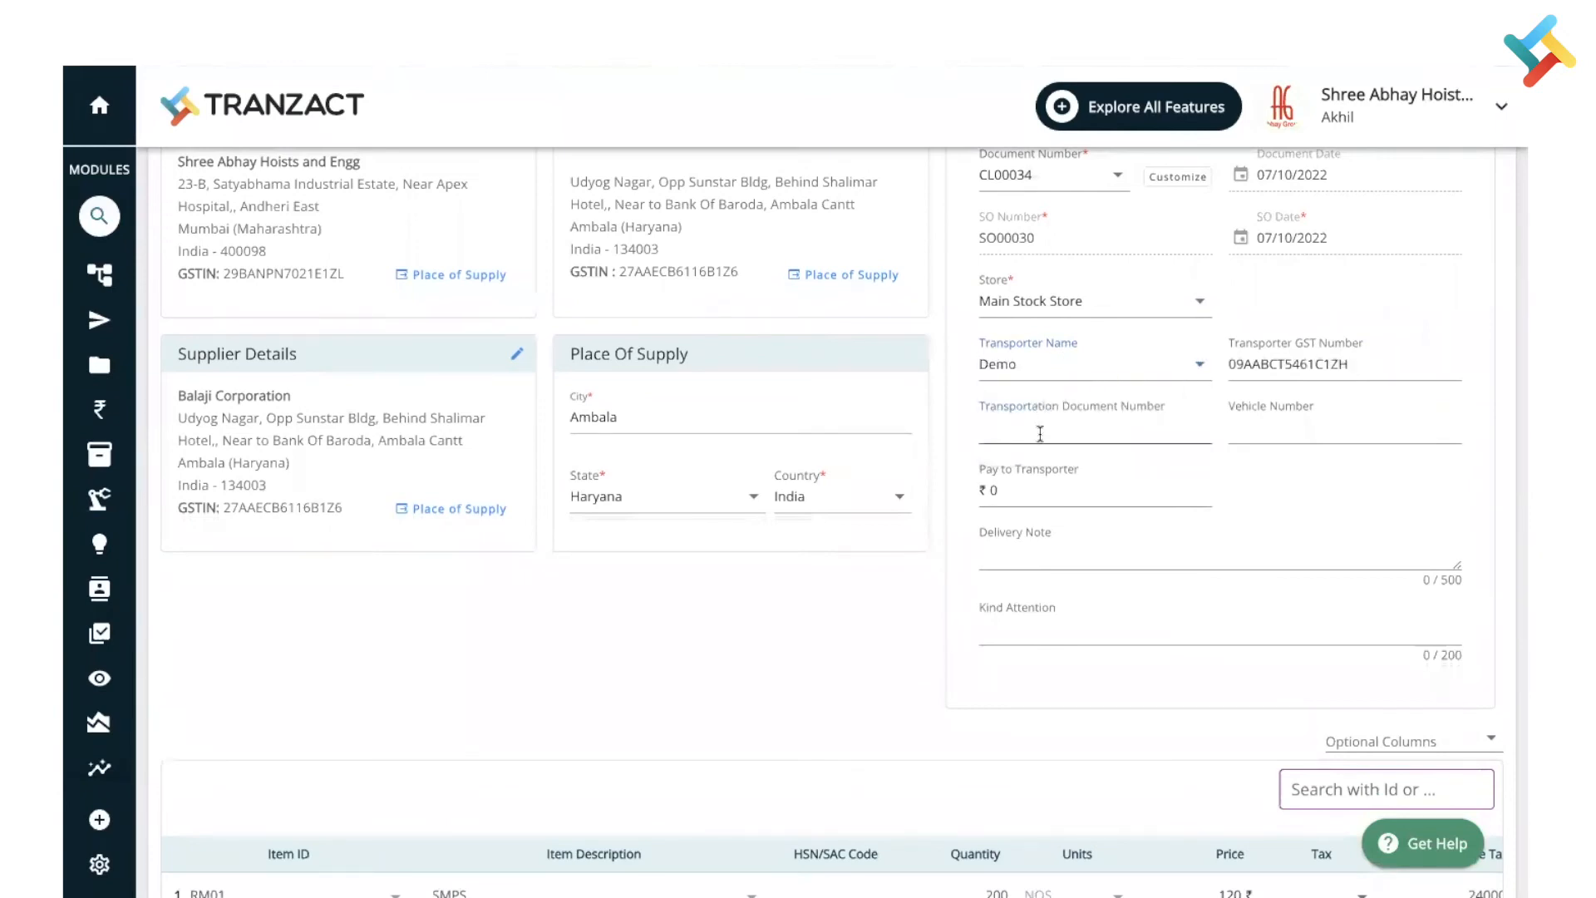
Set the tax rate of the SMPS line in the delivery challan to 18%
{"action": "scroll", "coordinate": [1040, 440], "scroll_direction": "down", "scroll_amount": 1}
{"action": "scroll", "coordinate": [1030, 470], "scroll_direction": "down", "scroll_amount": 1}
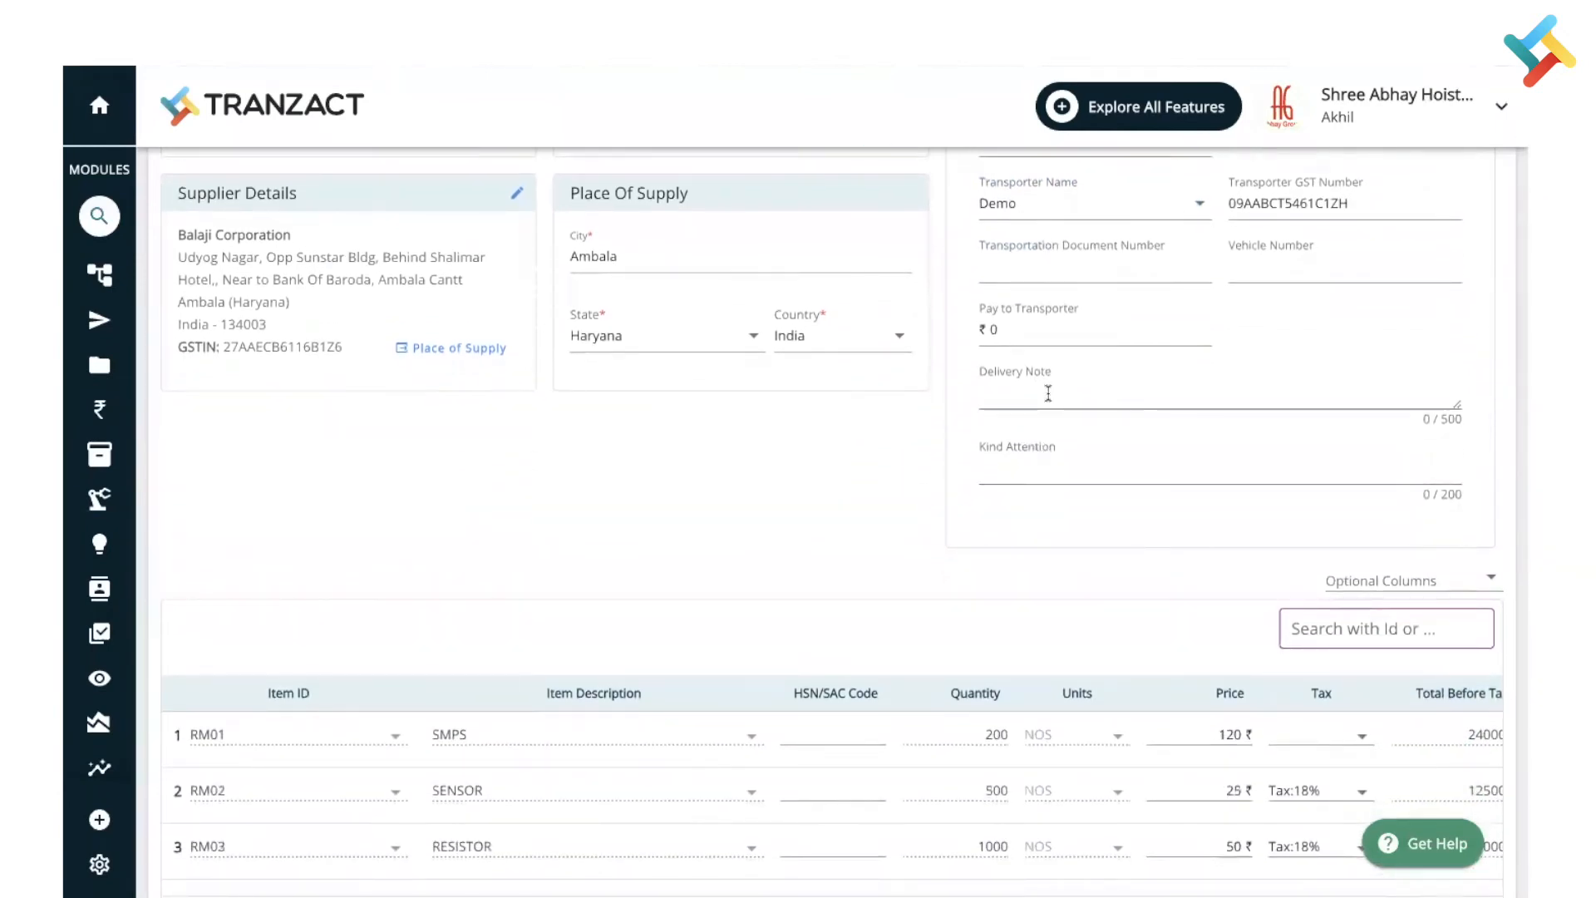
{"action": "scroll", "coordinate": [1015, 474], "scroll_direction": "down", "scroll_amount": 3}
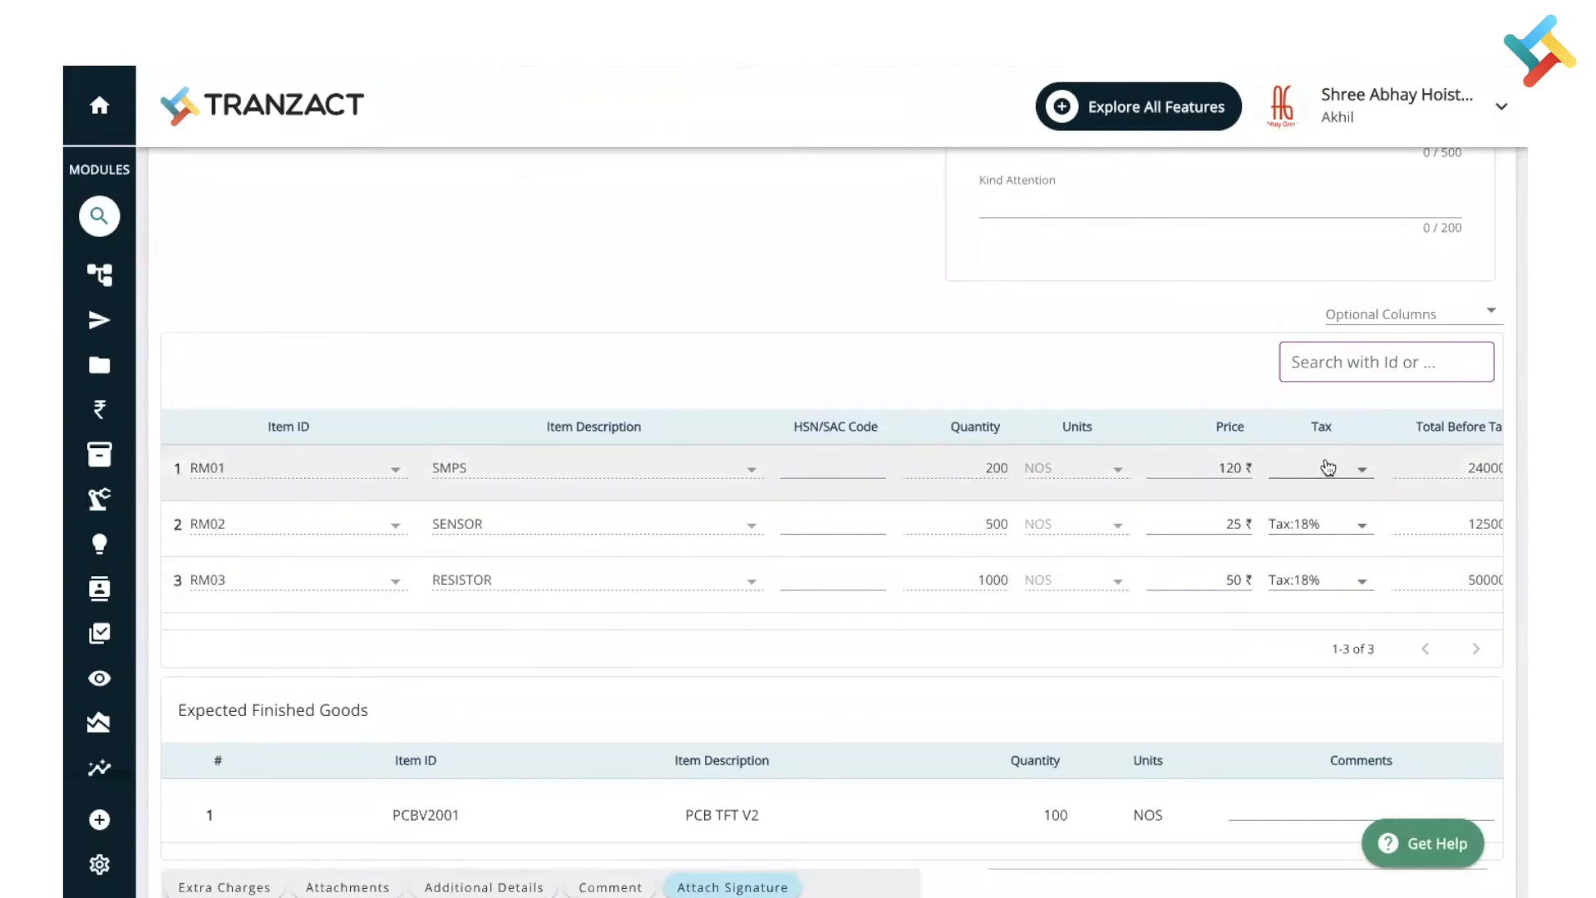
{"action": "left_click", "coordinate": [1321, 468]}
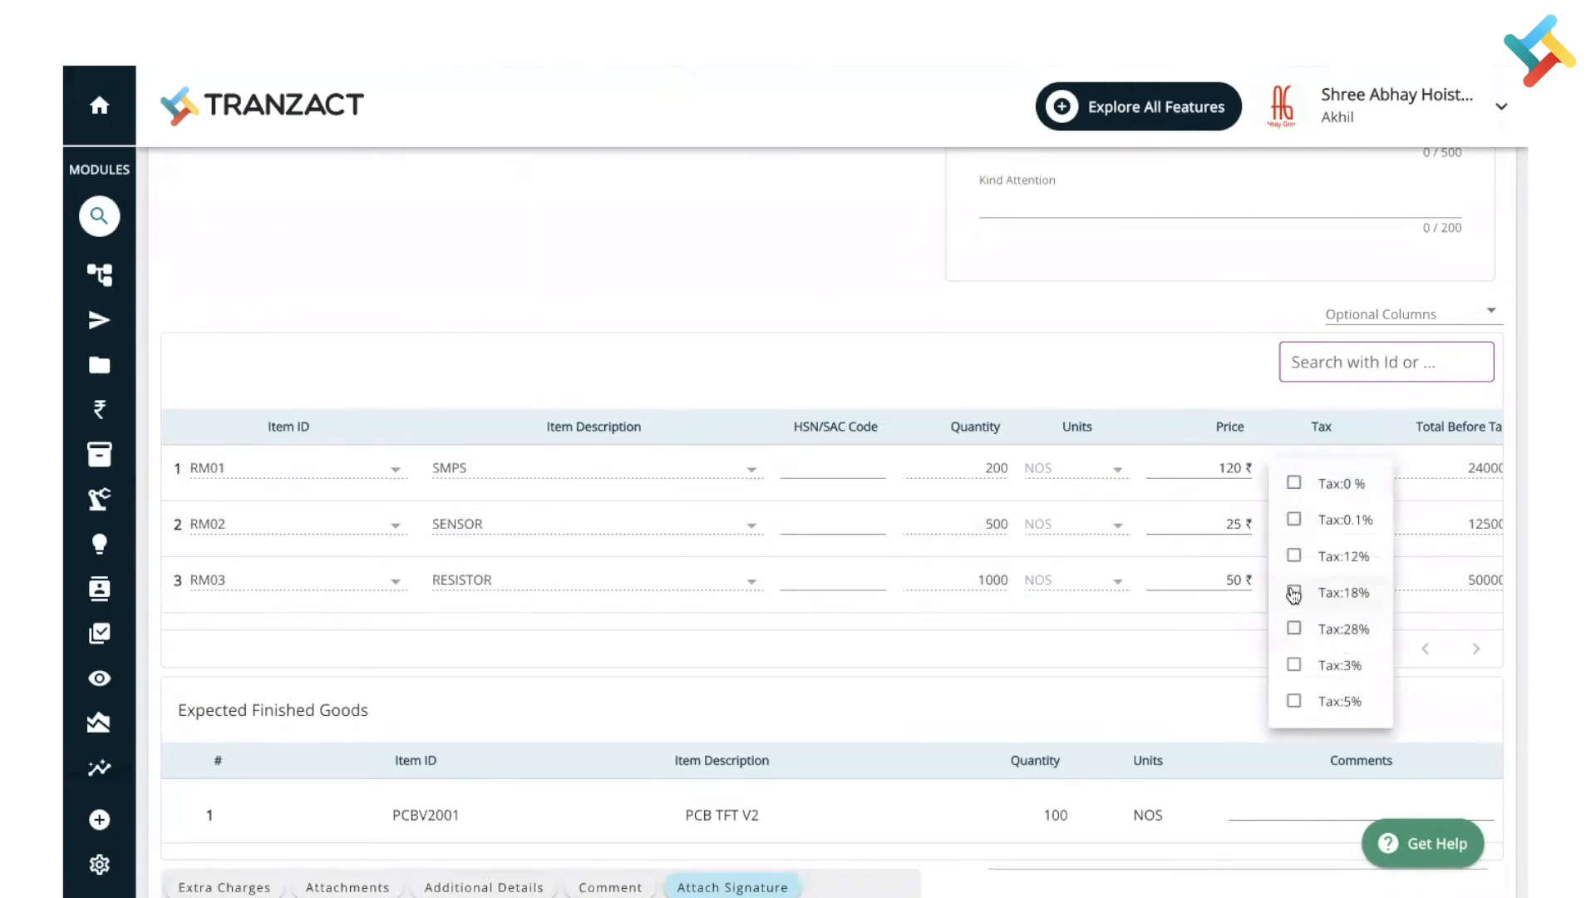
{"action": "left_click", "coordinate": [1294, 593]}
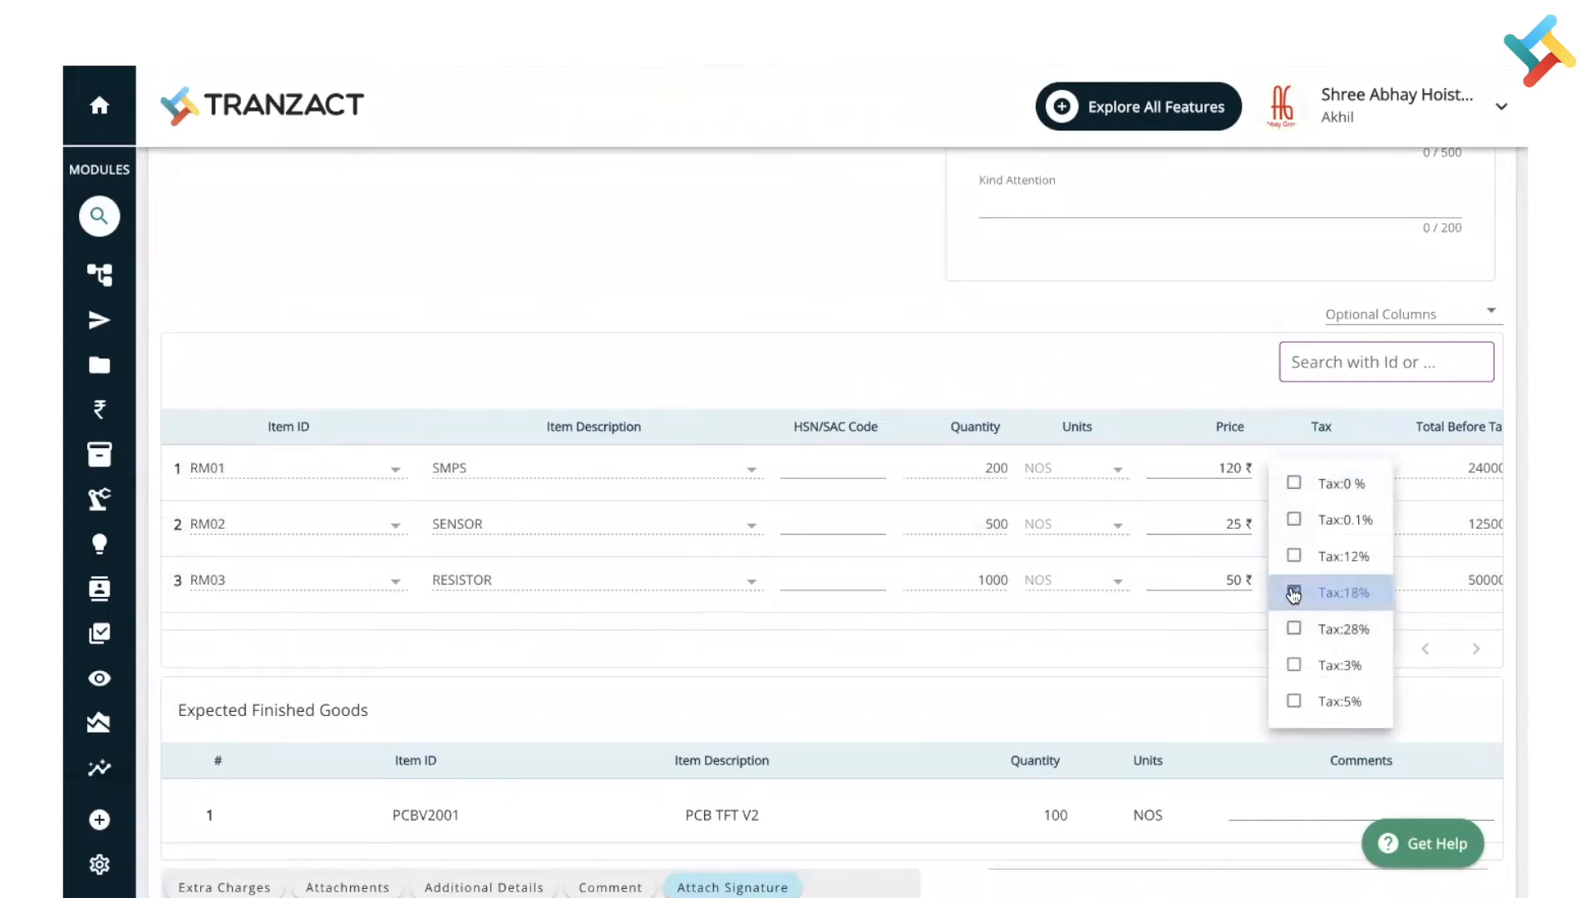
{"action": "left_click", "coordinate": [1200, 683]}
{"action": "scroll", "coordinate": [1303, 537], "scroll_direction": "right", "scroll_amount": 1}
Save and send the delivery challan, dismissing the offer to share it on WhatsApp
{"action": "scroll", "coordinate": [944, 611], "scroll_direction": "down", "scroll_amount": 3}
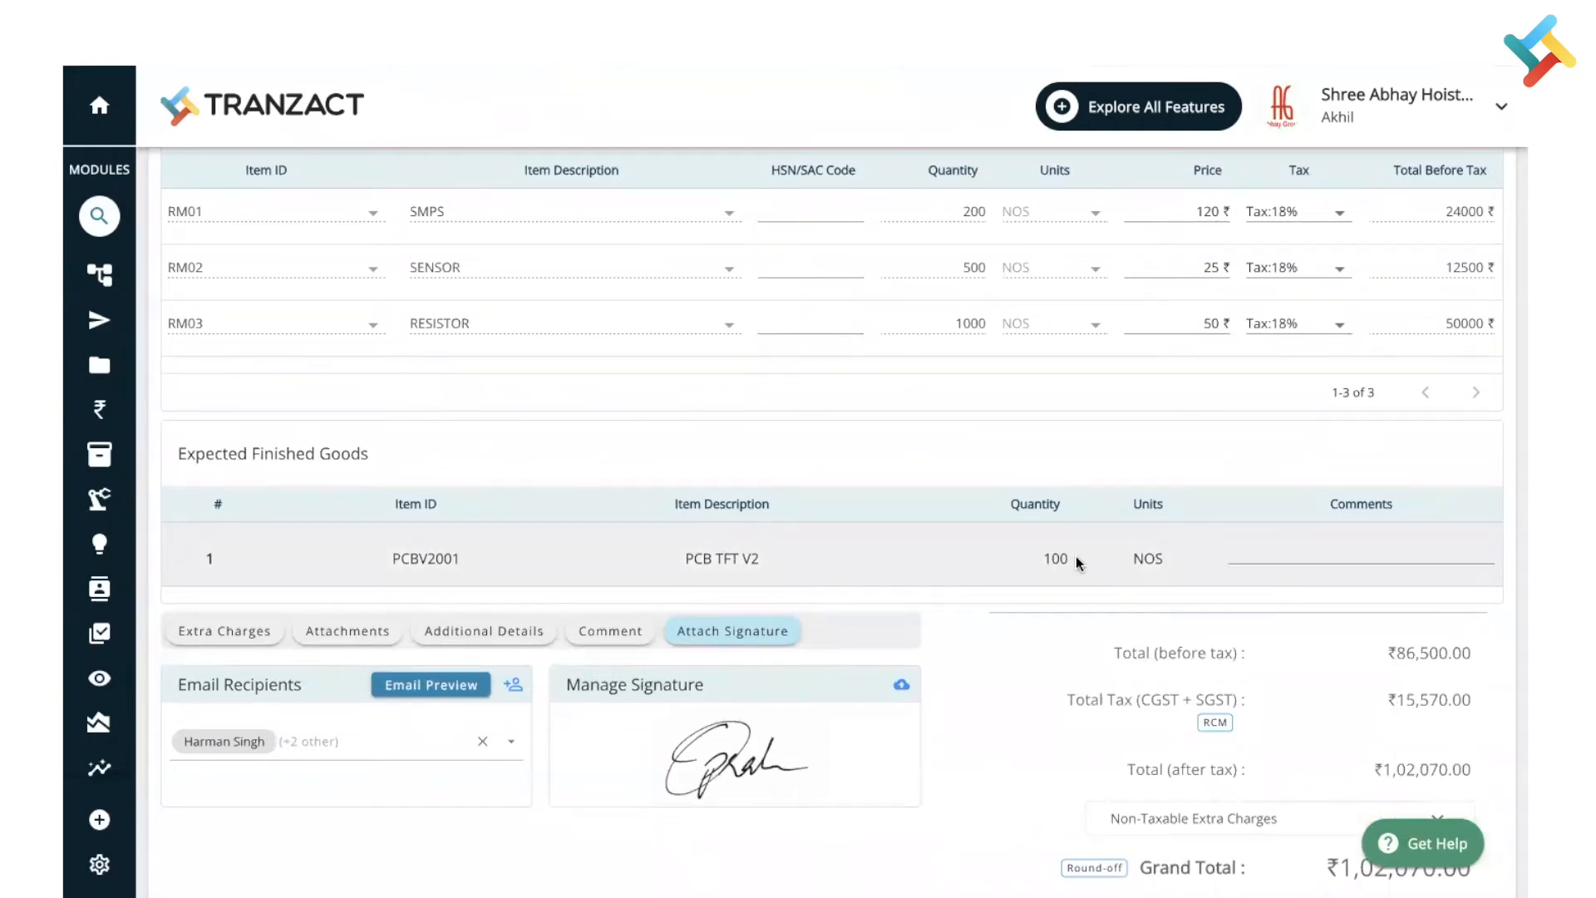
{"action": "scroll", "coordinate": [1075, 557], "scroll_direction": "down", "scroll_amount": 2}
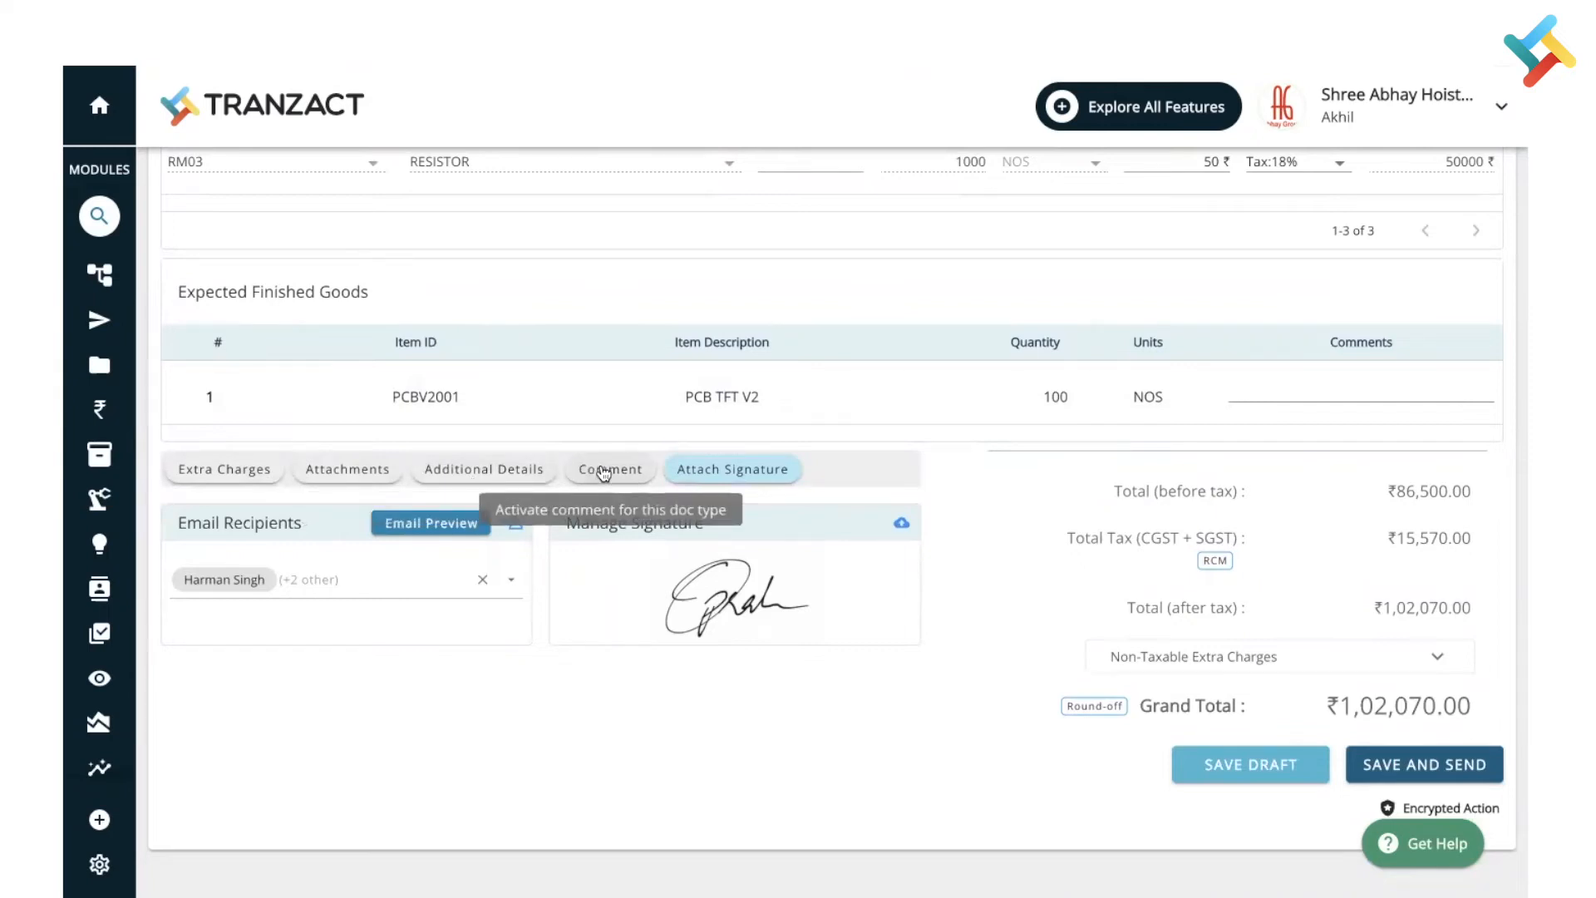
{"action": "scroll", "coordinate": [882, 586], "scroll_direction": "down", "scroll_amount": 1}
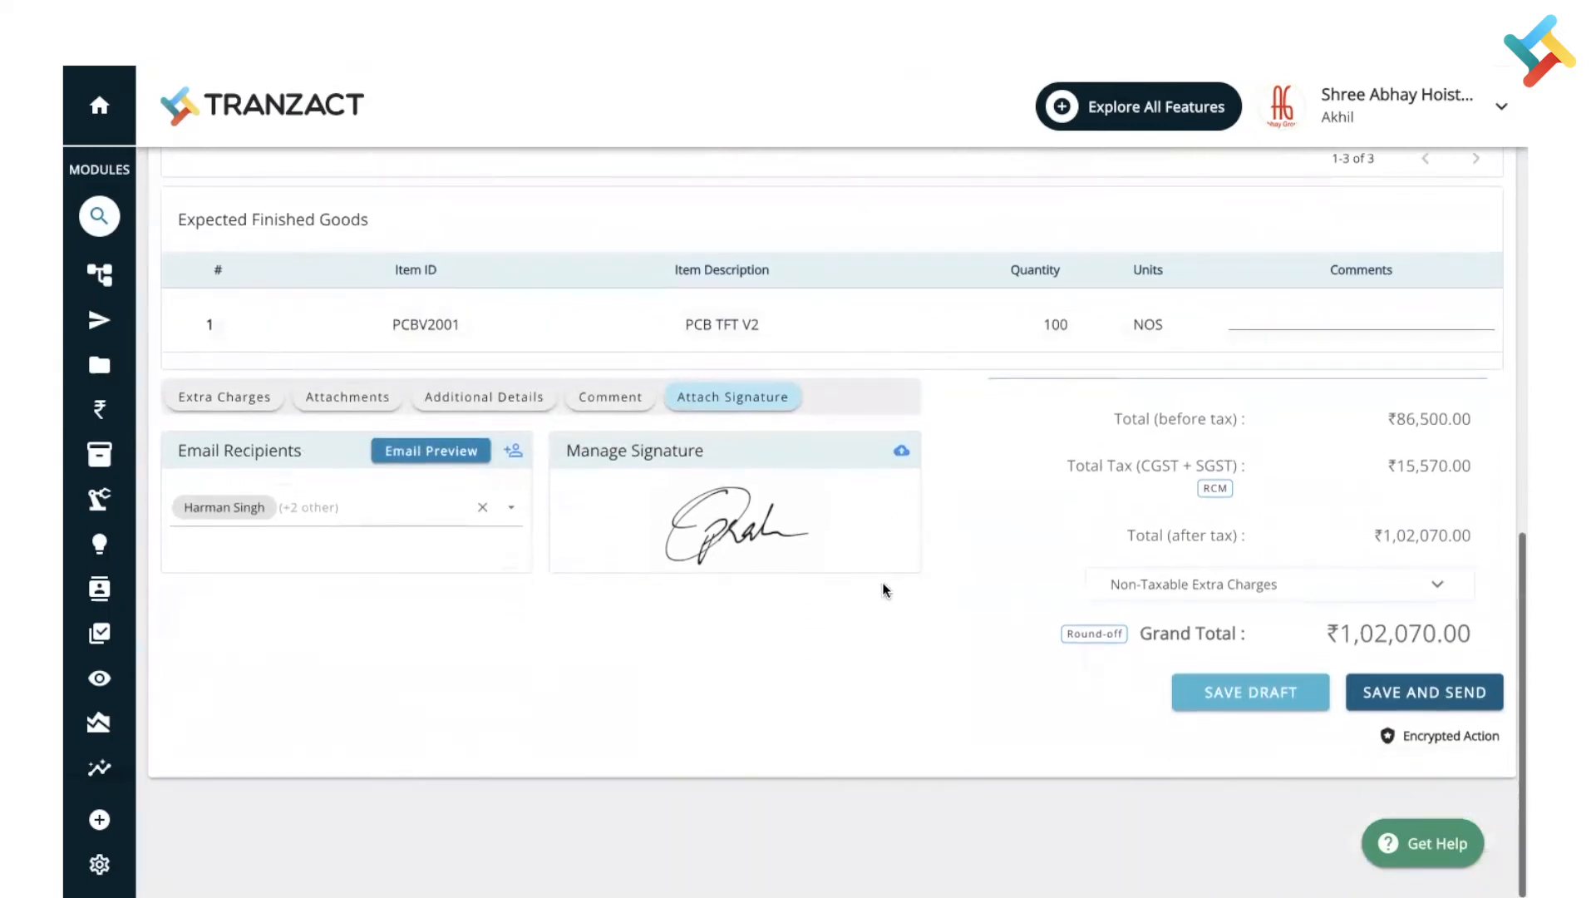
{"action": "left_click", "coordinate": [1461, 694]}
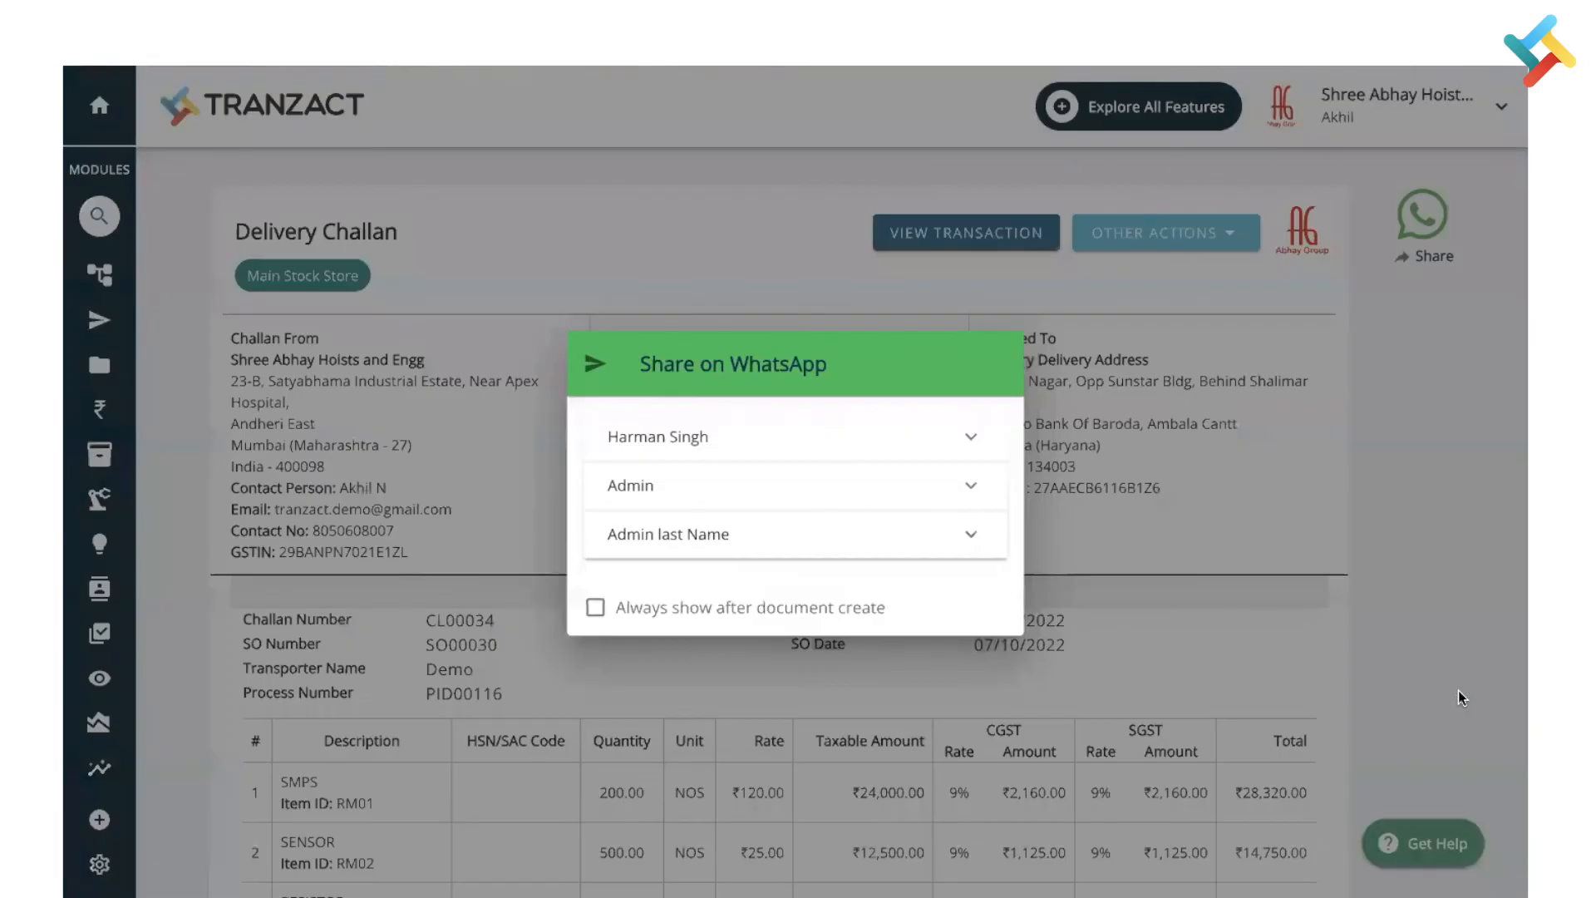
{"action": "left_click", "coordinate": [1334, 569]}
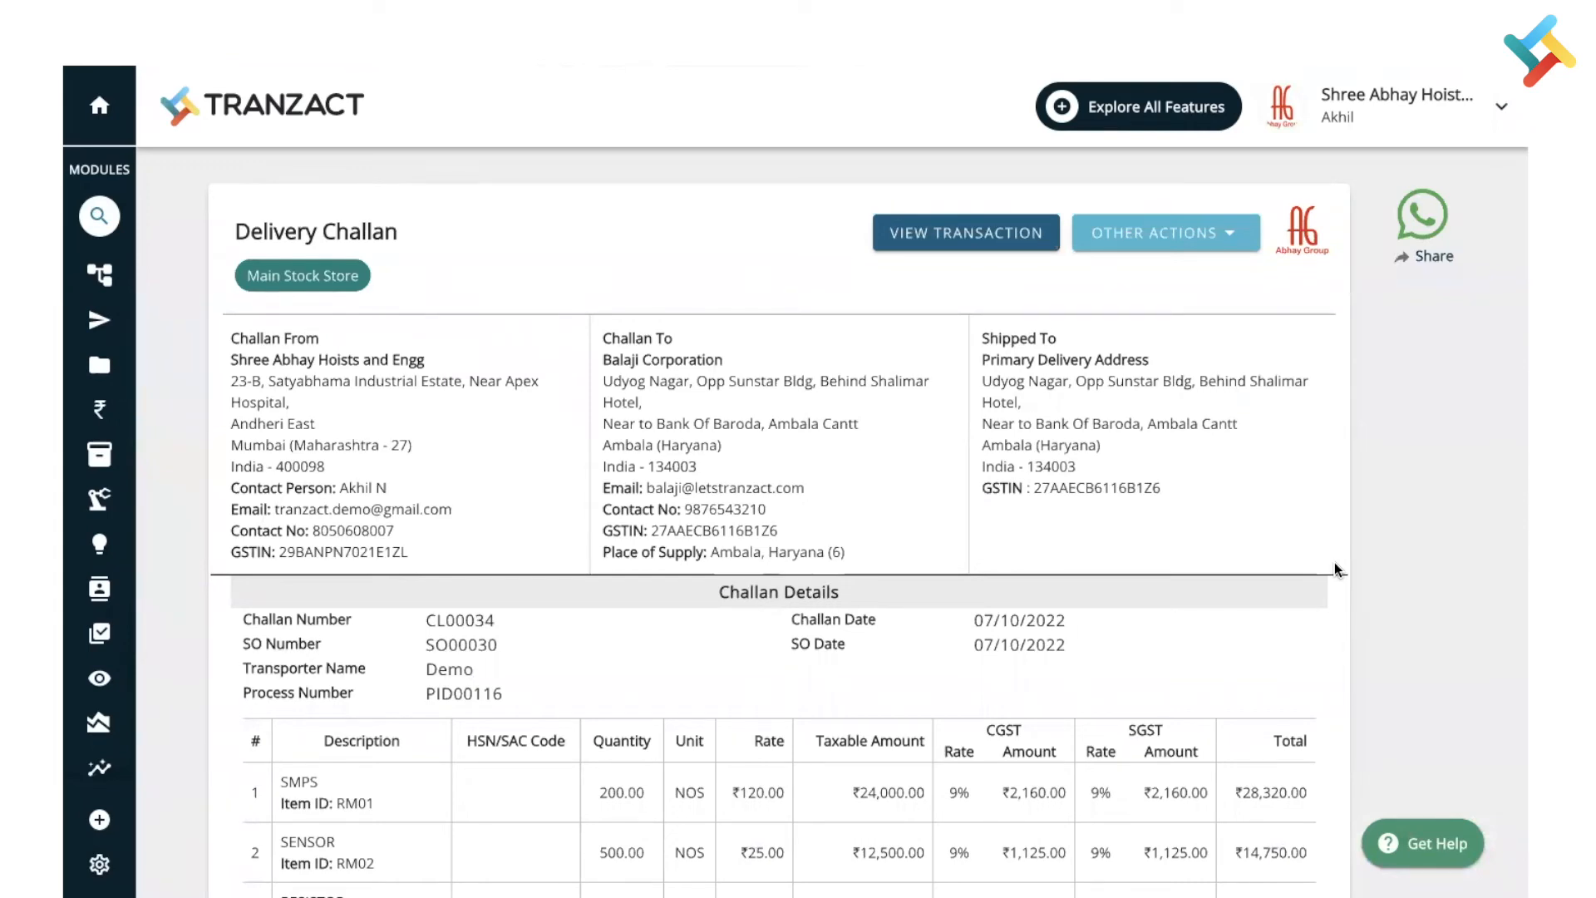
Return to the Test SO transaction, start an inward document, and review its finished goods, raw material and scrap sections
{"action": "left_click", "coordinate": [944, 228]}
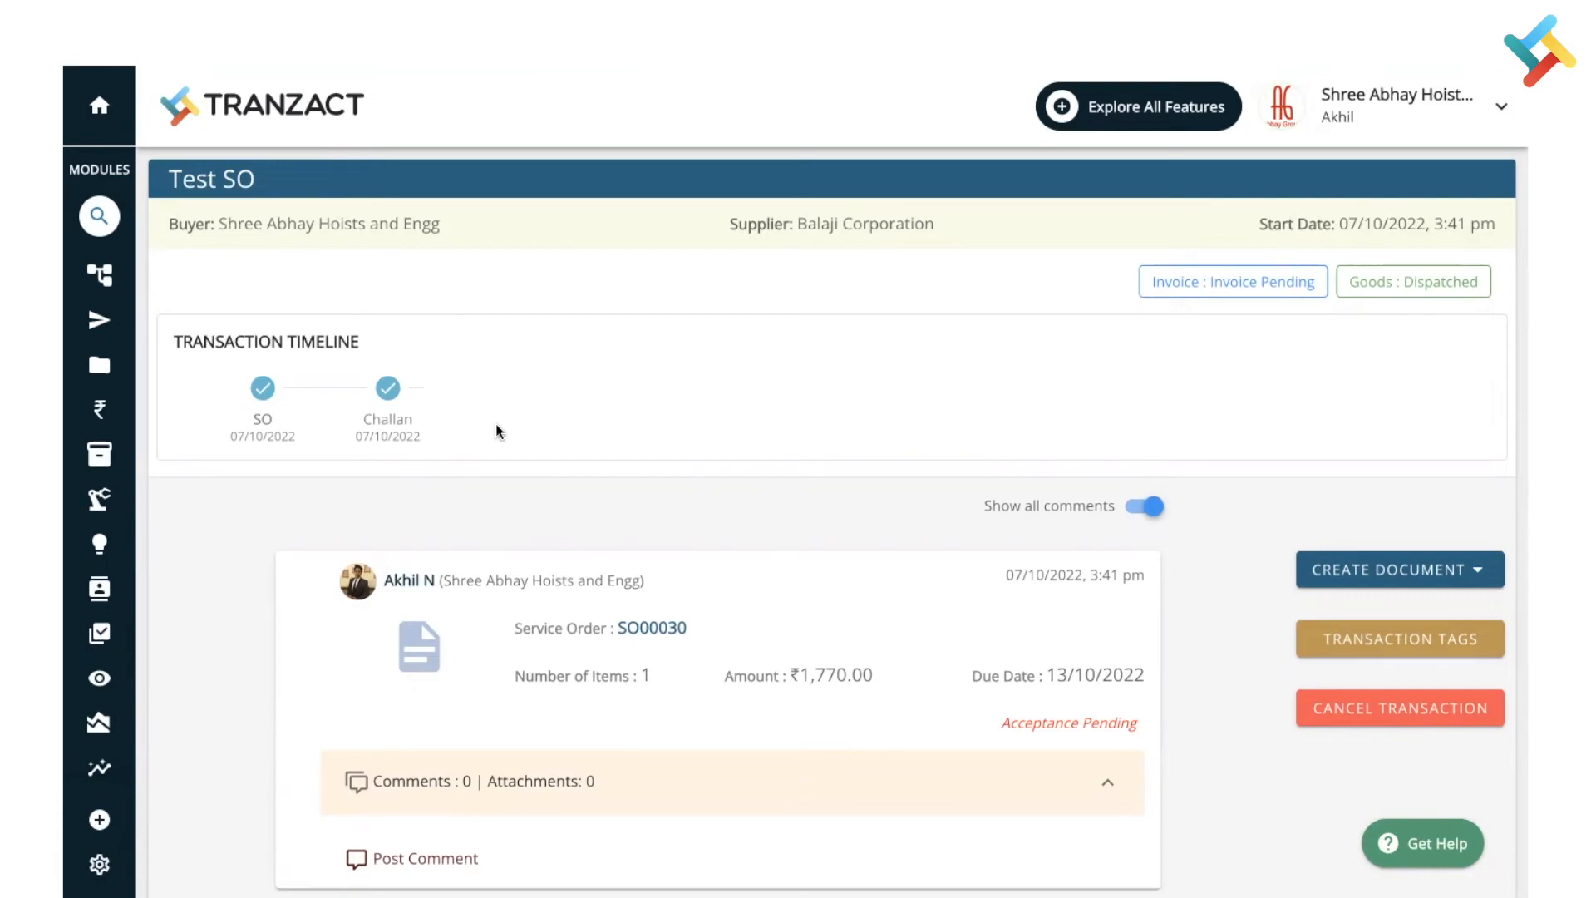
{"action": "left_click", "coordinate": [1319, 573]}
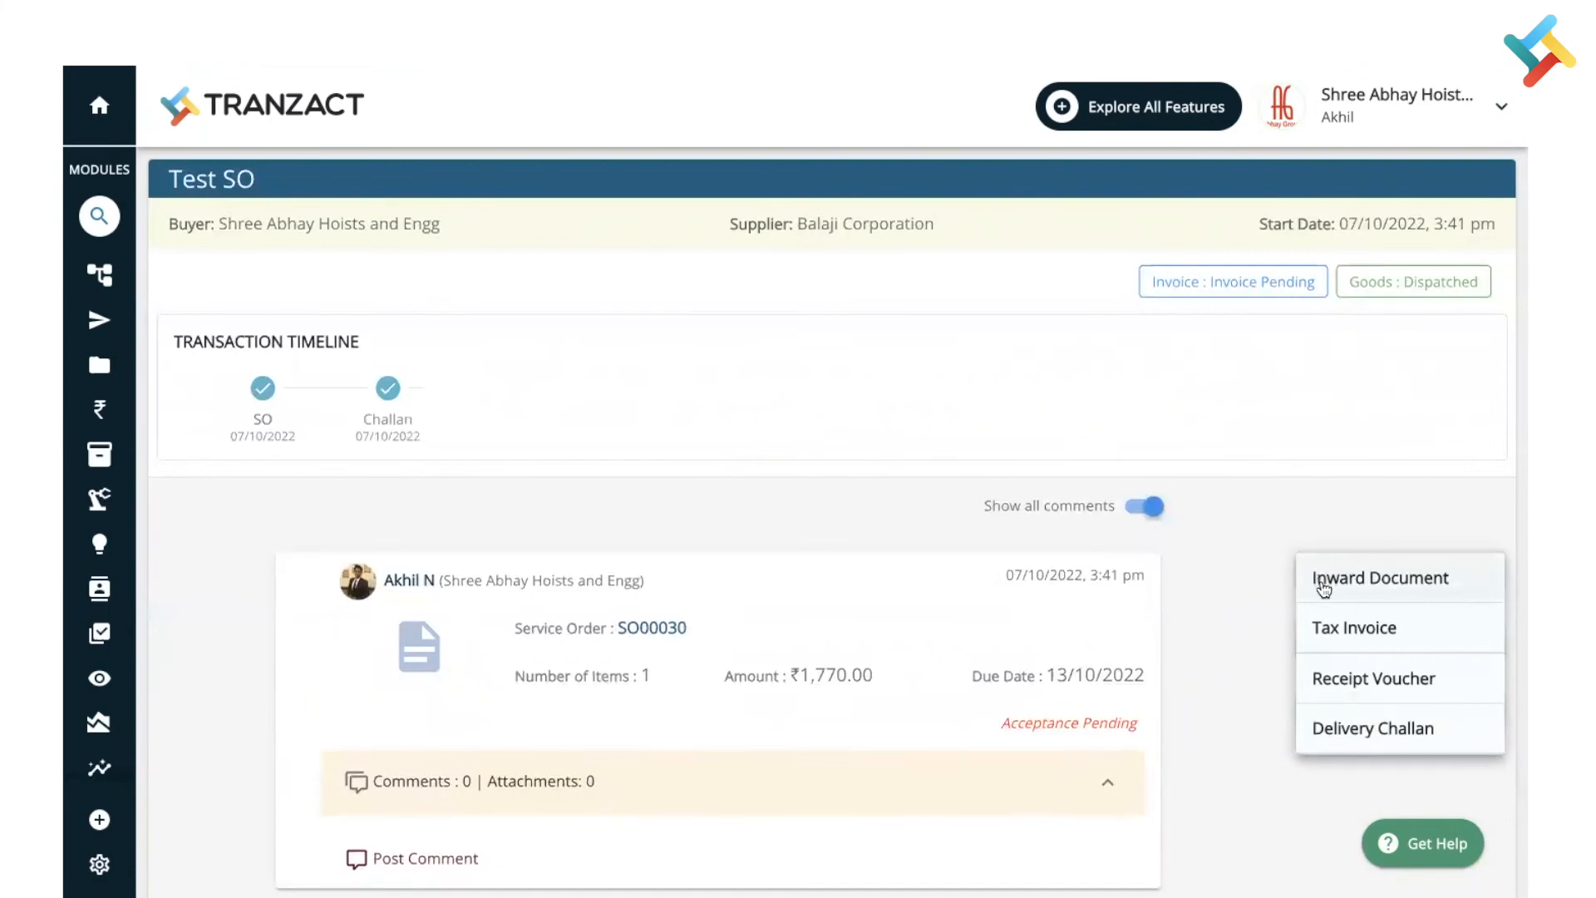
{"action": "left_click", "coordinate": [1324, 582]}
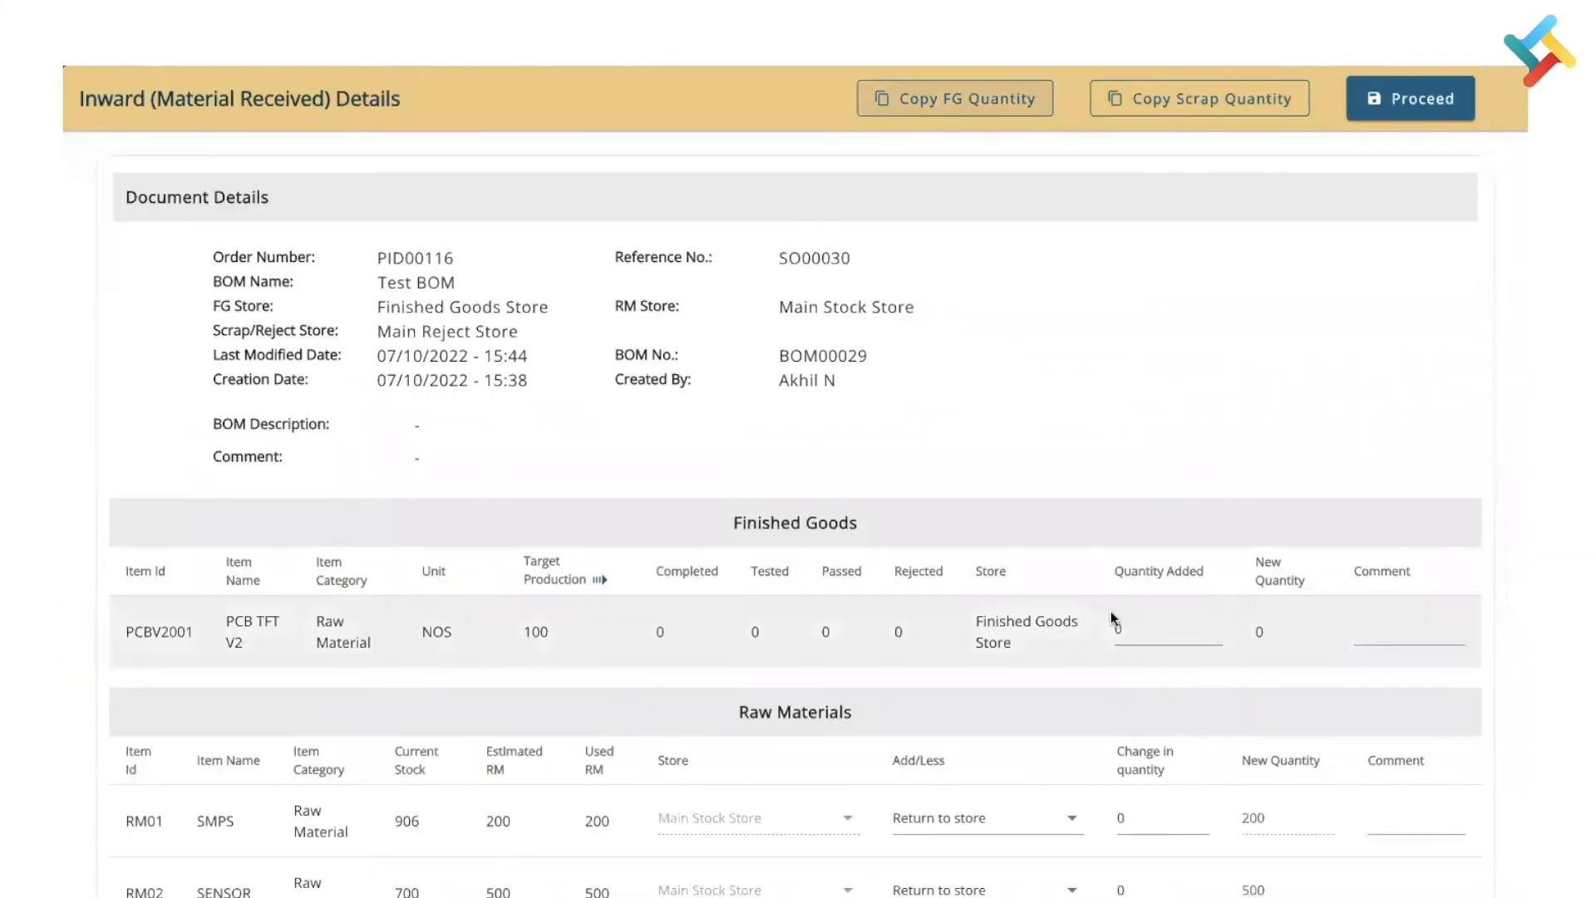
{"action": "scroll", "coordinate": [1110, 611], "scroll_direction": "down", "scroll_amount": 4}
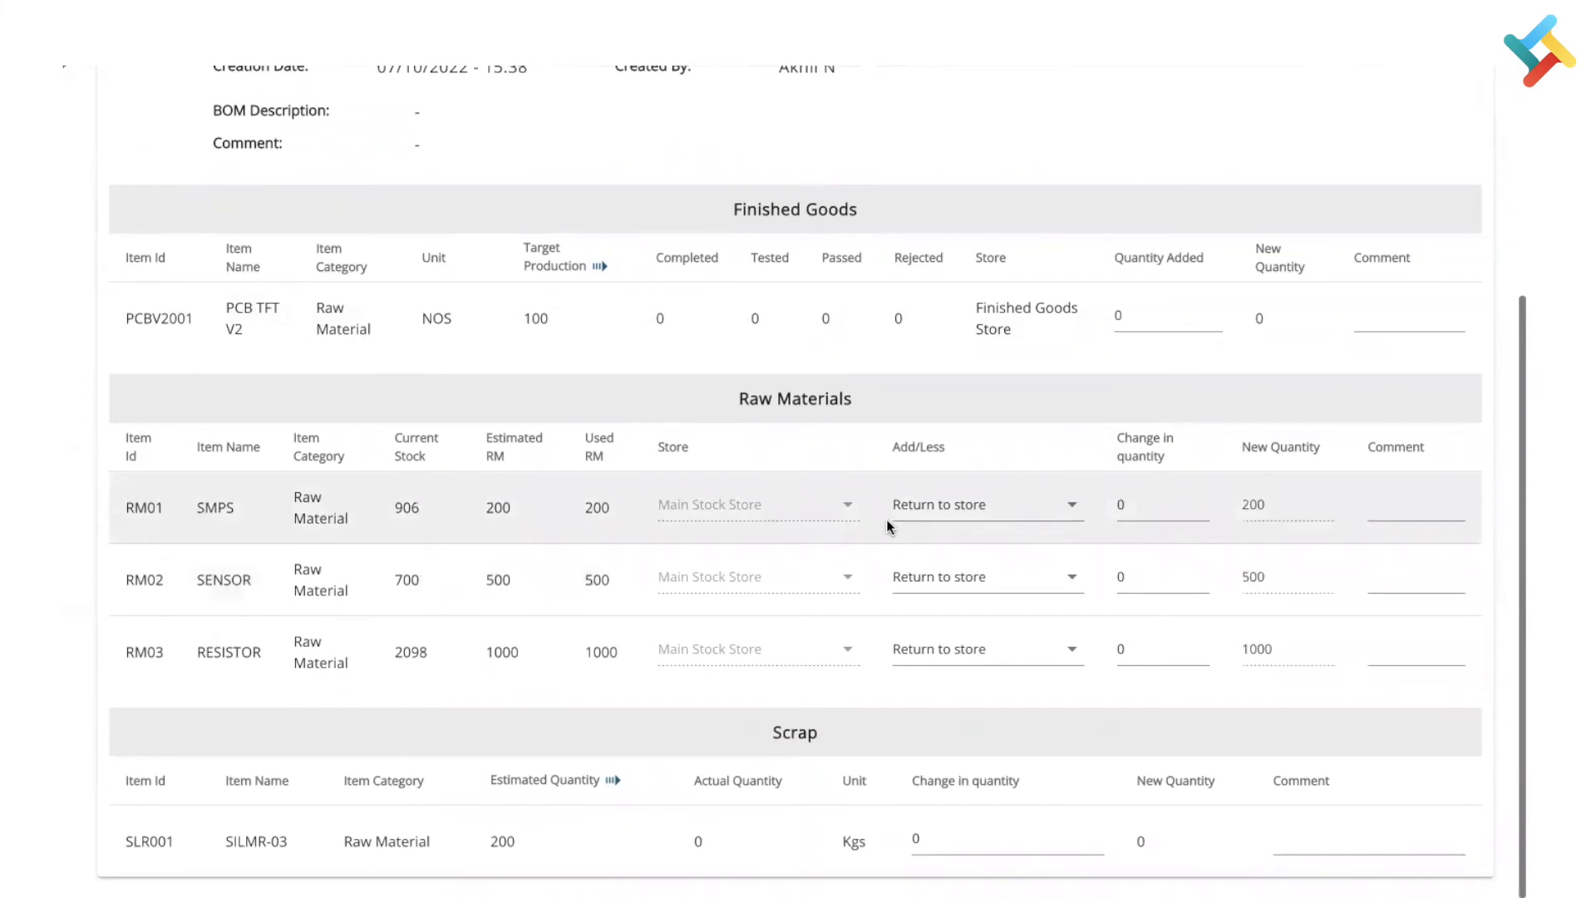
{"action": "scroll", "coordinate": [1202, 232], "scroll_direction": "up", "scroll_amount": 4}
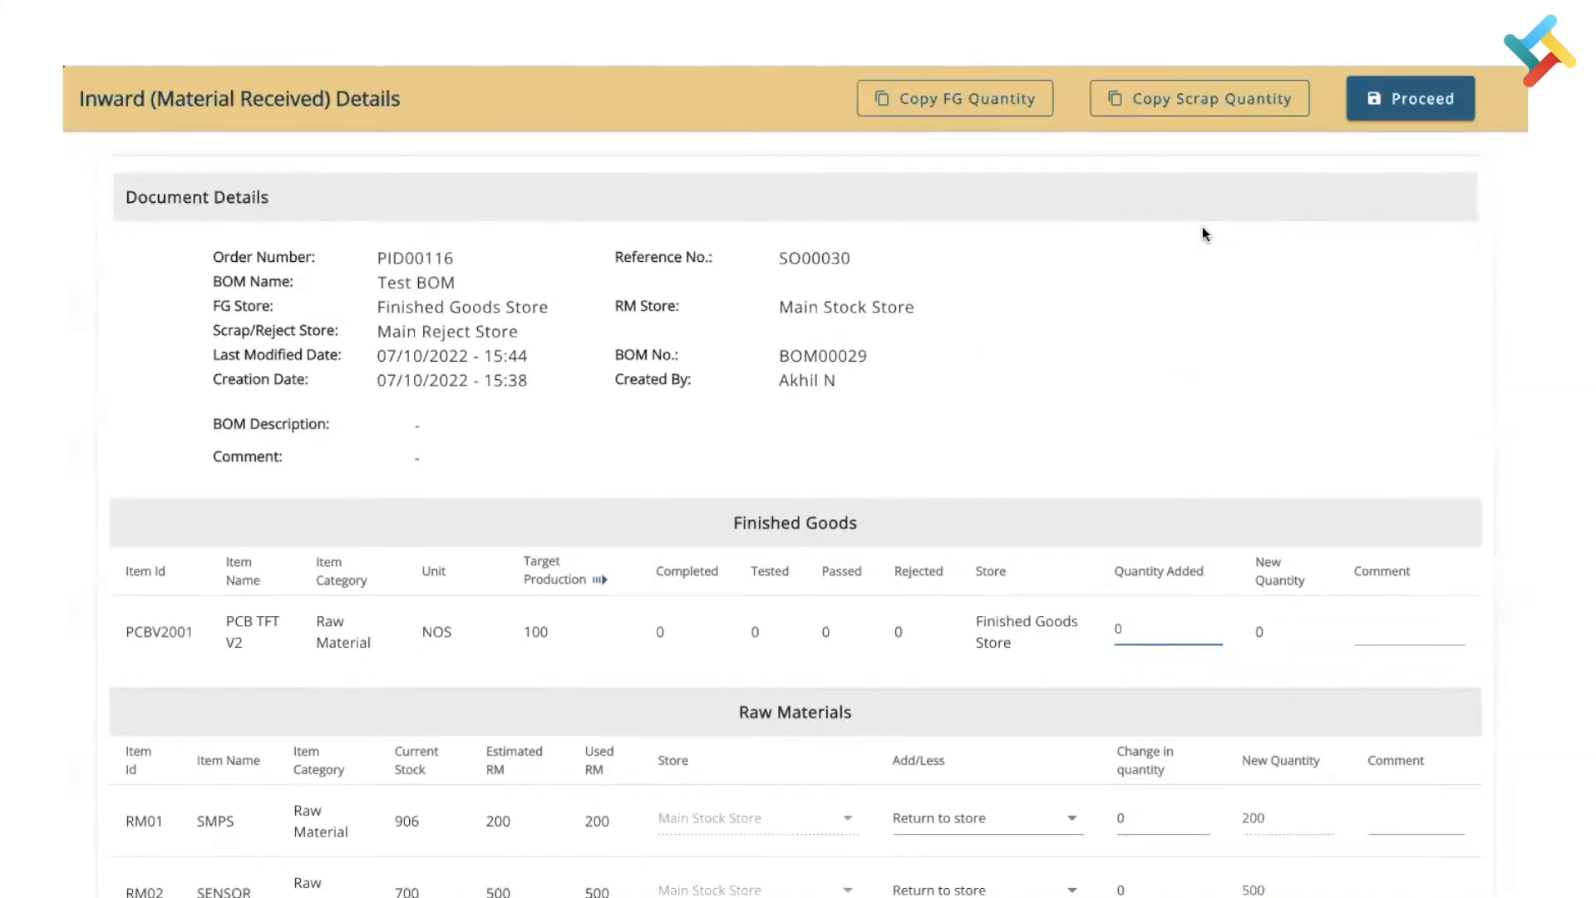
Fill the inward document's finished goods quantity by copying the FG quantity, and proceed to the Sub-Contract Inward Document form
{"action": "left_click", "coordinate": [959, 108]}
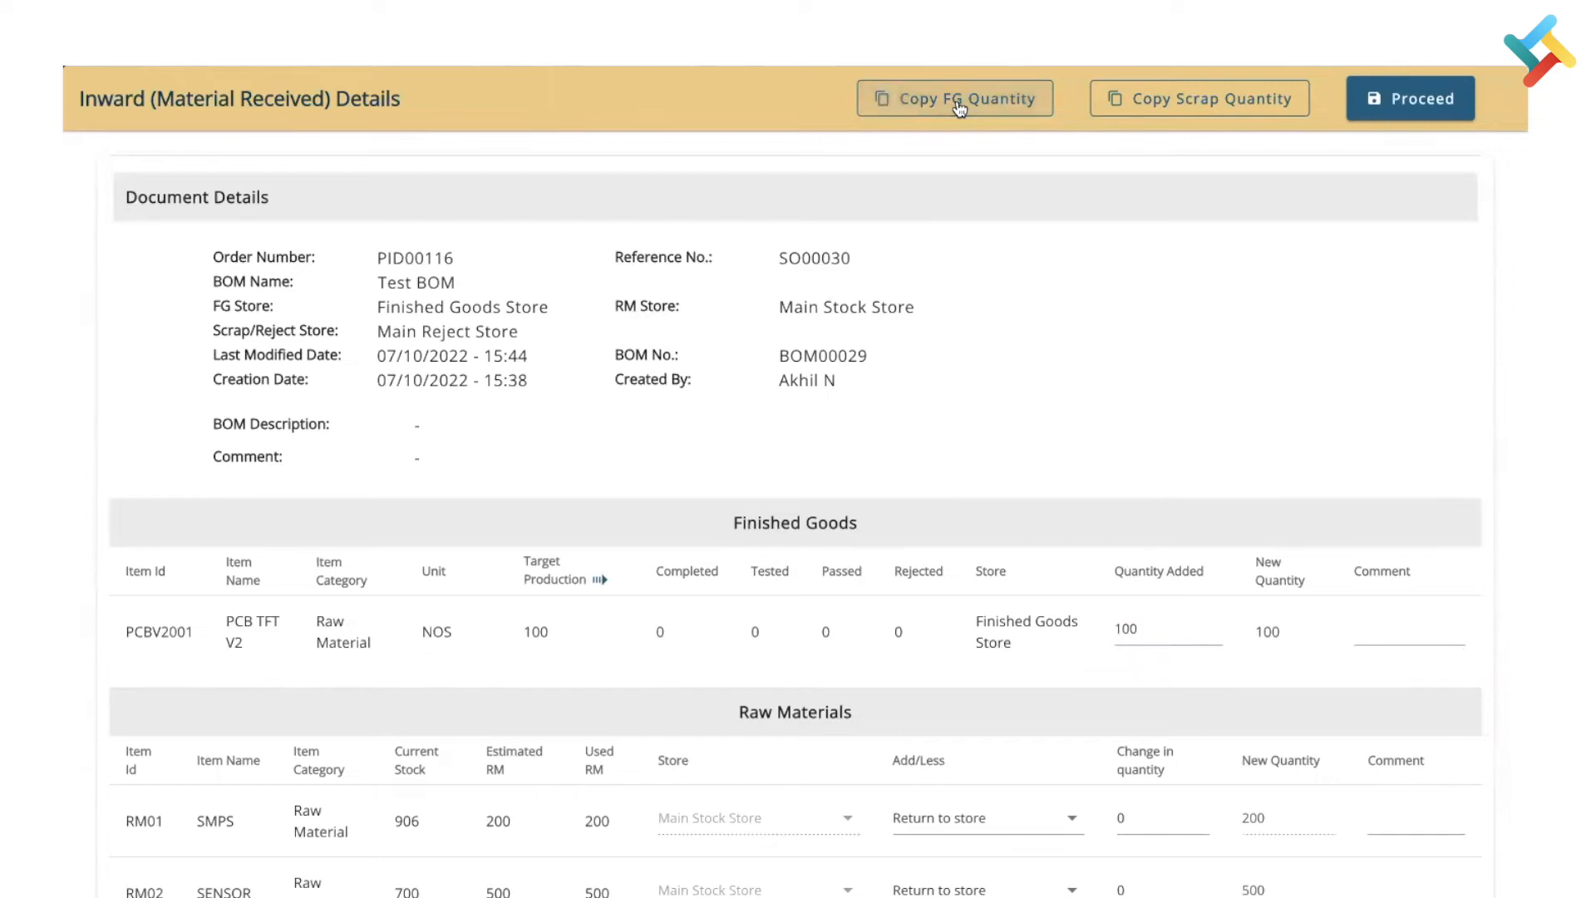
{"action": "scroll", "coordinate": [1166, 517], "scroll_direction": "down", "scroll_amount": 2}
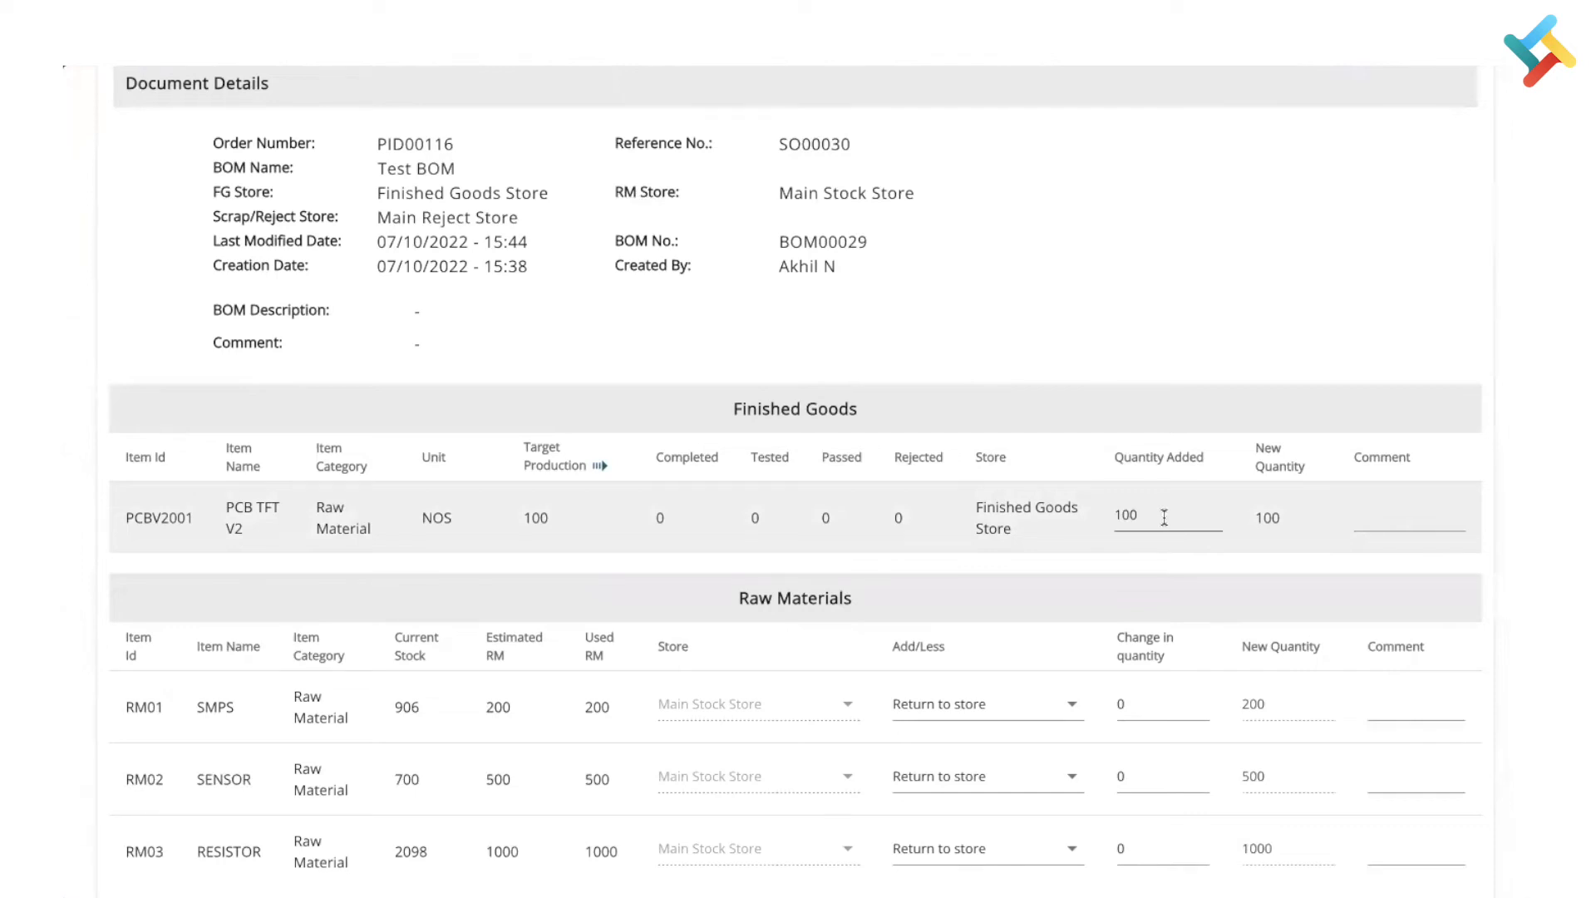
{"action": "scroll", "coordinate": [1164, 517], "scroll_direction": "up", "scroll_amount": 2}
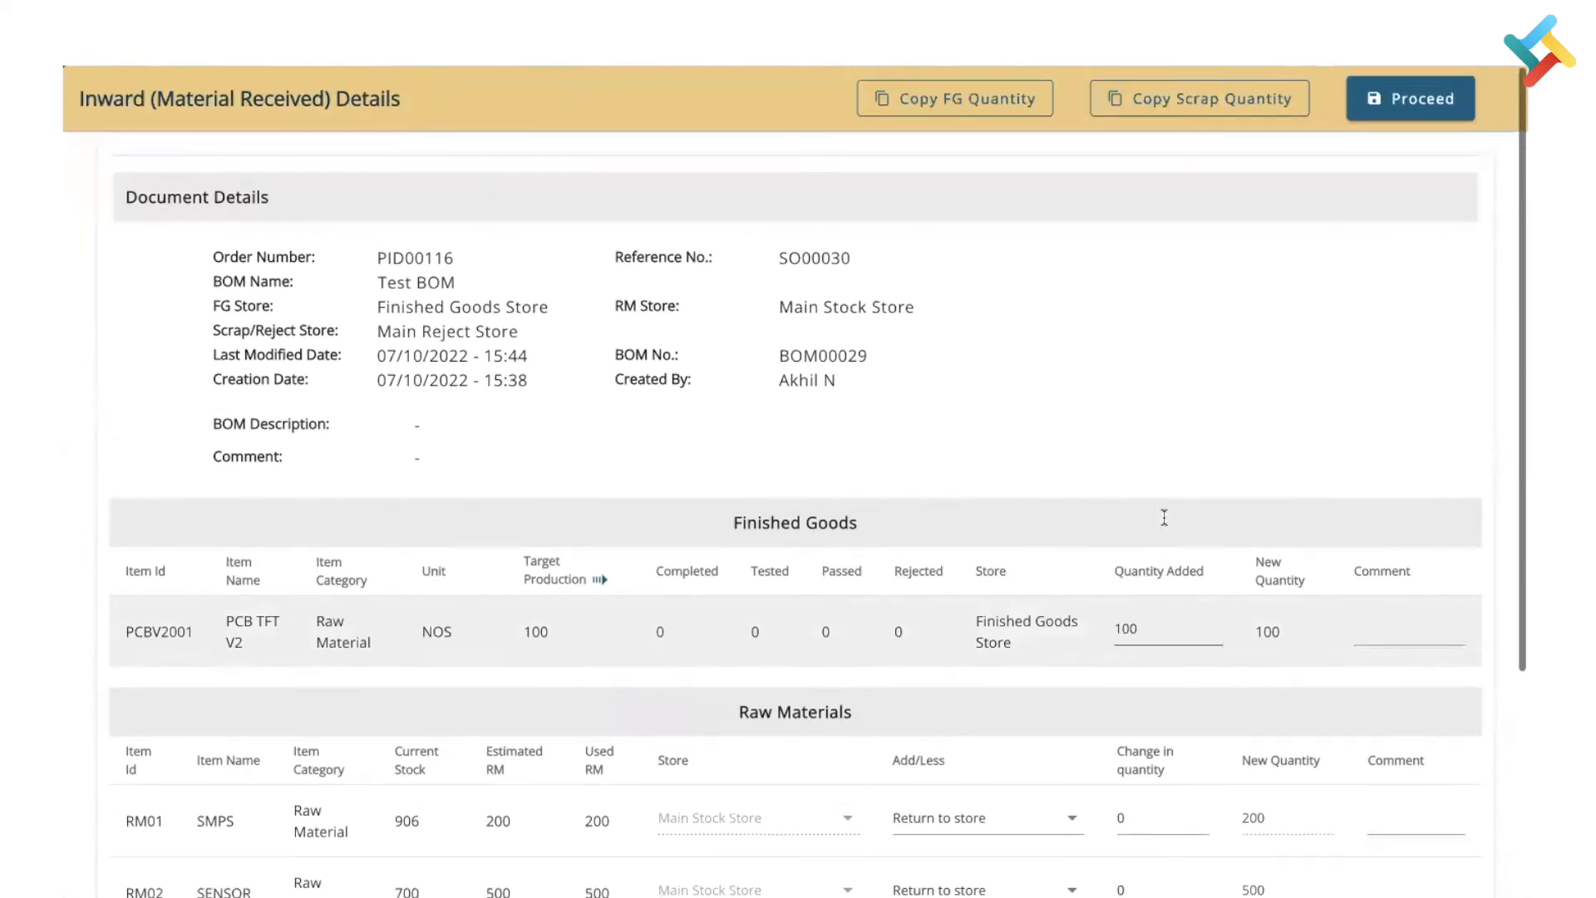
{"action": "left_click", "coordinate": [1400, 106]}
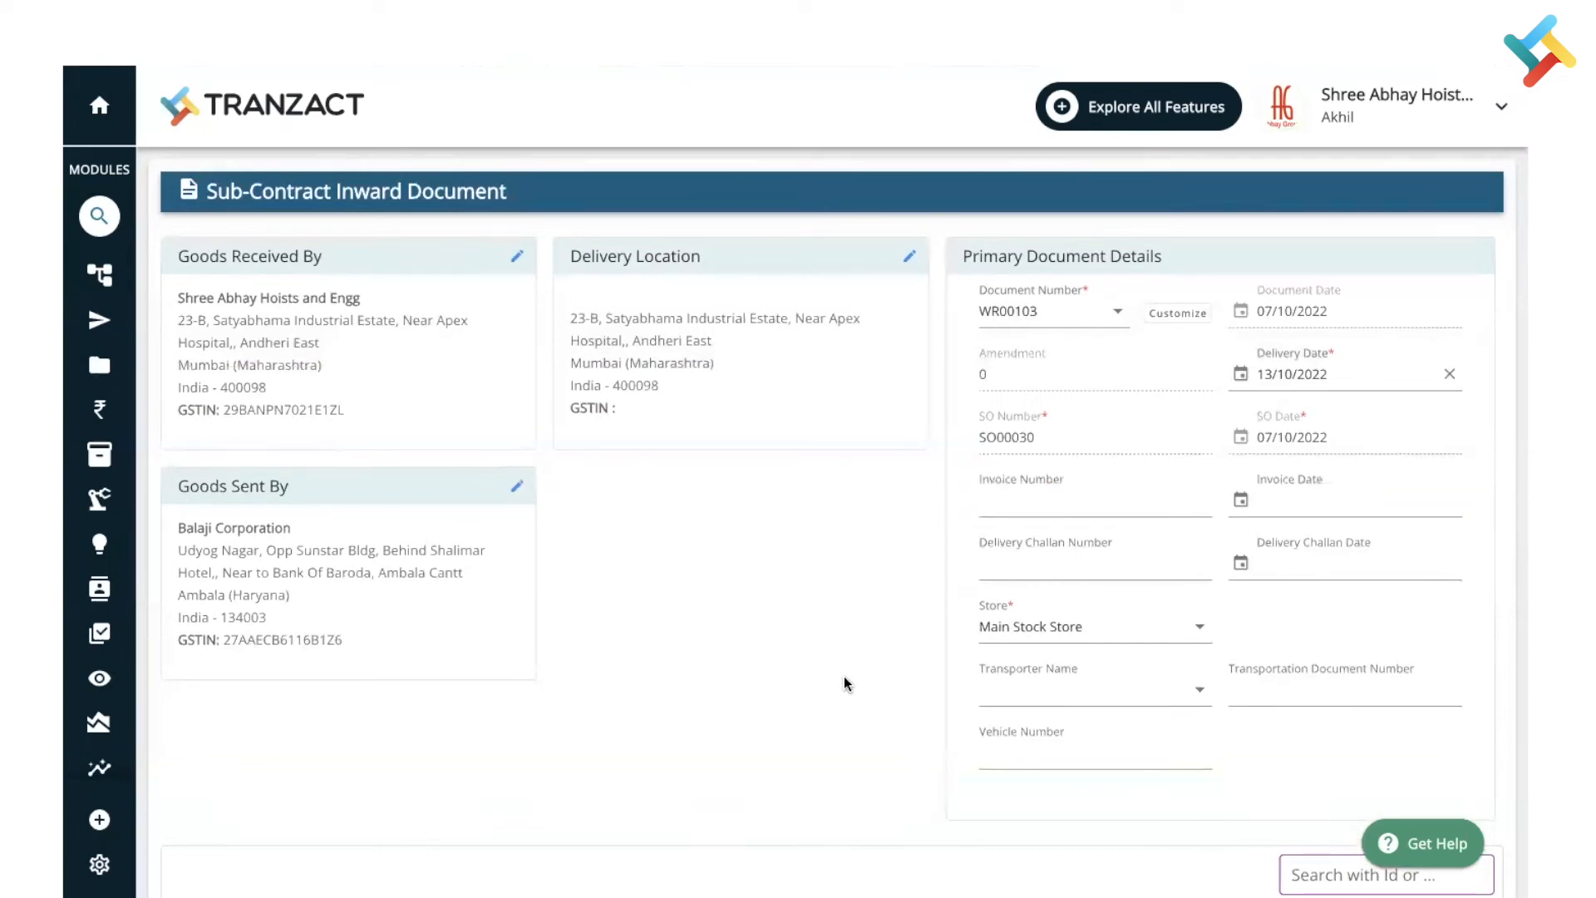
Choose Demo as the transporter in the Sub-Contract Inward Document, then save and send it
{"action": "scroll", "coordinate": [845, 678], "scroll_direction": "down", "scroll_amount": 2}
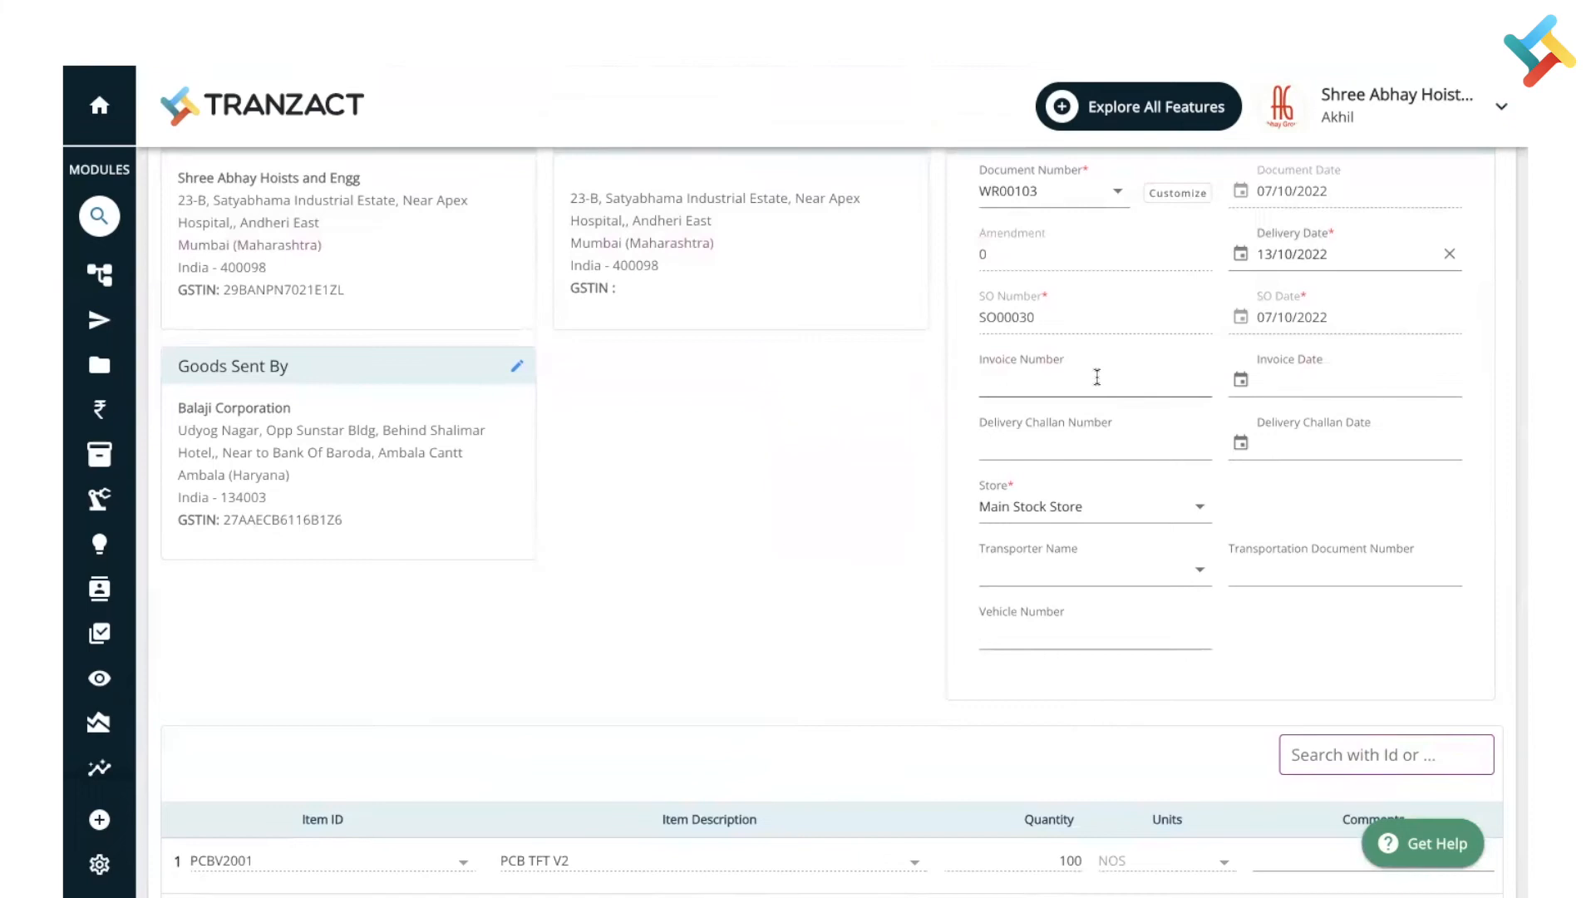
{"action": "scroll", "coordinate": [1097, 376], "scroll_direction": "down", "scroll_amount": 1}
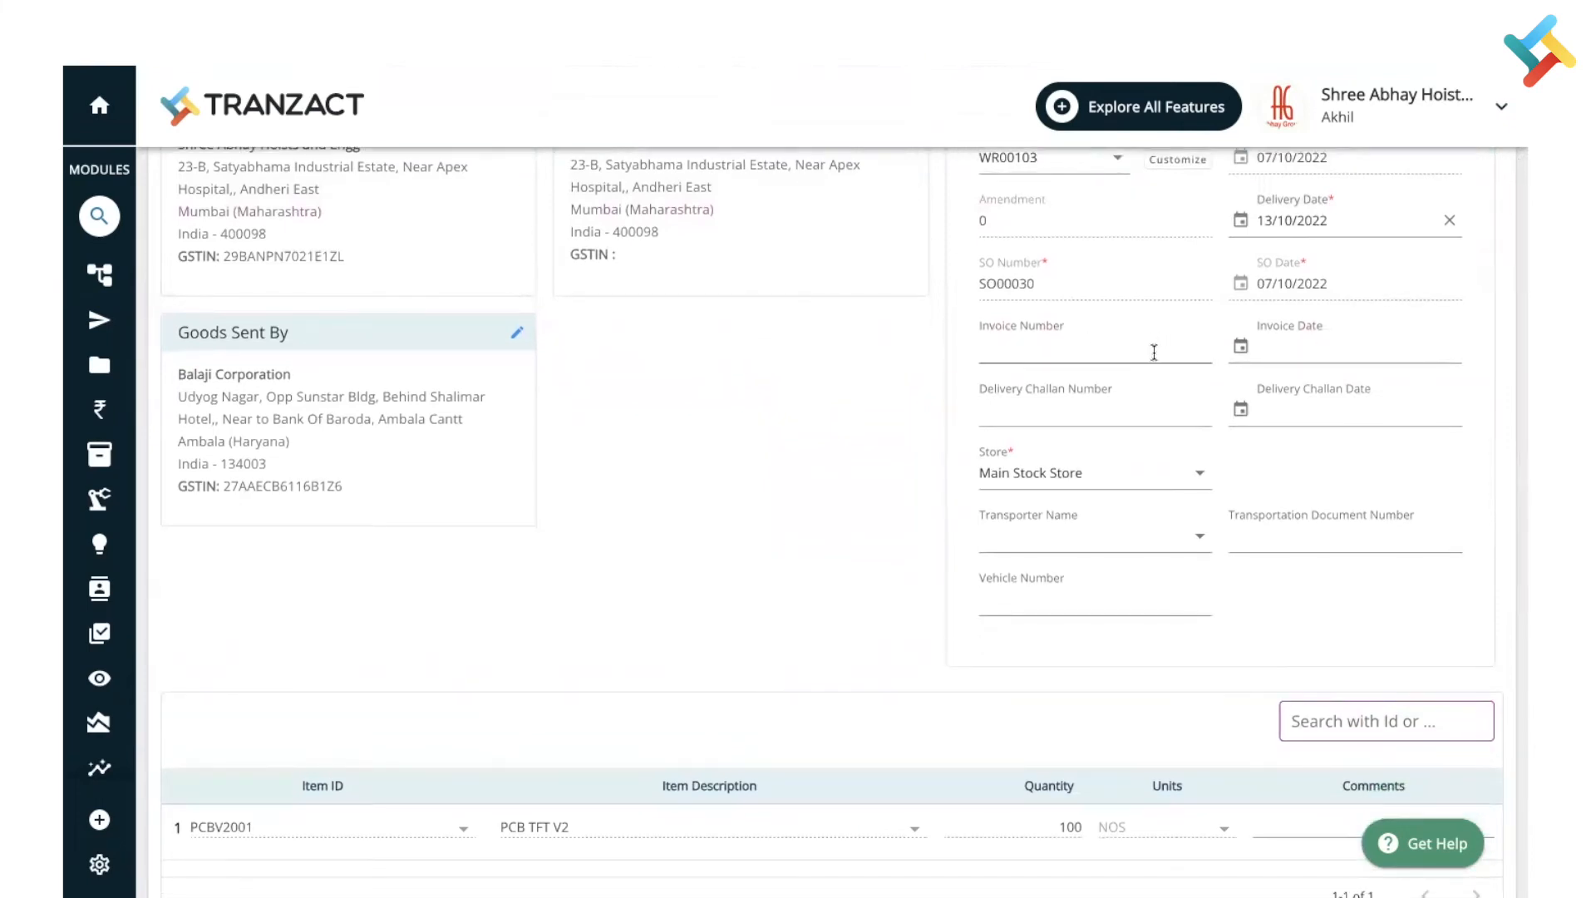
{"action": "scroll", "coordinate": [1153, 351], "scroll_direction": "down", "scroll_amount": 4}
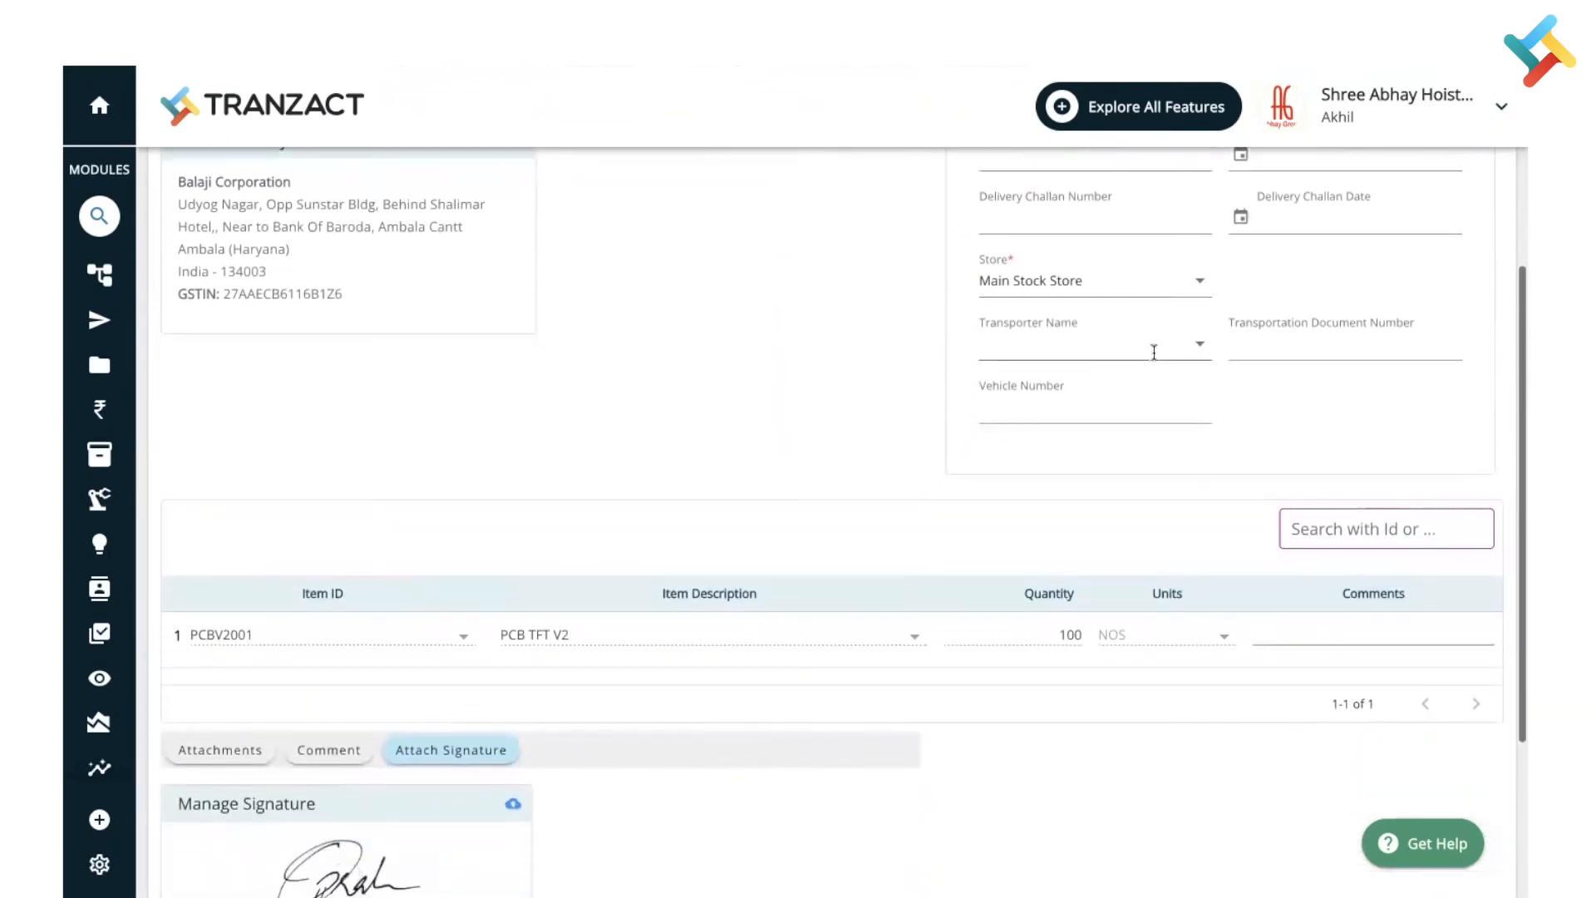
{"action": "scroll", "coordinate": [1154, 352], "scroll_direction": "down", "scroll_amount": 1}
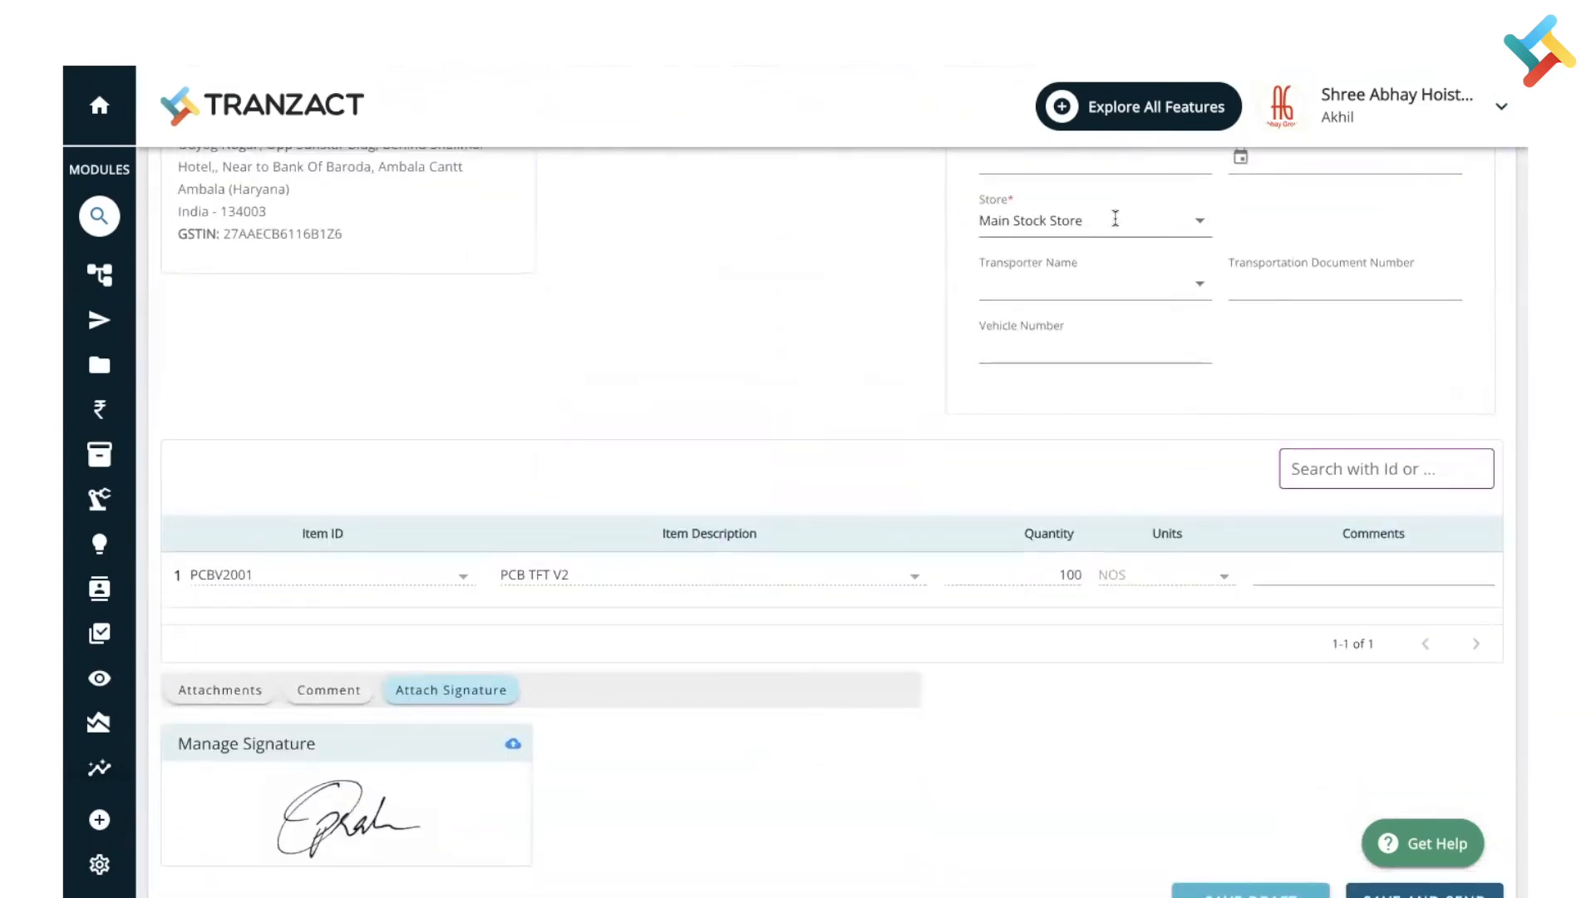
{"action": "left_click", "coordinate": [1127, 286]}
{"action": "left_click", "coordinate": [1106, 329]}
{"action": "scroll", "coordinate": [826, 419], "scroll_direction": "down", "scroll_amount": 4}
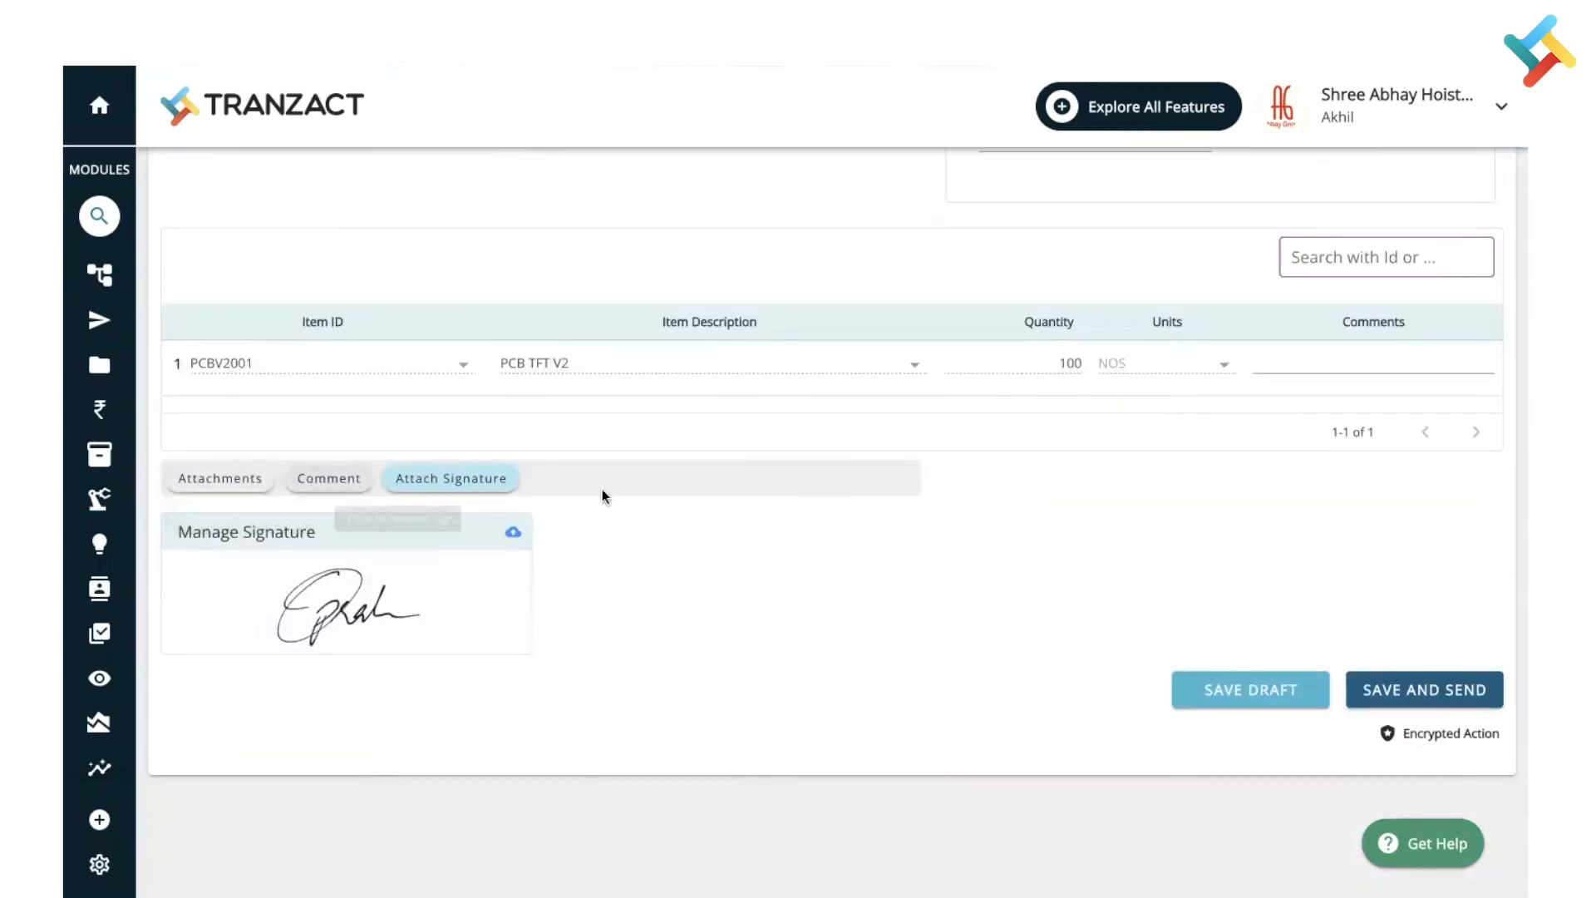
{"action": "left_click", "coordinate": [1461, 700]}
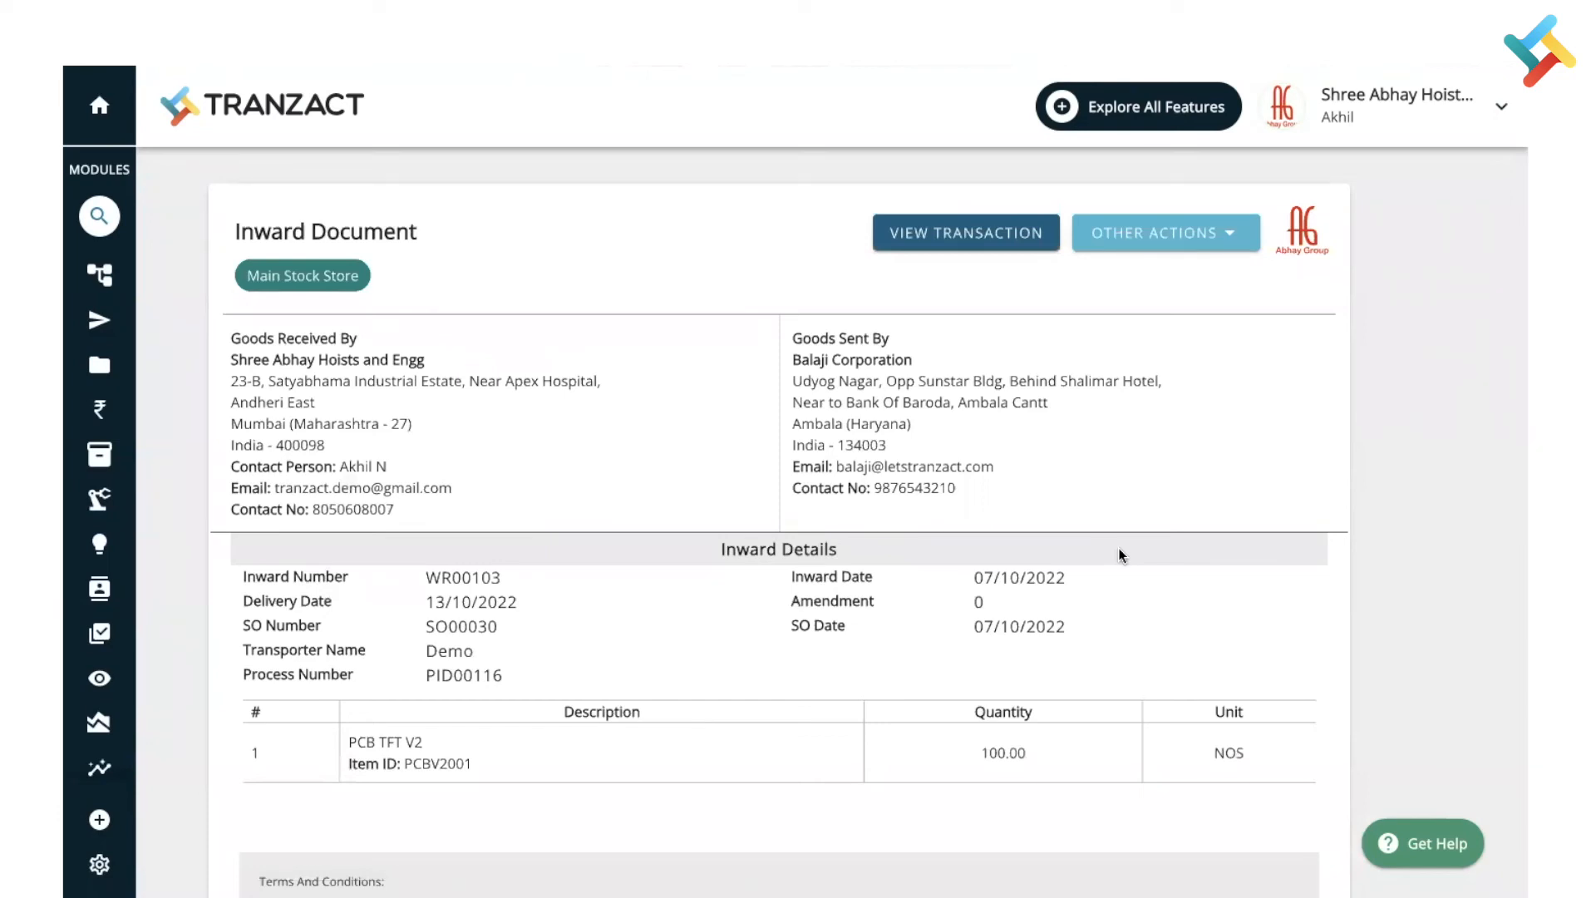
Return to the Test SO transaction and generate a GRN/QIR from its inward document
{"action": "left_click", "coordinate": [1003, 243]}
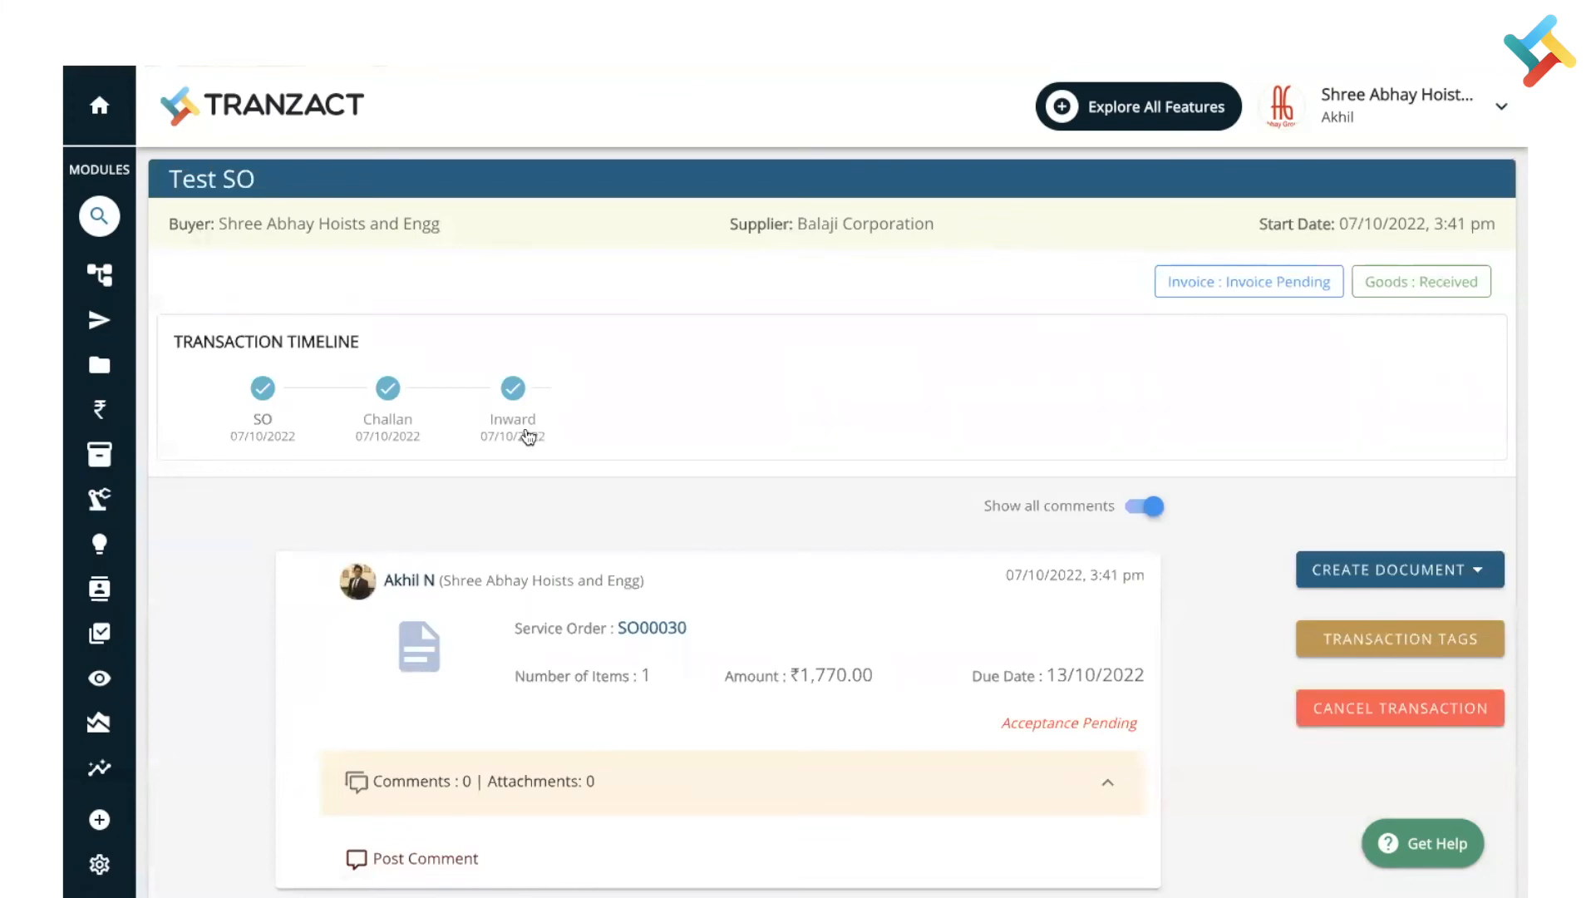
{"action": "scroll", "coordinate": [542, 499], "scroll_direction": "down", "scroll_amount": 4}
{"action": "scroll", "coordinate": [546, 503], "scroll_direction": "down", "scroll_amount": 9}
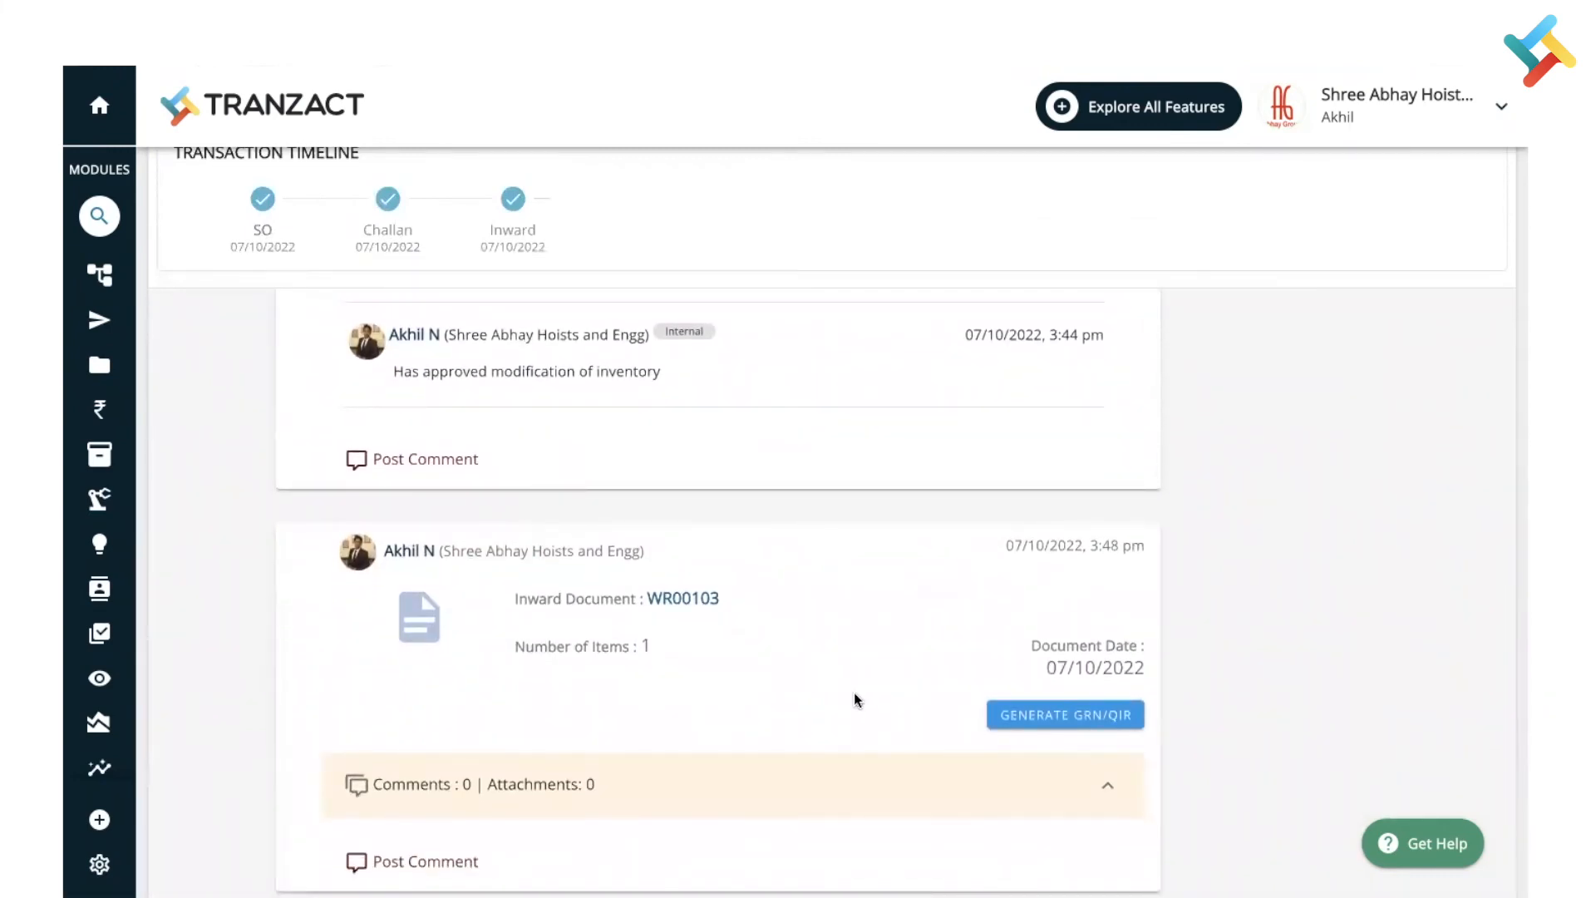
{"action": "left_click", "coordinate": [1067, 729]}
{"action": "scroll", "coordinate": [945, 314], "scroll_direction": "down", "scroll_amount": 2}
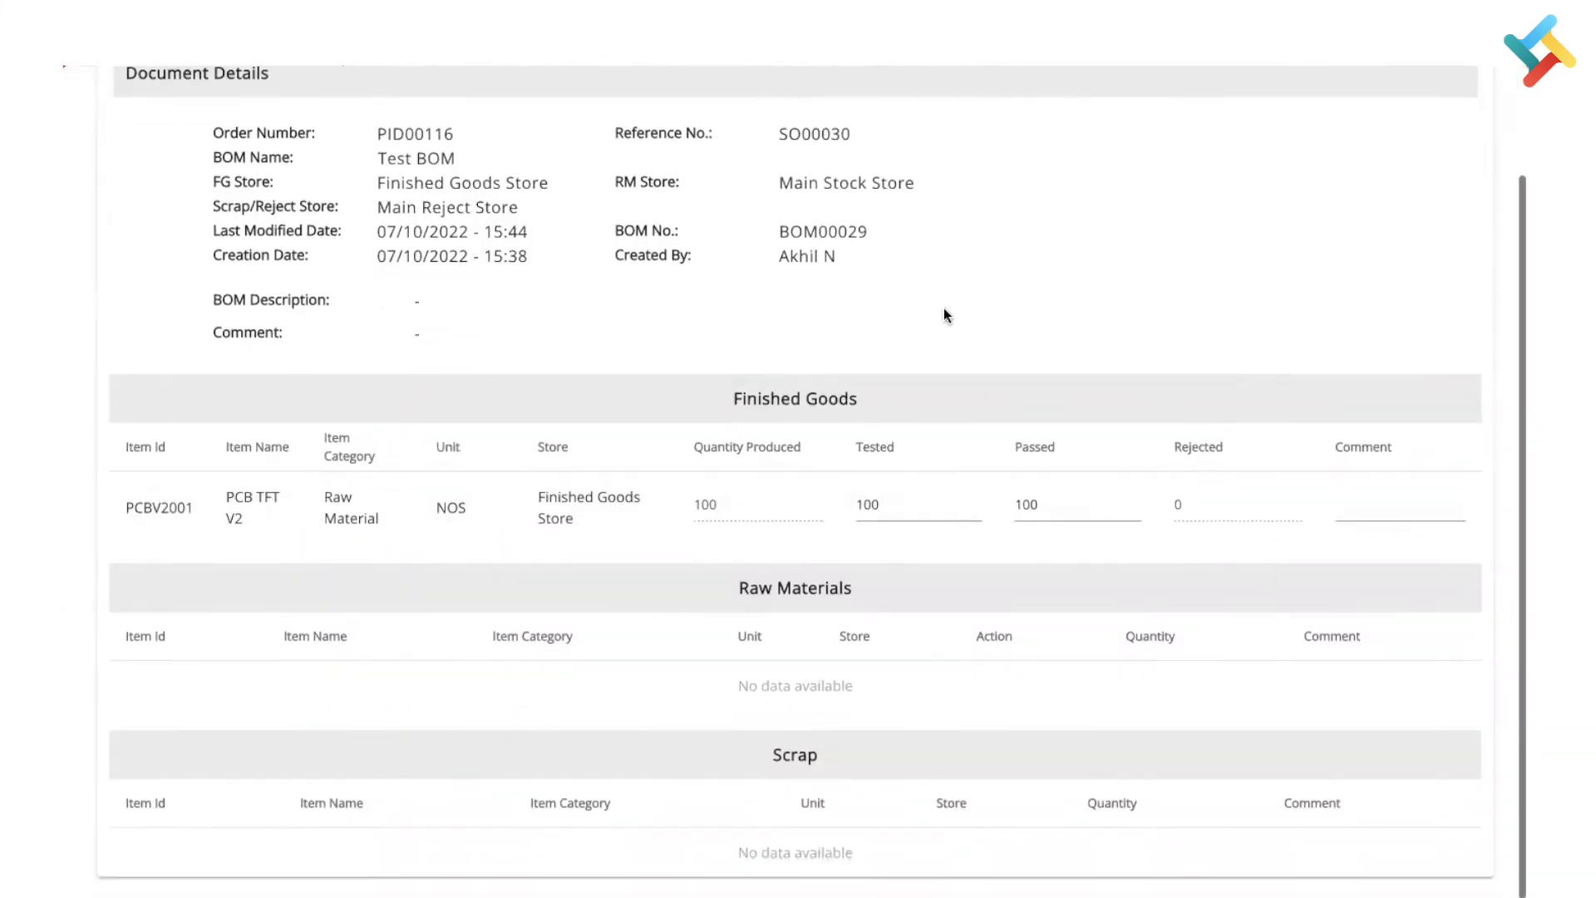
Set the passed quantity of PCB TFT V2 to 90 in the GRN/QIR finished goods section
{"action": "left_click", "coordinate": [1061, 509]}
{"action": "key", "text": "BackSpace"}
{"action": "key", "text": "BackSpace"}
{"action": "key", "text": "BackSpace"}
{"action": "type", "text": "90"}
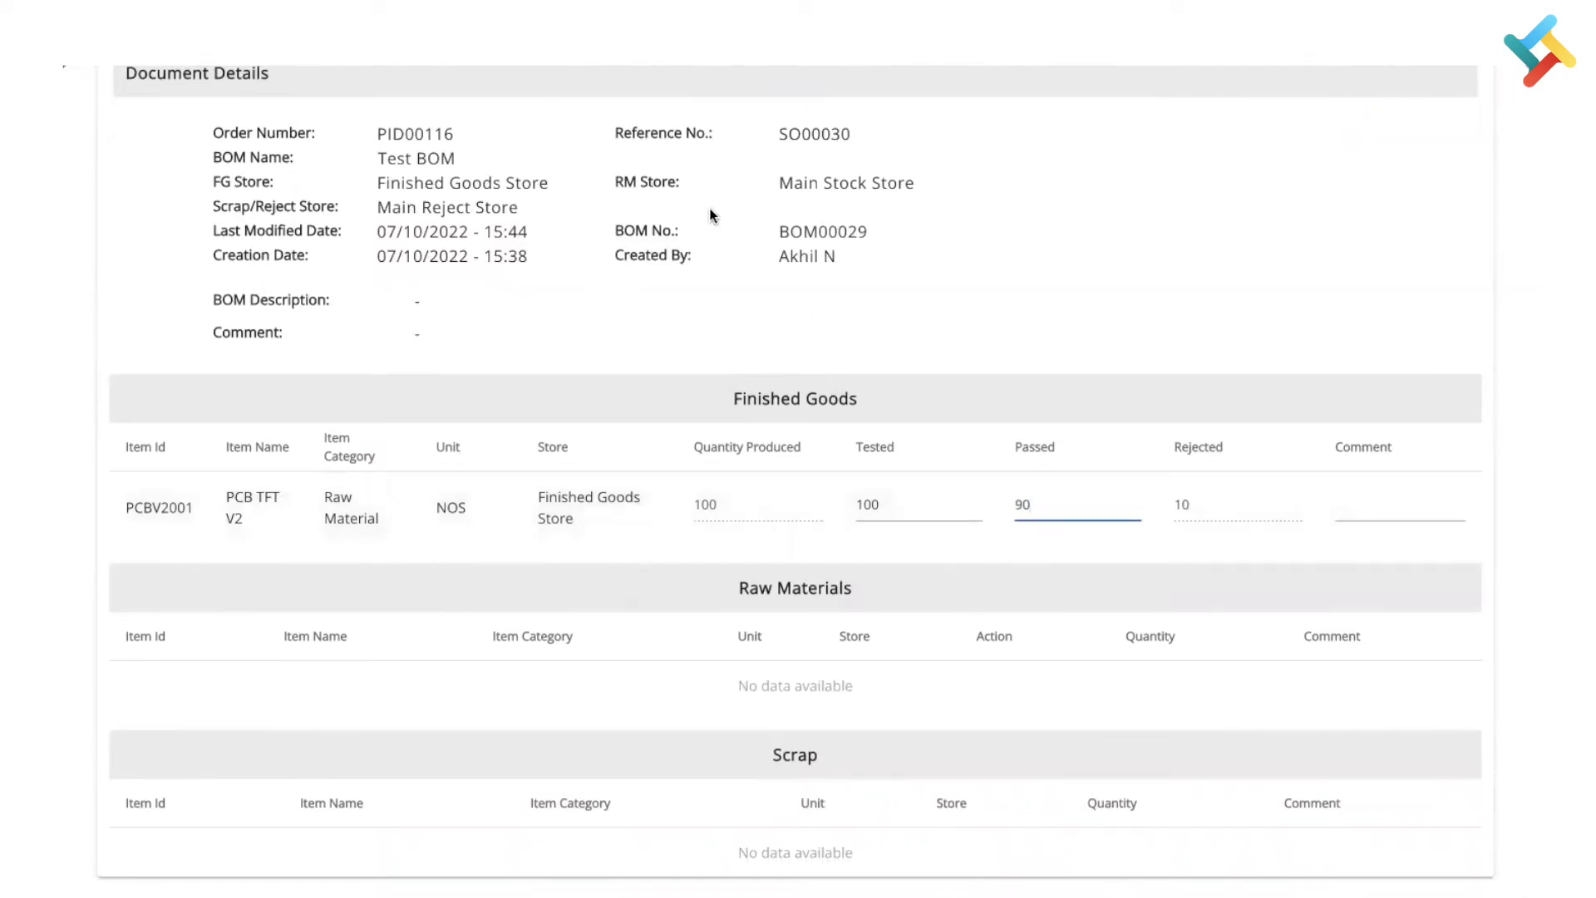
Check the finished goods store and scrap/reject store, then proceed to the Goods Received Note / Quality Report form
{"action": "left_click_drag", "start_coordinate": [358, 188], "coordinate": [566, 196]}
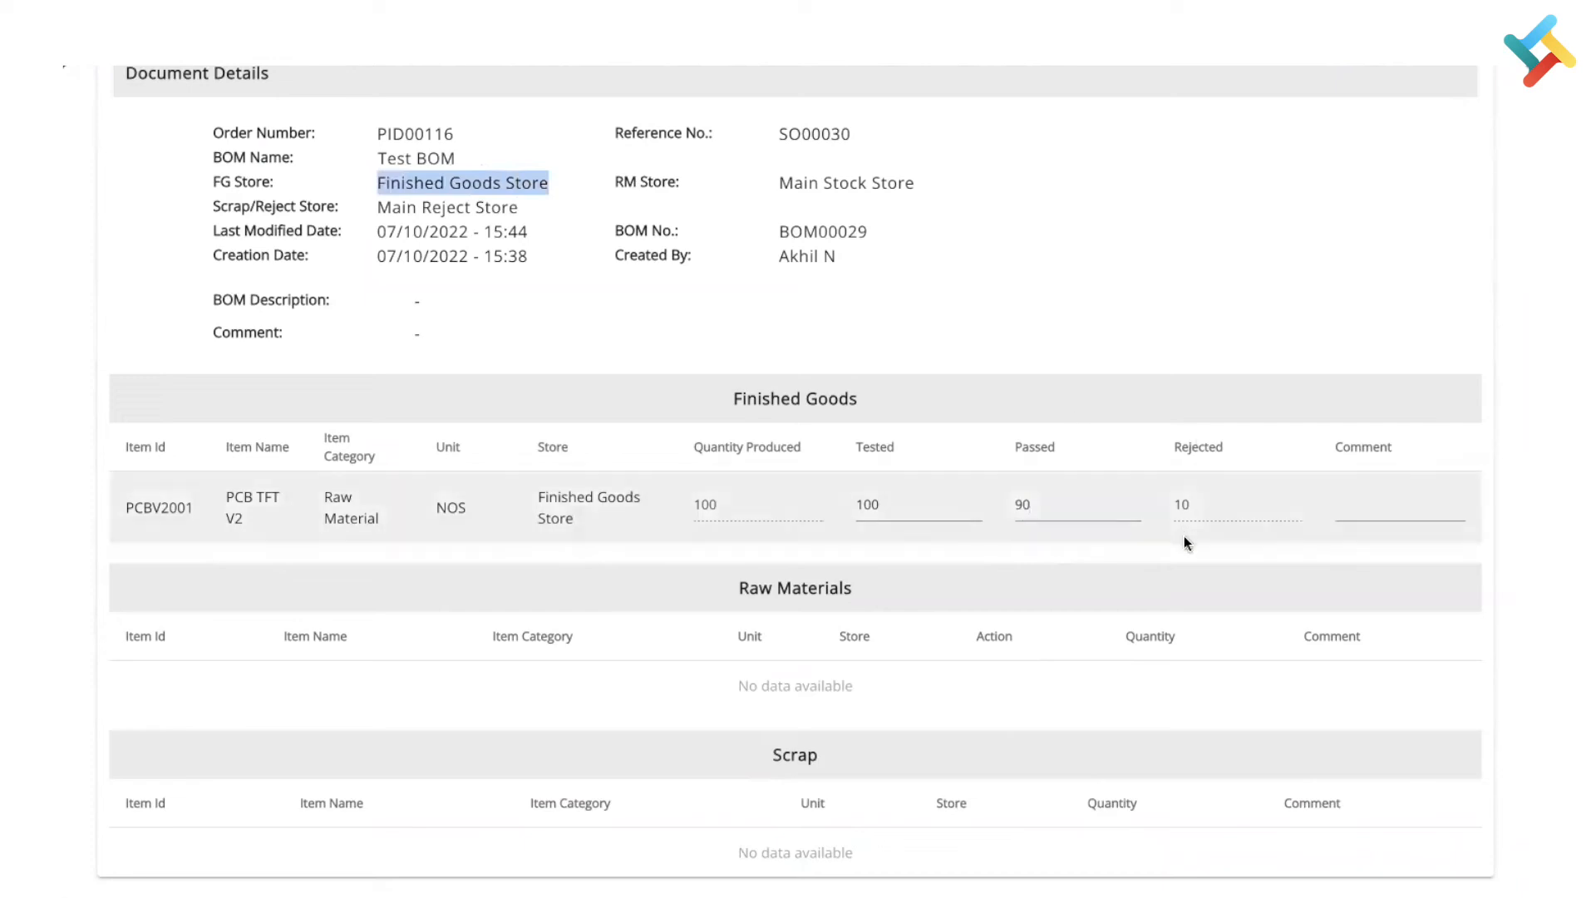
{"action": "left_click", "coordinate": [379, 206]}
{"action": "left_click_drag", "start_coordinate": [379, 207], "coordinate": [536, 215]}
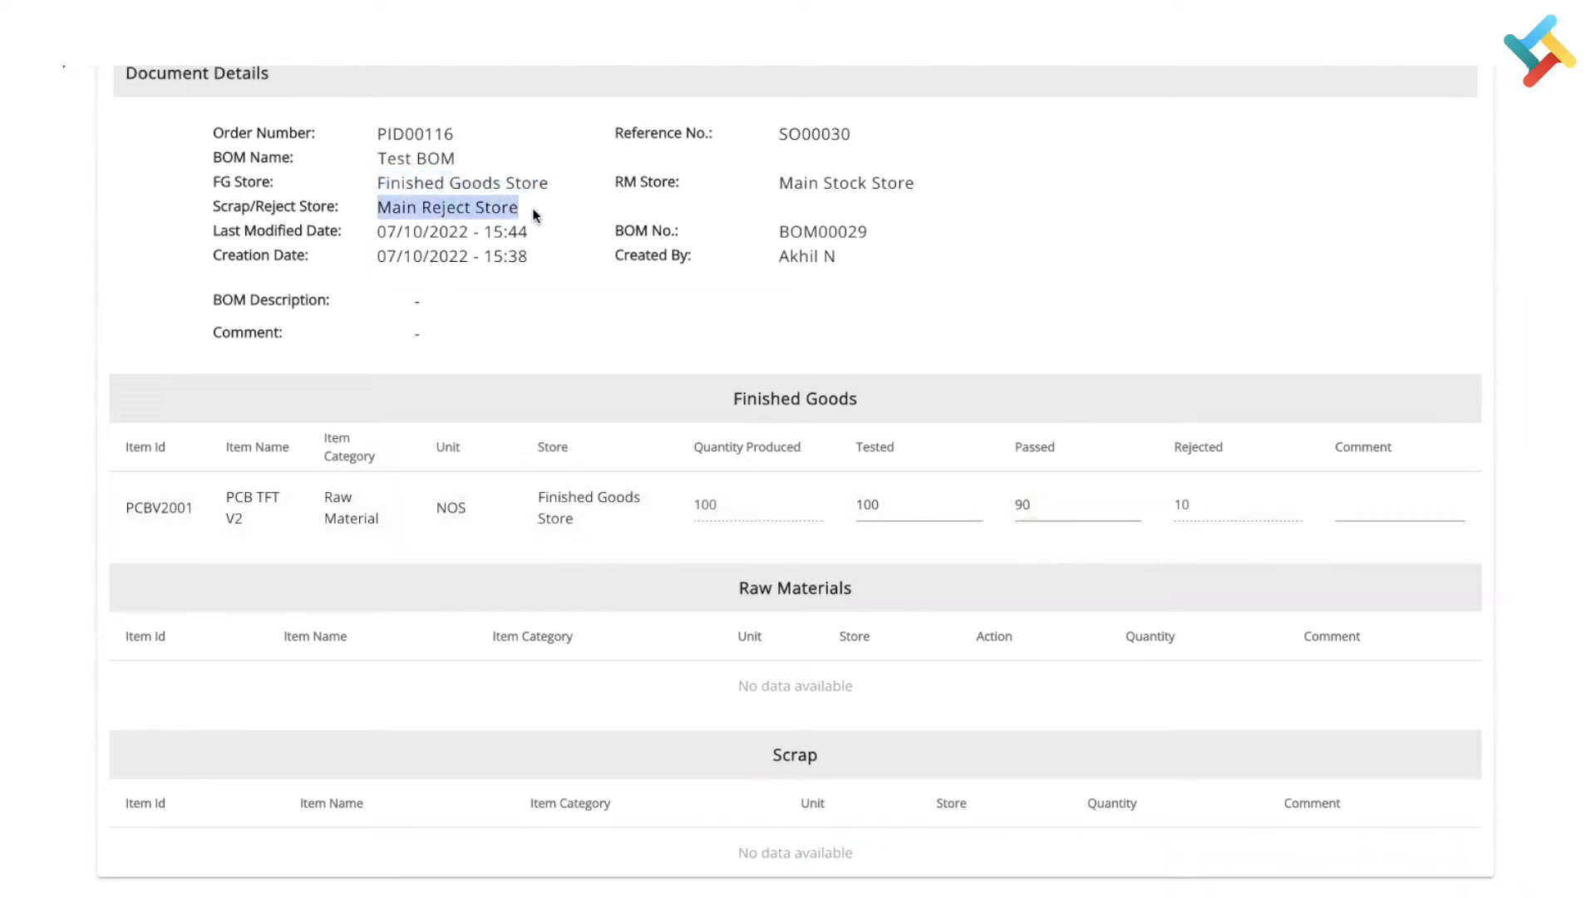
{"action": "scroll", "coordinate": [639, 438], "scroll_direction": "up", "scroll_amount": 1}
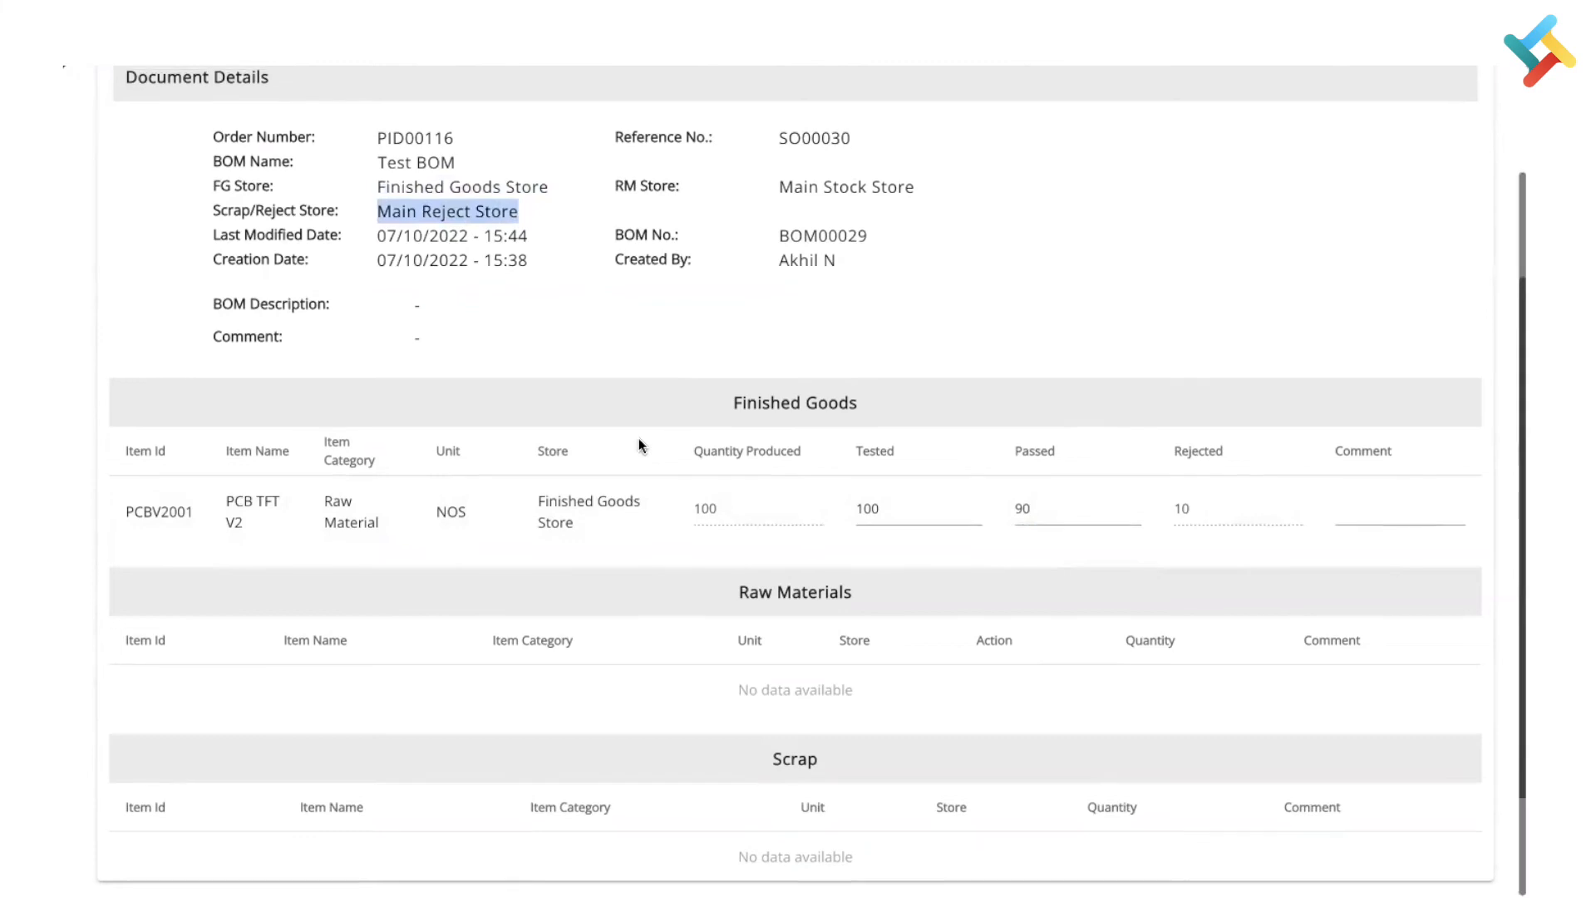
{"action": "scroll", "coordinate": [638, 437], "scroll_direction": "up", "scroll_amount": 1}
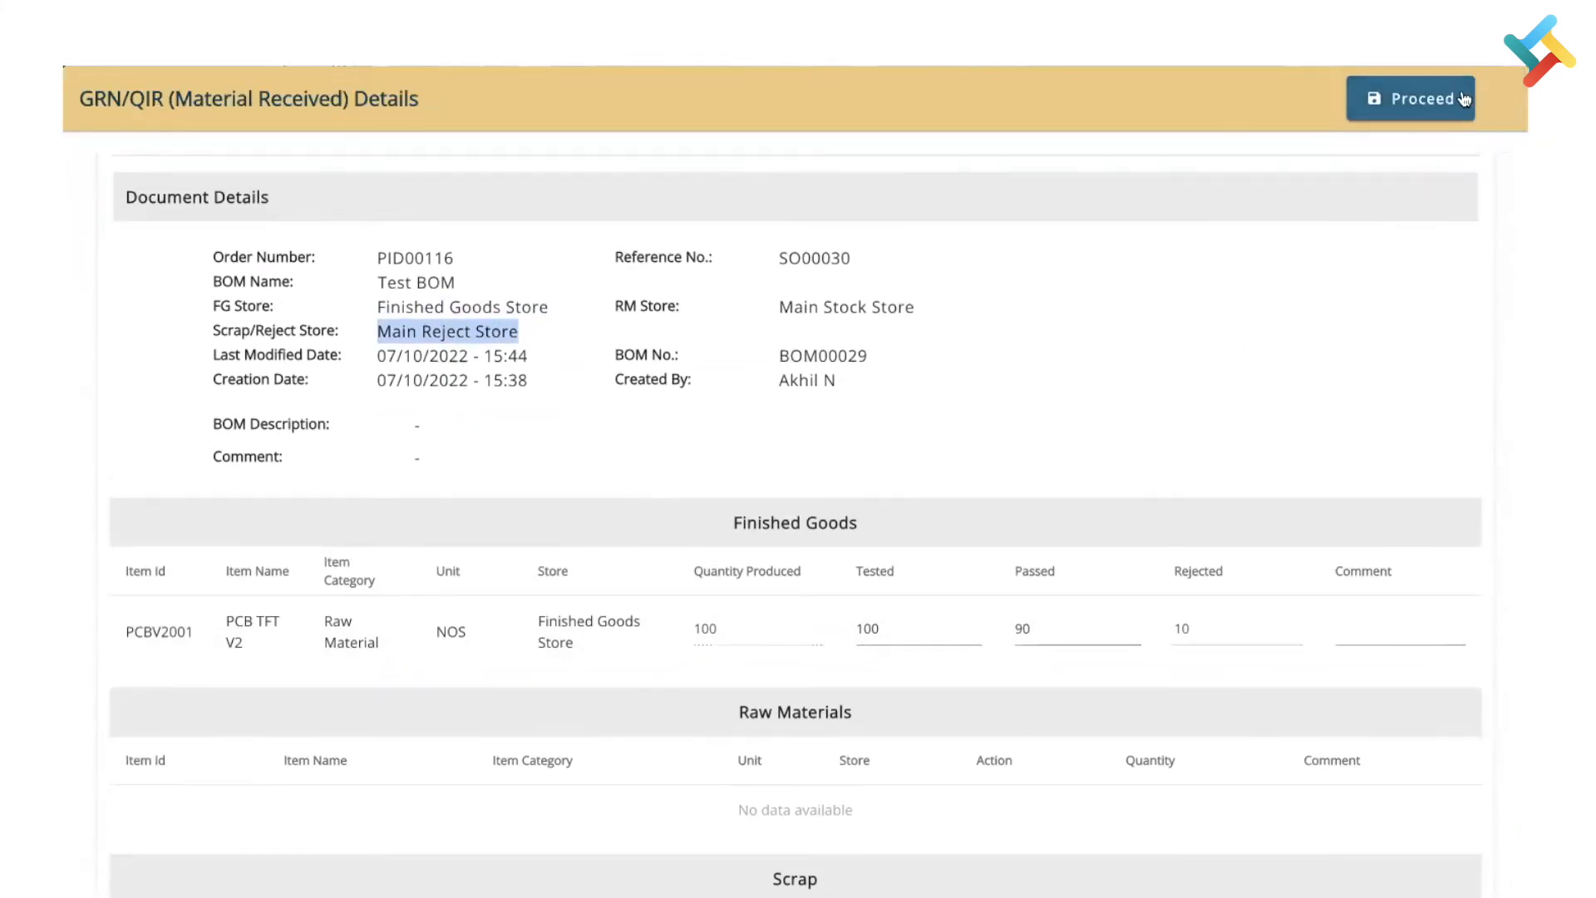
{"action": "left_click", "coordinate": [1460, 97]}
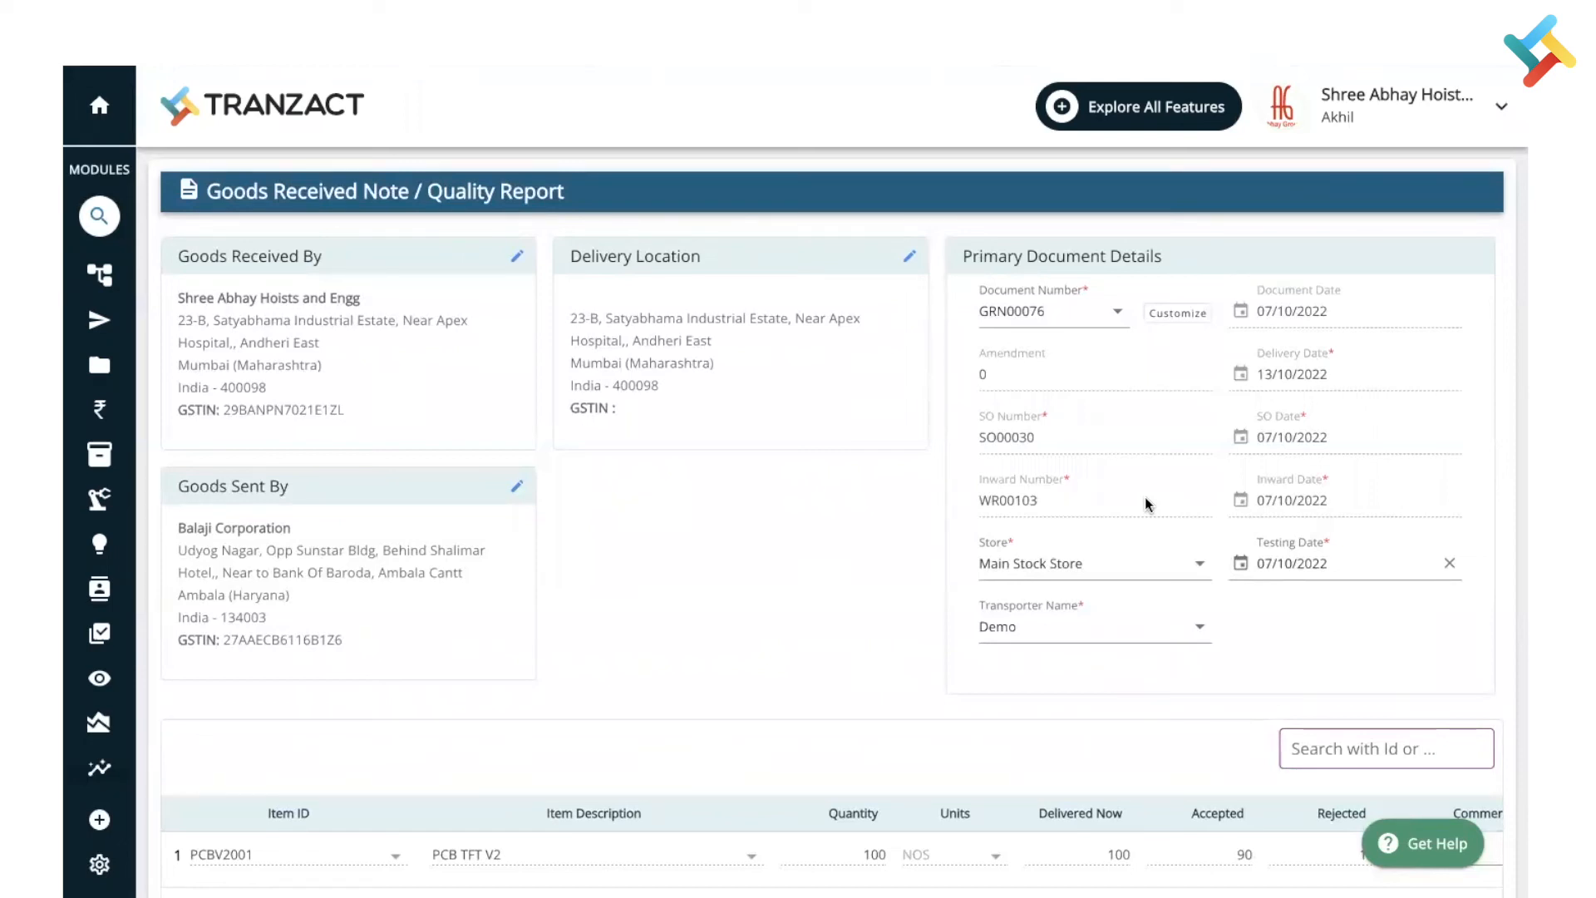
Review the goods received note's item quantities, show its file attachments area, and save and send the note
{"action": "scroll", "coordinate": [1144, 496], "scroll_direction": "down", "scroll_amount": 4}
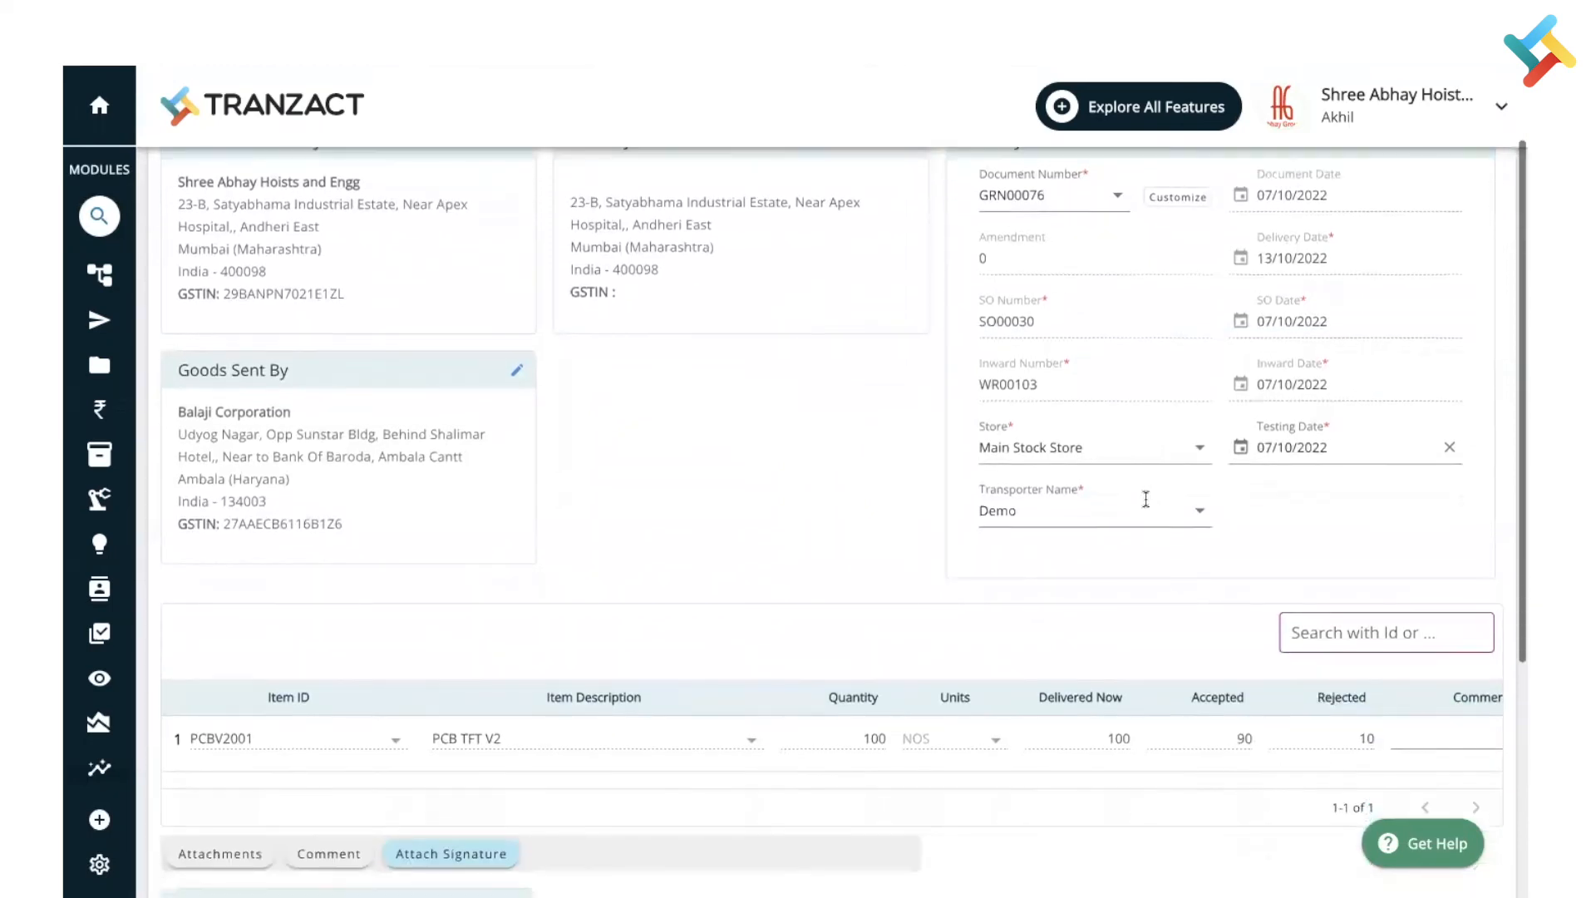
{"action": "scroll", "coordinate": [1089, 590], "scroll_direction": "down", "scroll_amount": 1}
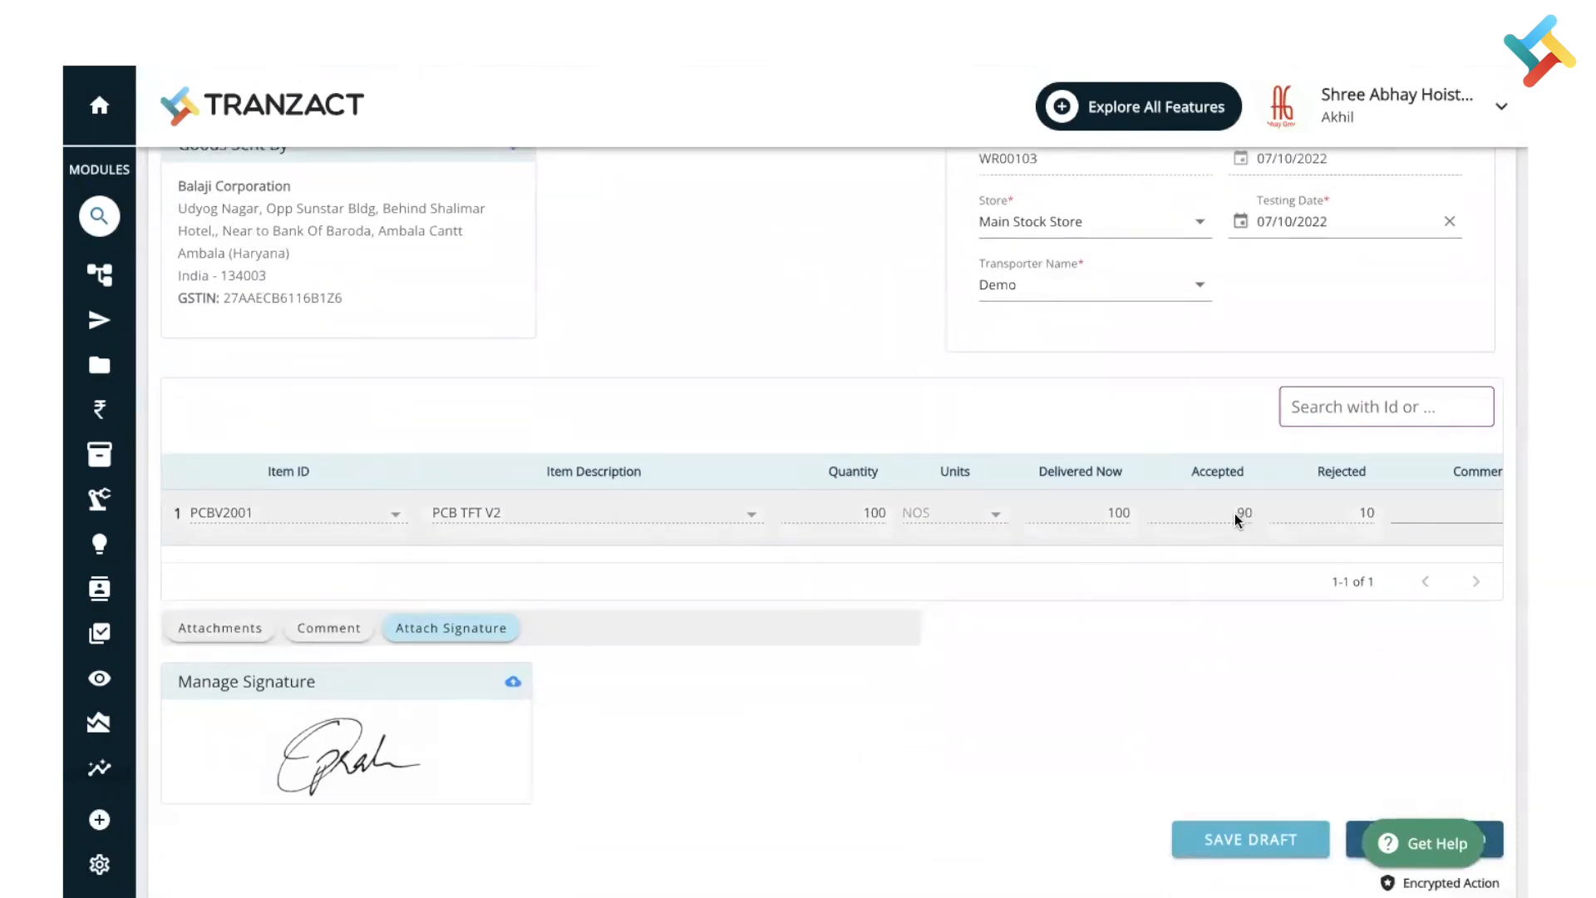
{"action": "left_click", "coordinate": [1473, 505]}
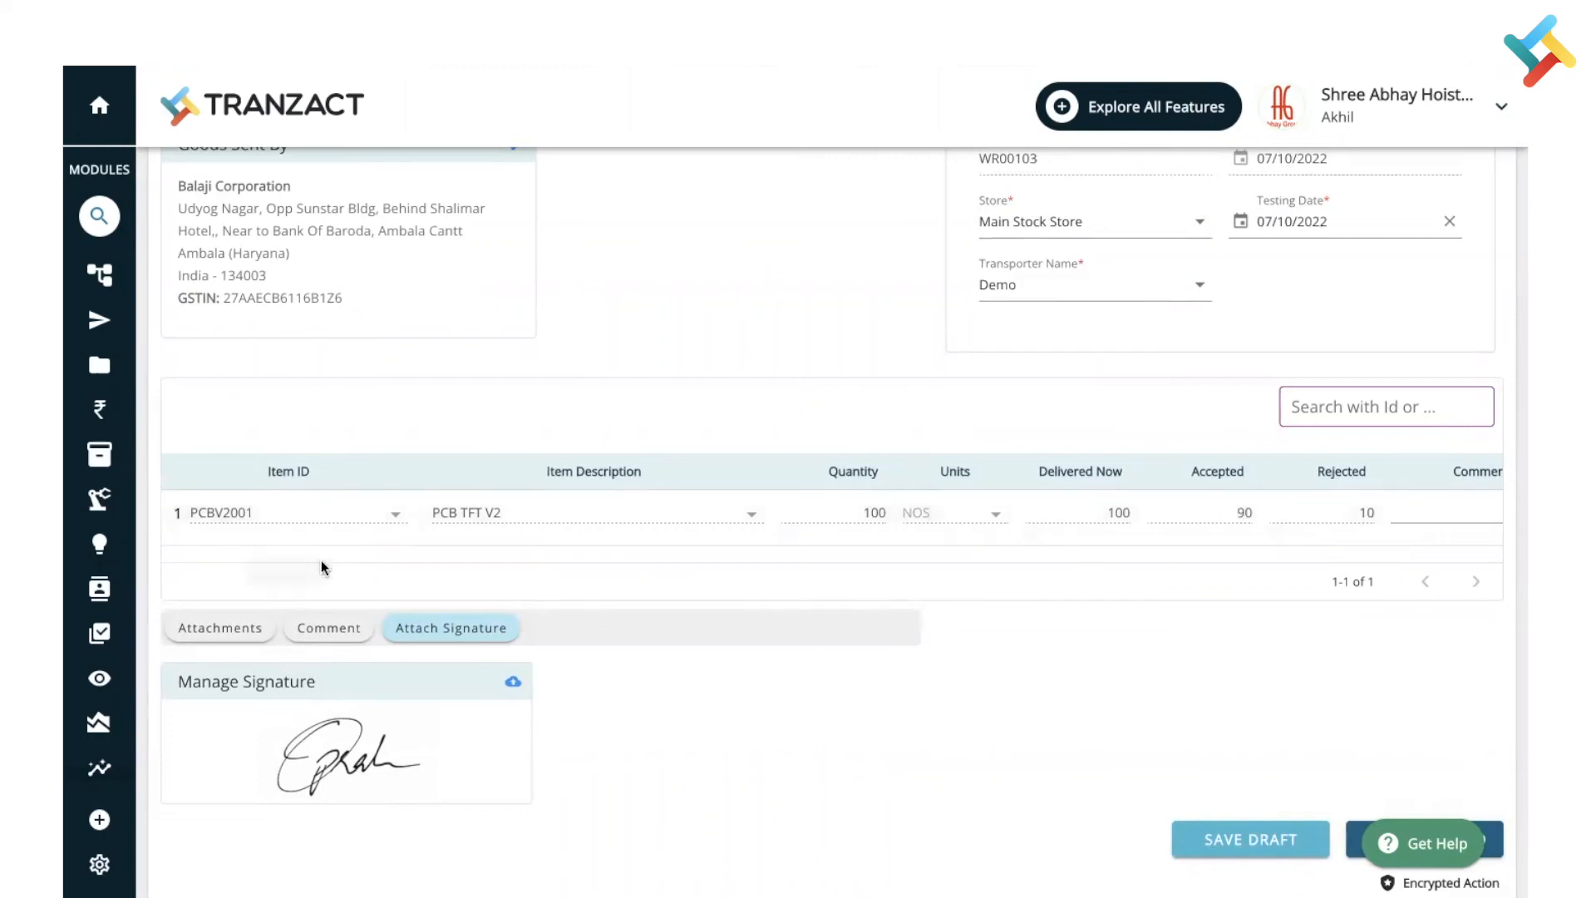
{"action": "left_click", "coordinate": [260, 630]}
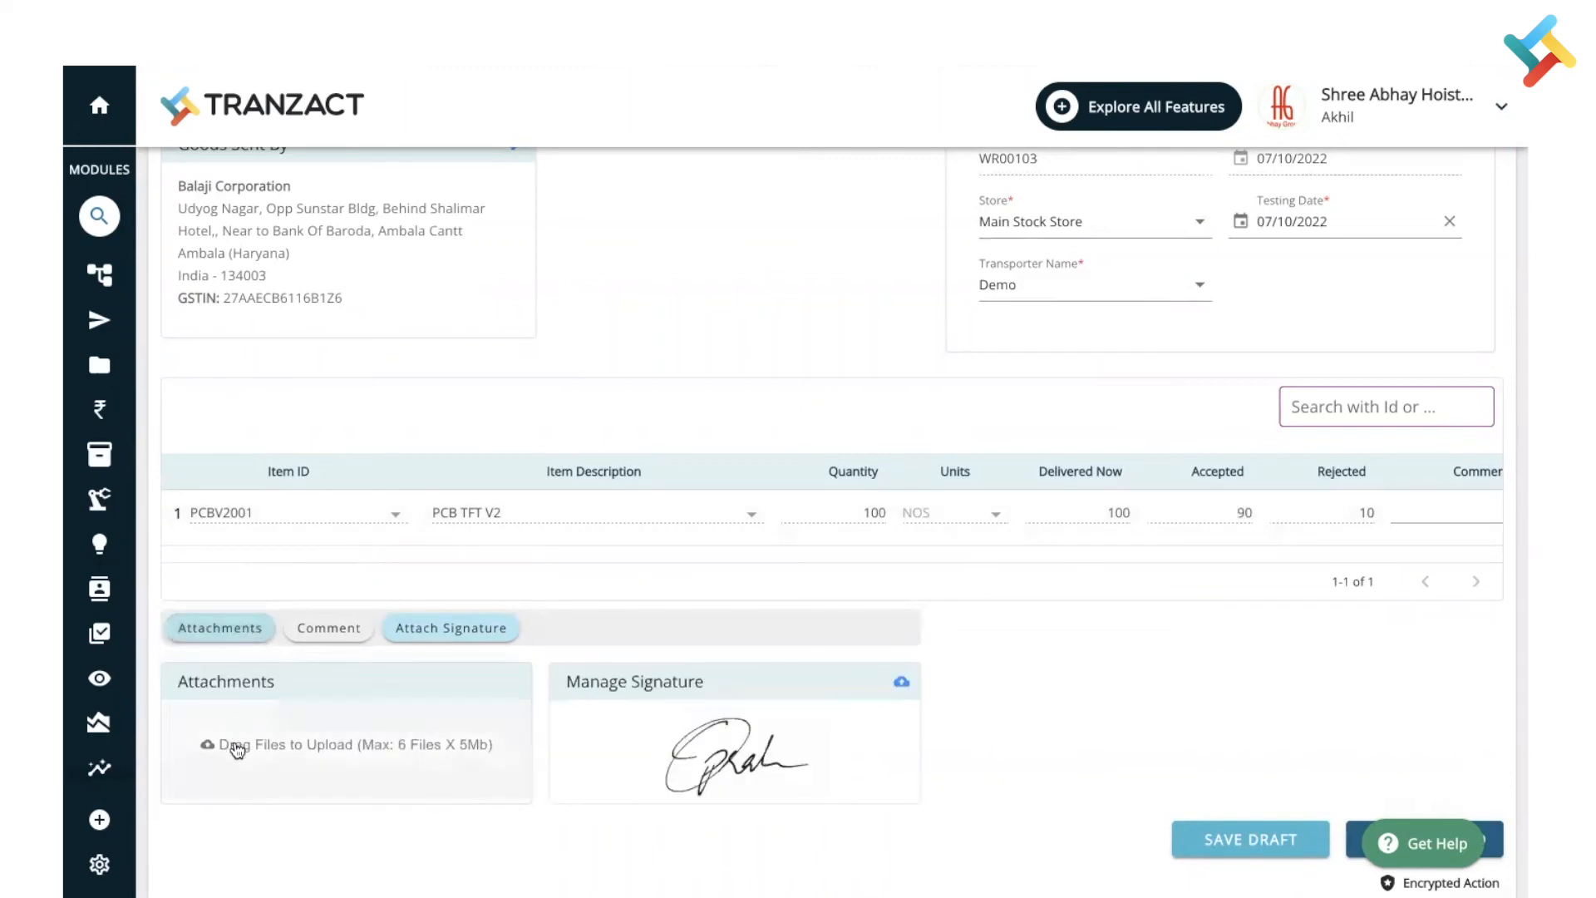
{"action": "scroll", "coordinate": [241, 732], "scroll_direction": "down", "scroll_amount": 2}
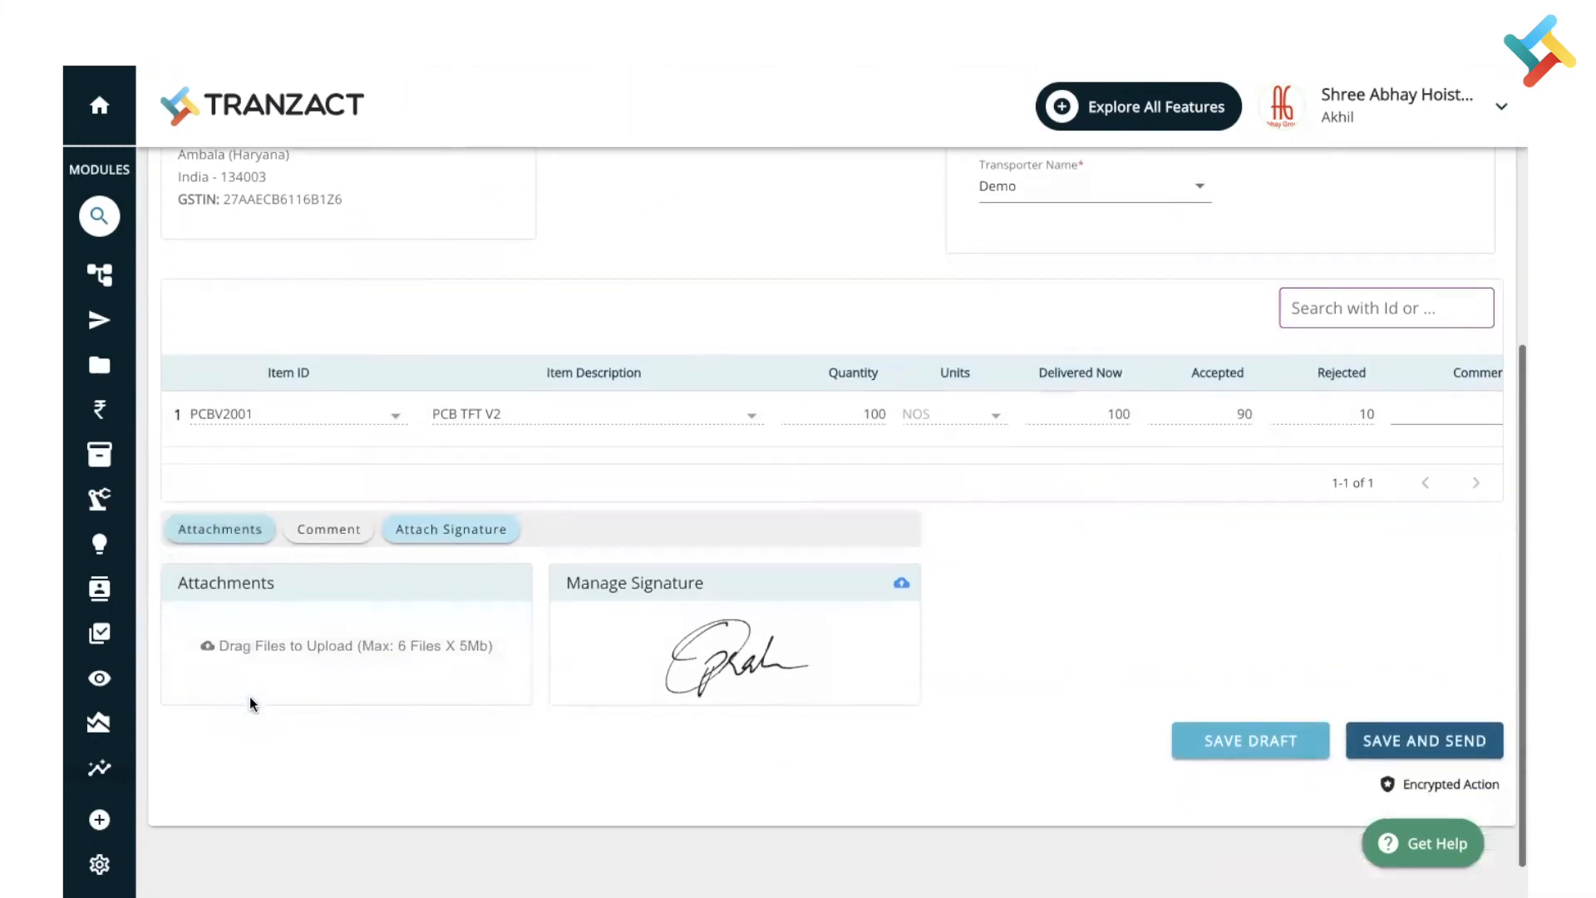
{"action": "left_click", "coordinate": [1403, 740]}
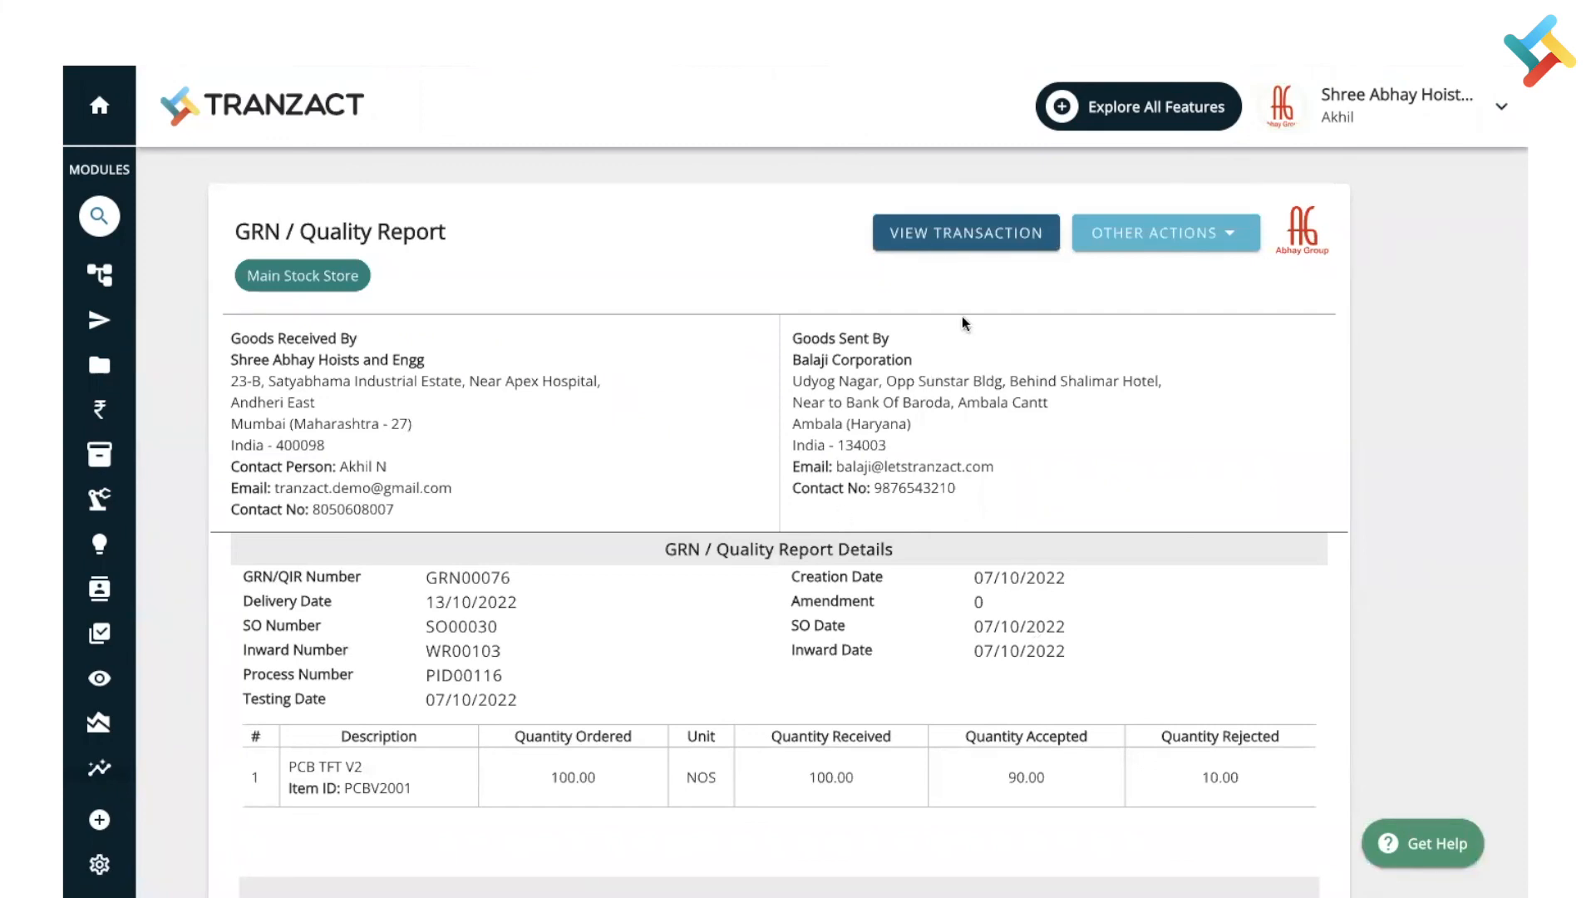
Return to the Test SO transaction and start a tax invoice
{"action": "left_click", "coordinate": [965, 243]}
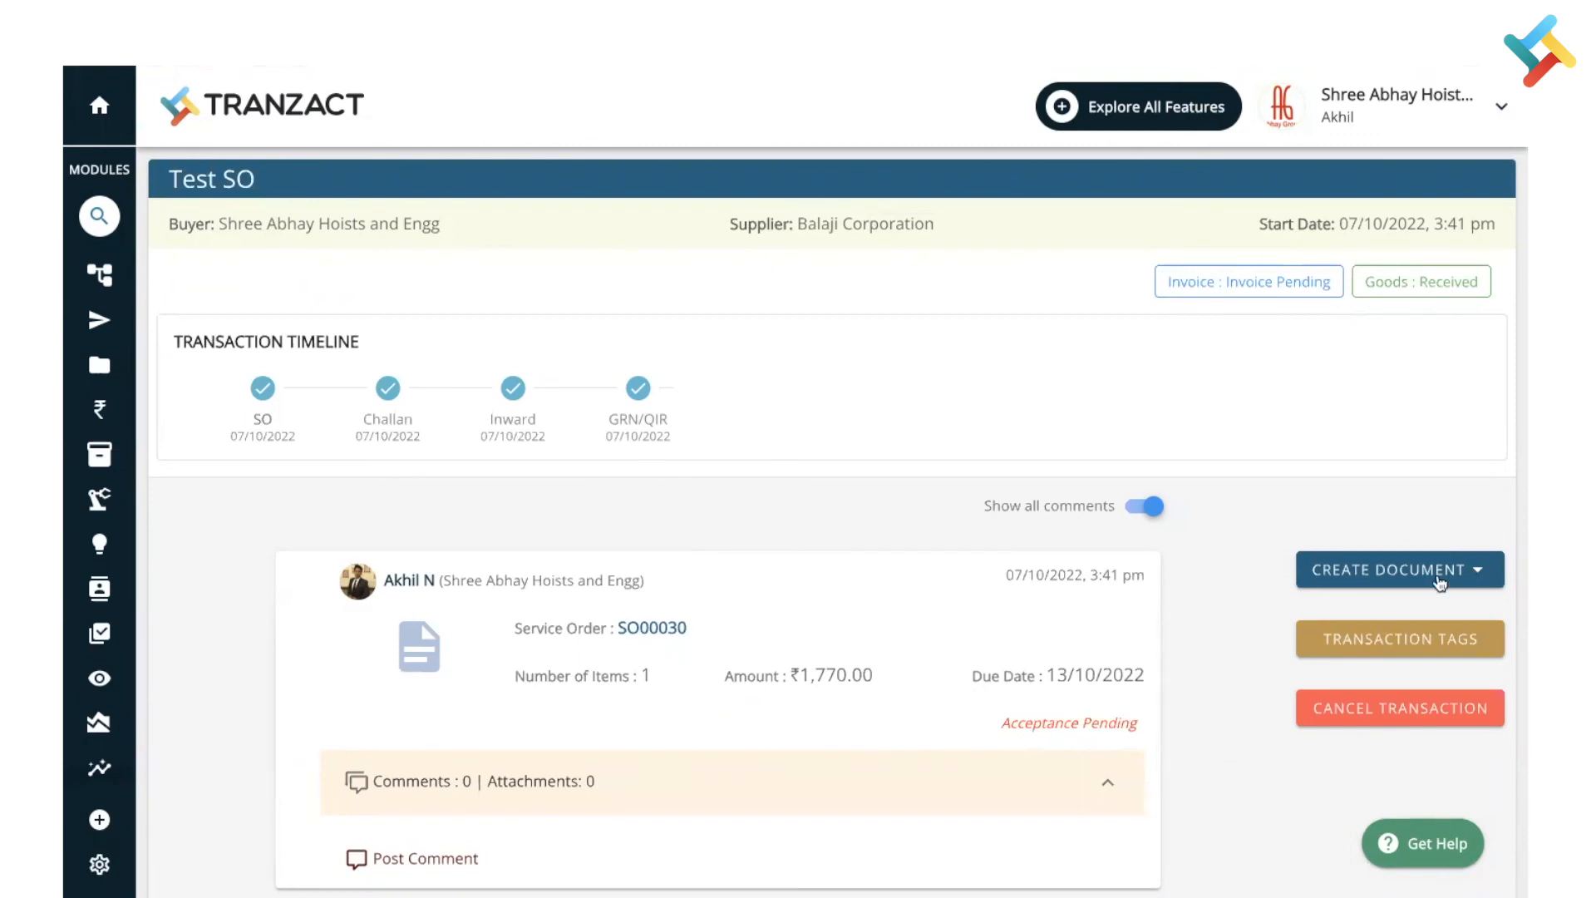
{"action": "left_click", "coordinate": [1435, 585]}
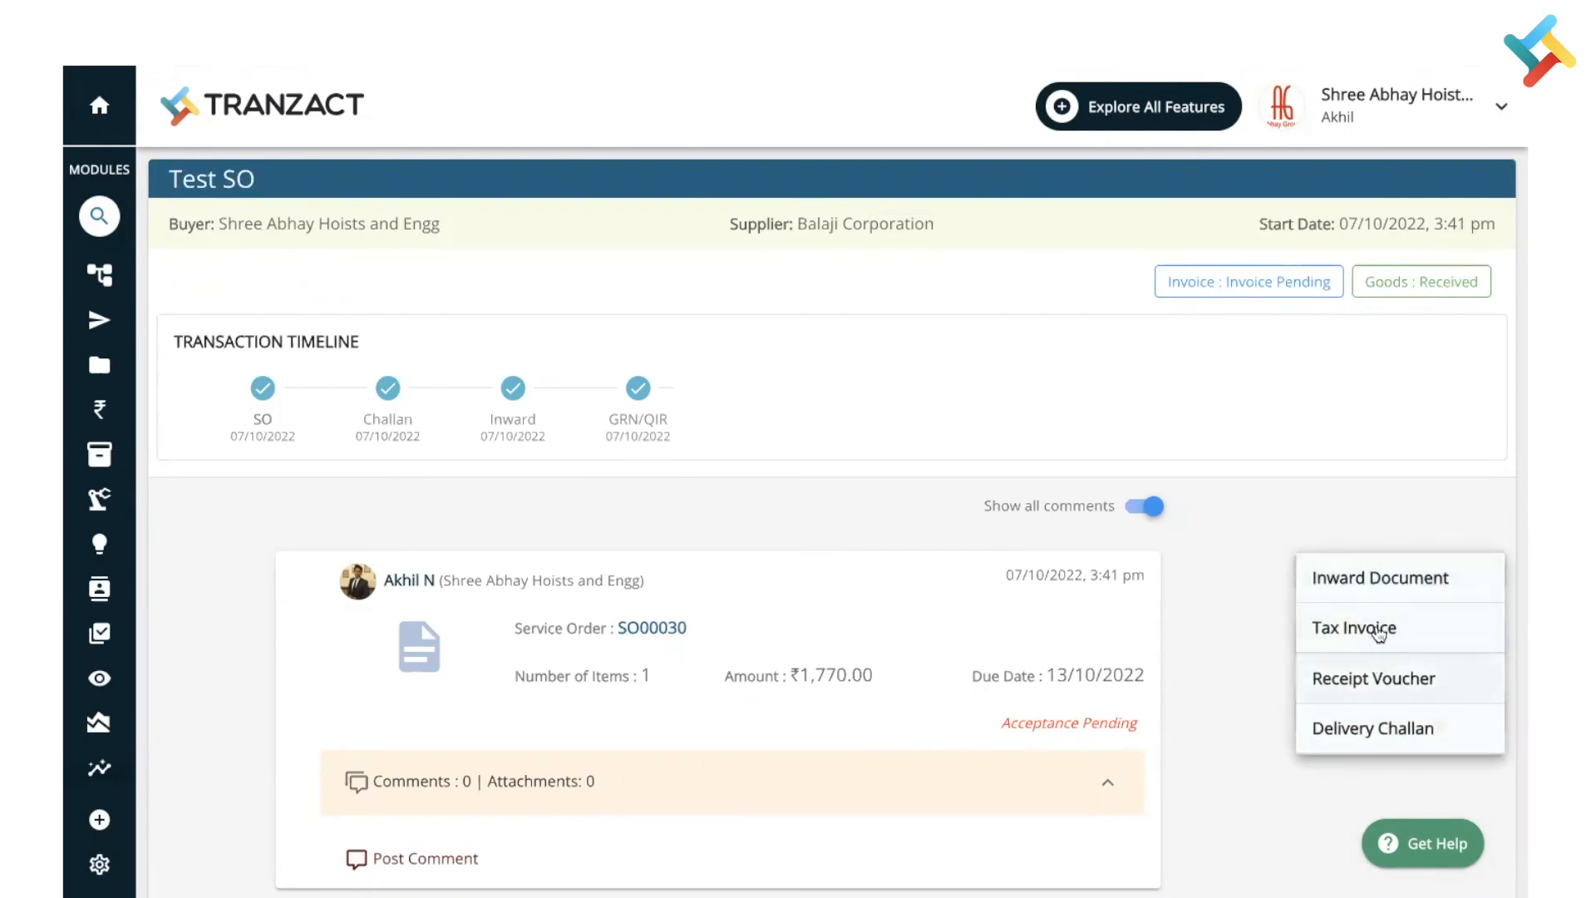
{"action": "left_click", "coordinate": [1377, 630]}
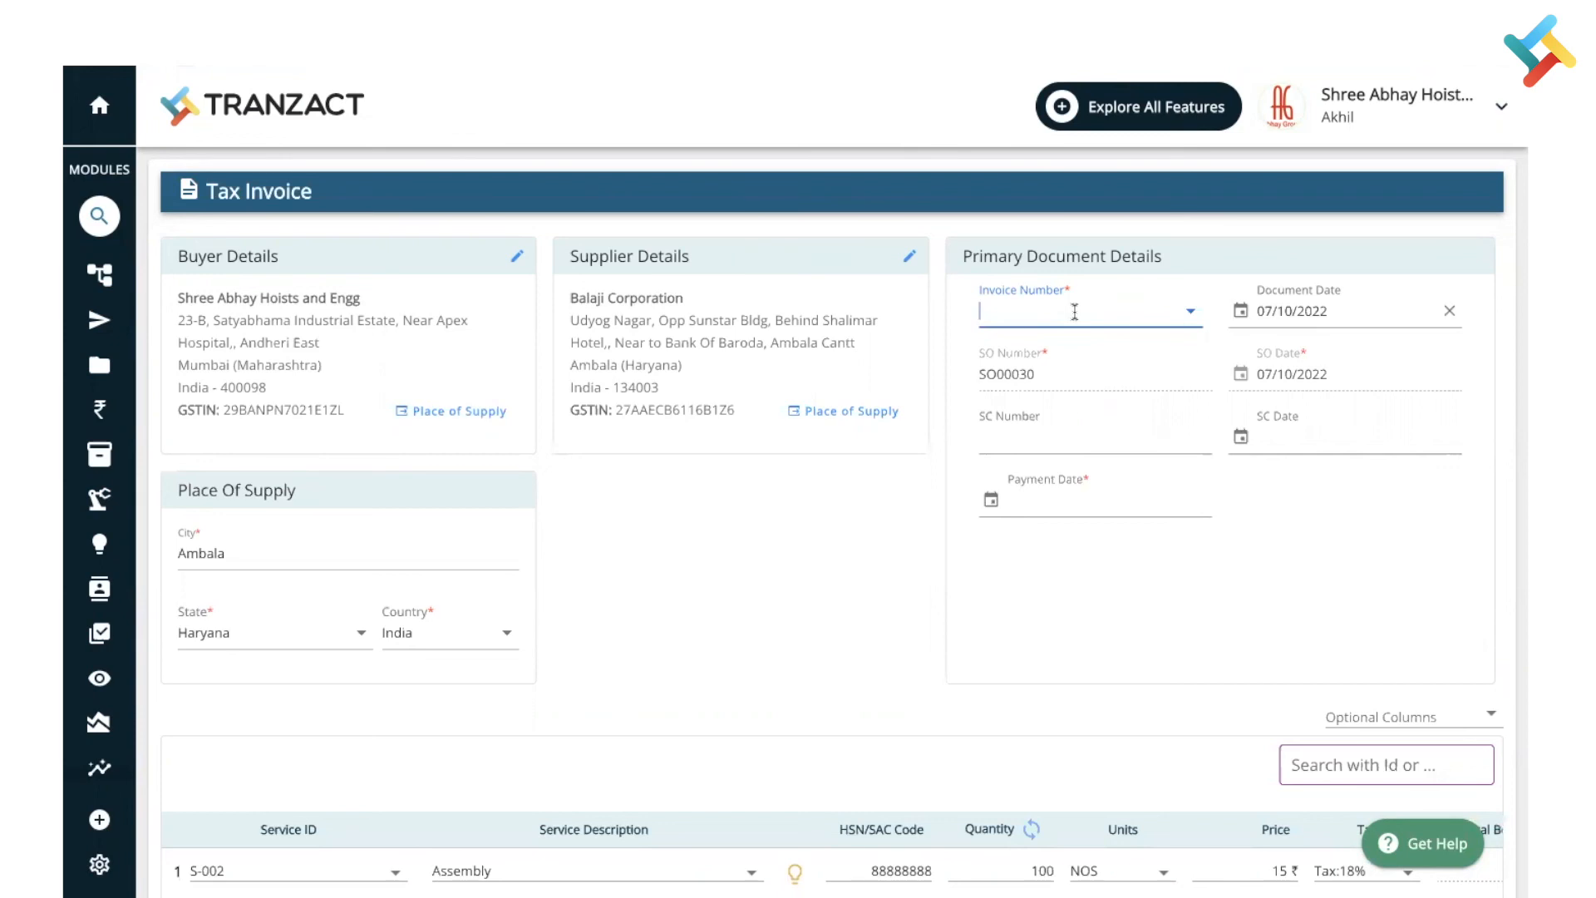
Enter SER123 as the tax invoice number and set the payment date to 07/10/2022
{"action": "type", "text": "SER123"}
{"action": "scroll", "coordinate": [1172, 379], "scroll_direction": "down", "scroll_amount": 2}
{"action": "left_click", "coordinate": [1089, 378]}
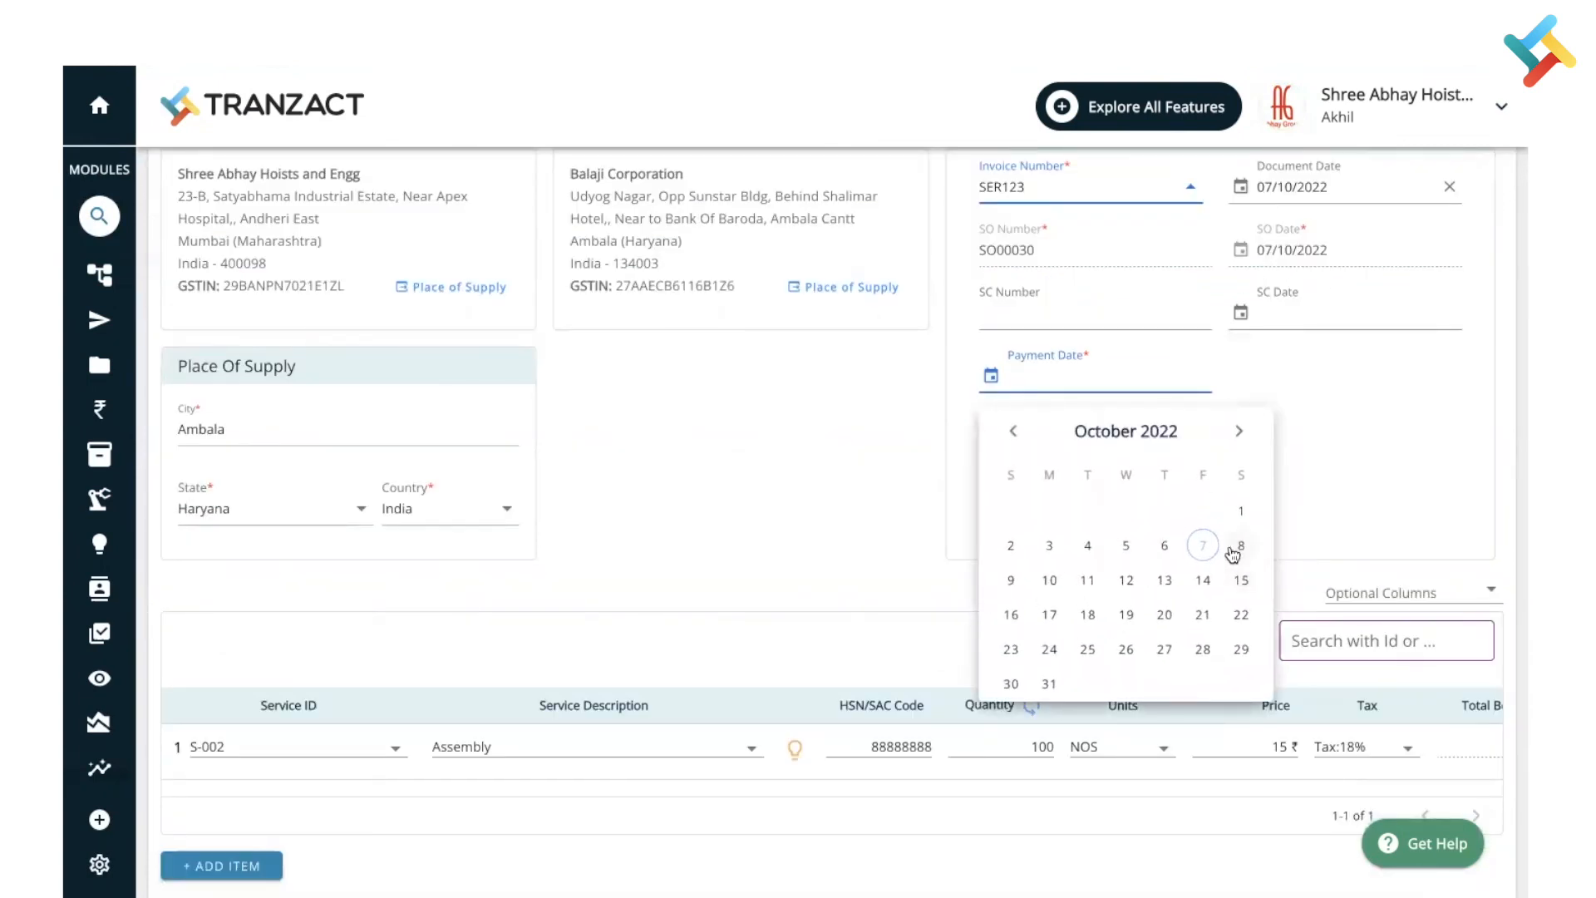
{"action": "left_click", "coordinate": [1202, 546]}
{"action": "scroll", "coordinate": [1059, 608], "scroll_direction": "down", "scroll_amount": 3}
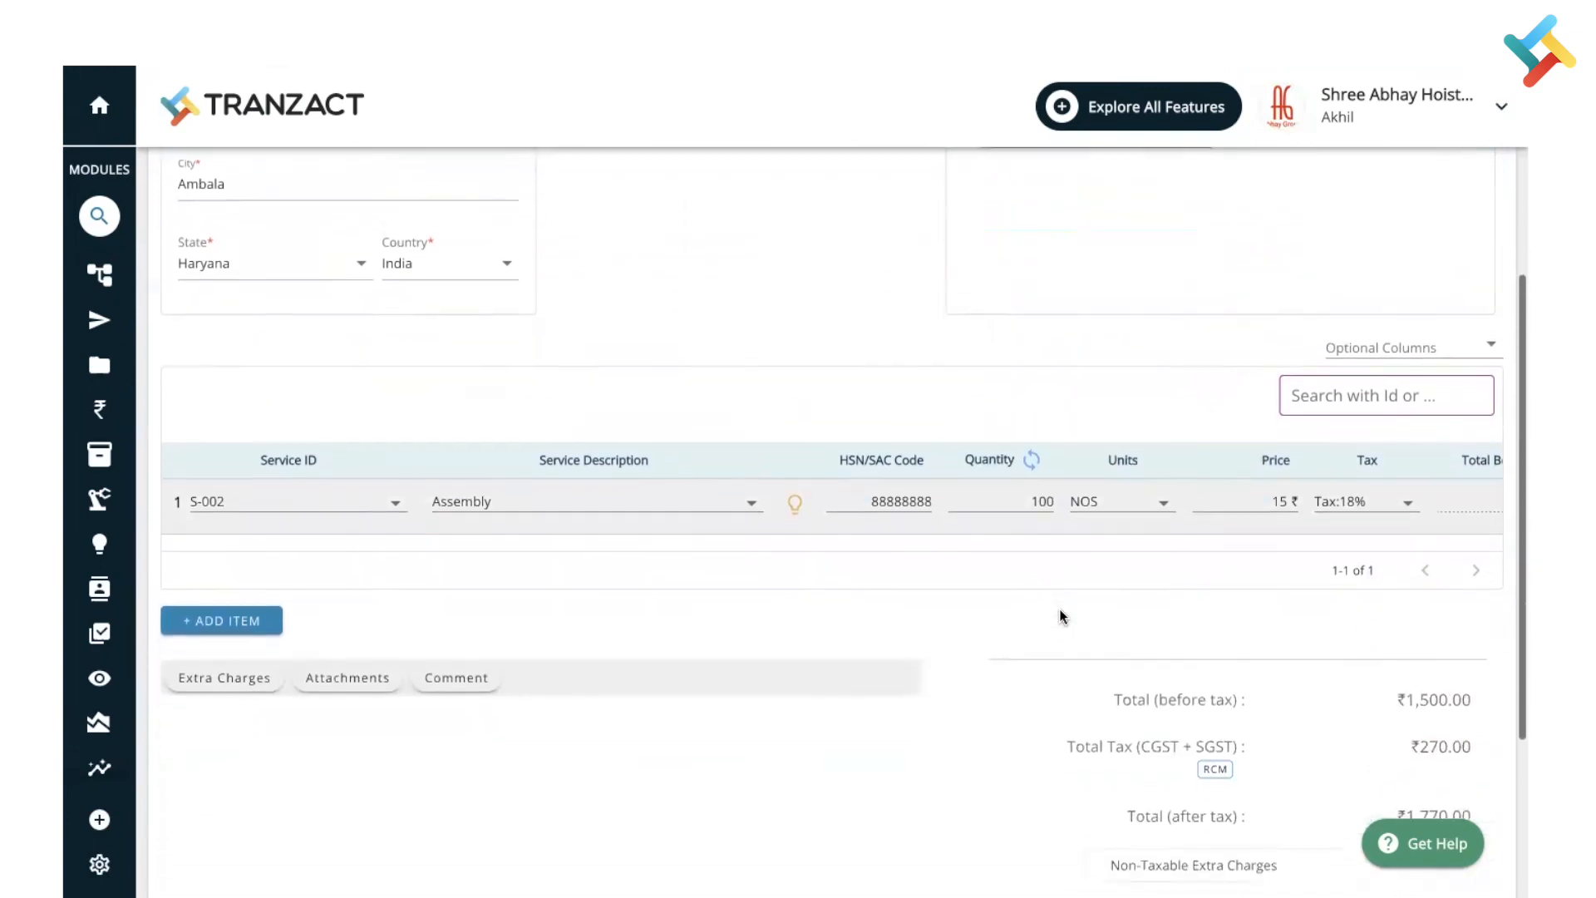
Review the tax invoice's service line and totals, then save and send the invoice and confirm its creation
{"action": "scroll", "coordinate": [1059, 608], "scroll_direction": "down", "scroll_amount": 1}
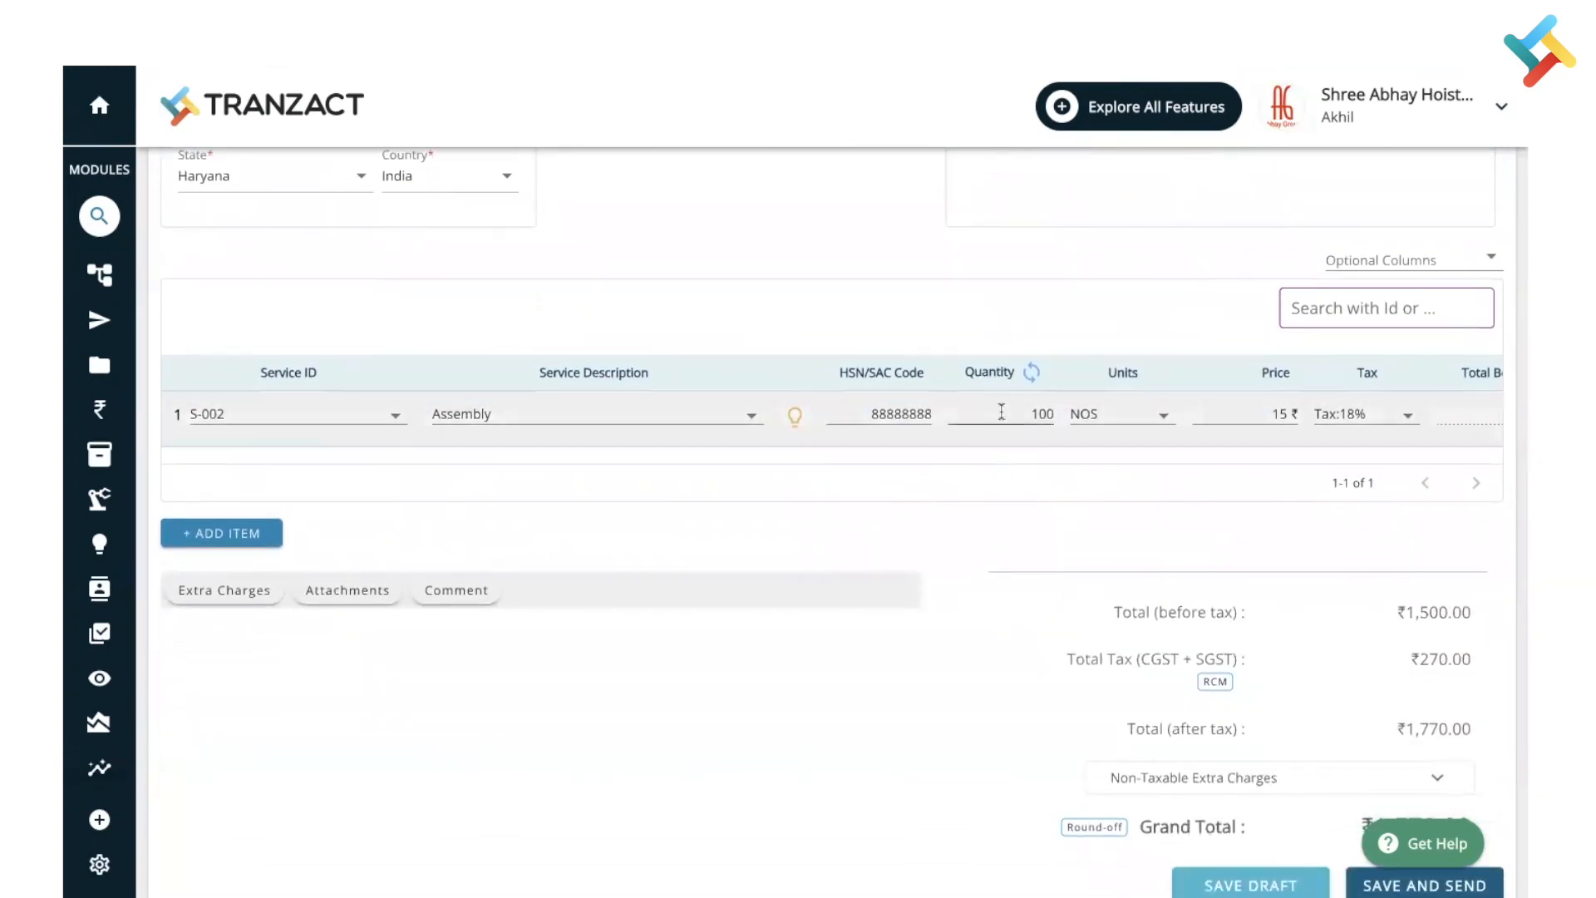
{"action": "scroll", "coordinate": [1021, 485], "scroll_direction": "down", "scroll_amount": 1}
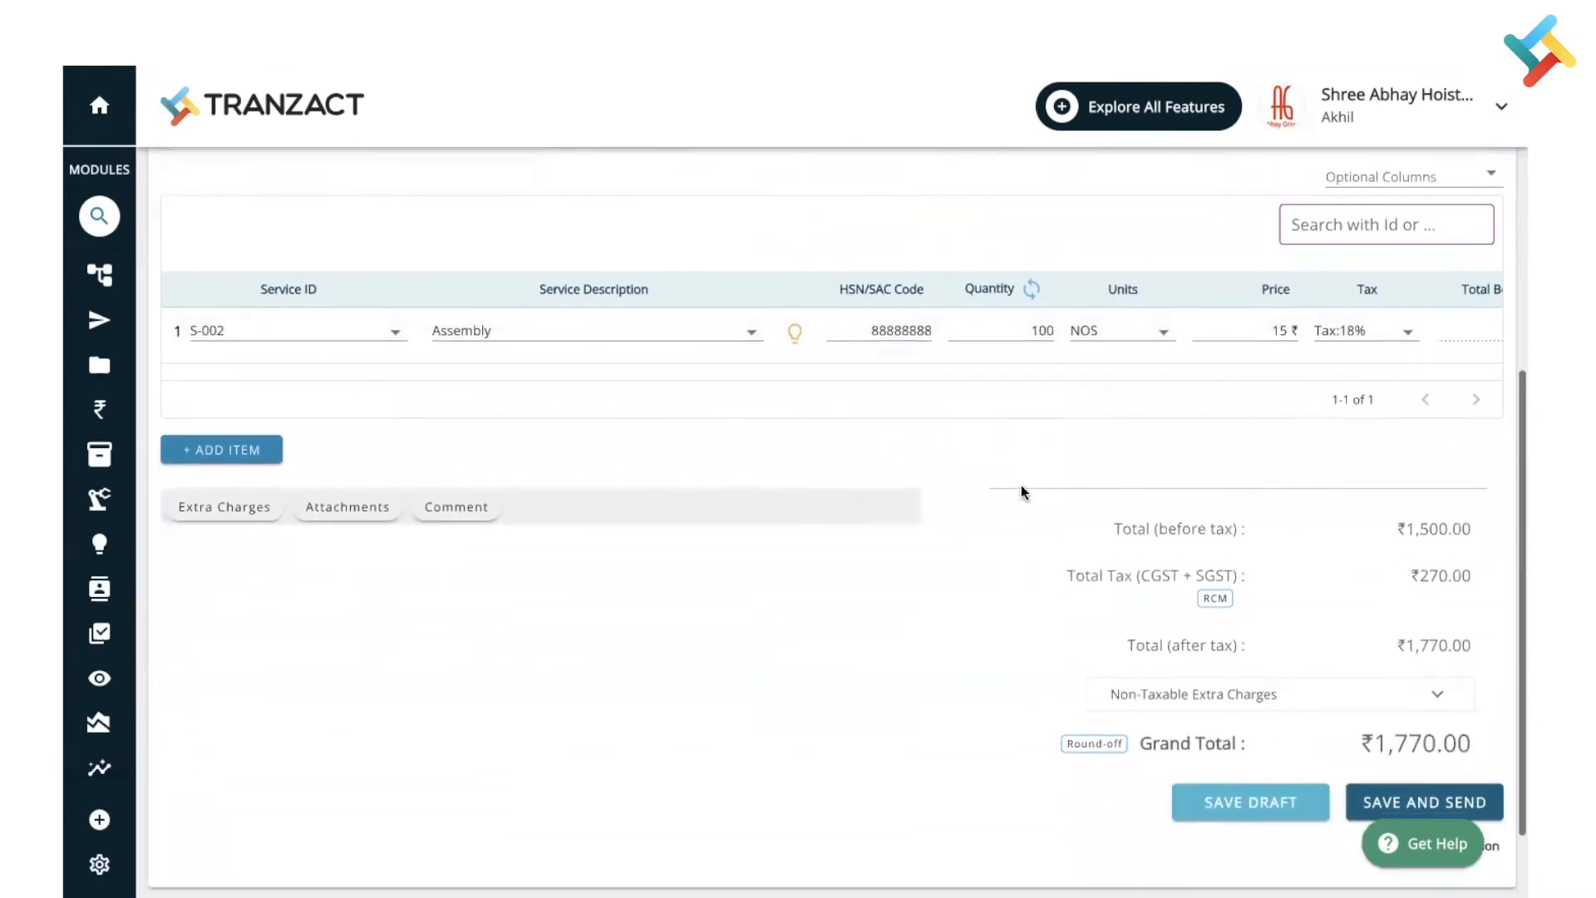
{"action": "scroll", "coordinate": [1021, 485], "scroll_direction": "down", "scroll_amount": 1}
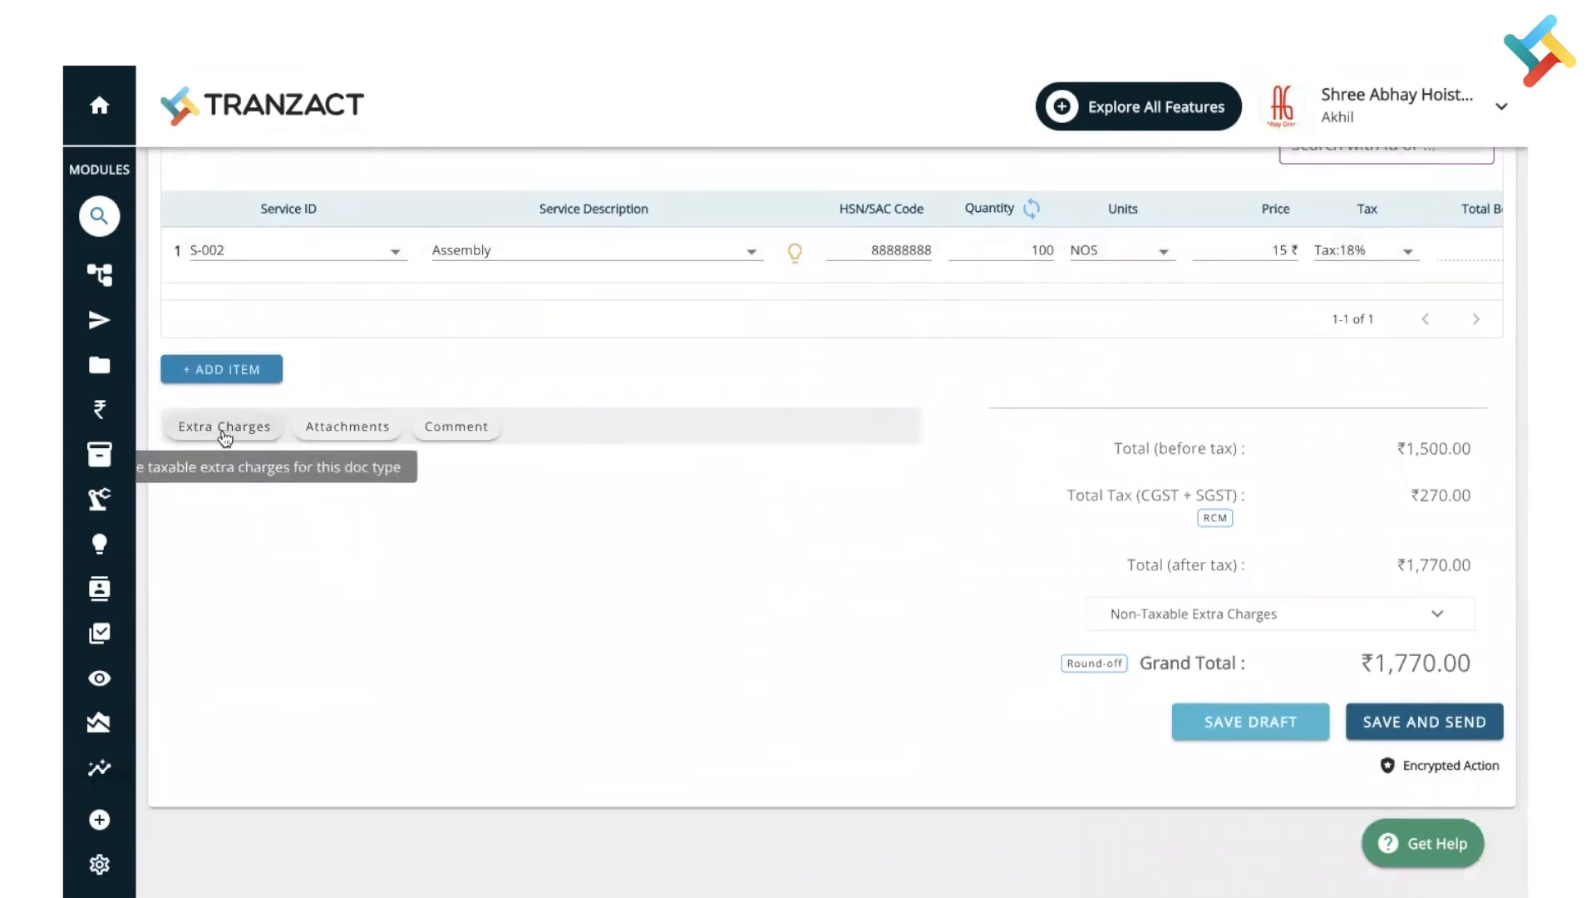
{"action": "left_click", "coordinate": [1473, 718]}
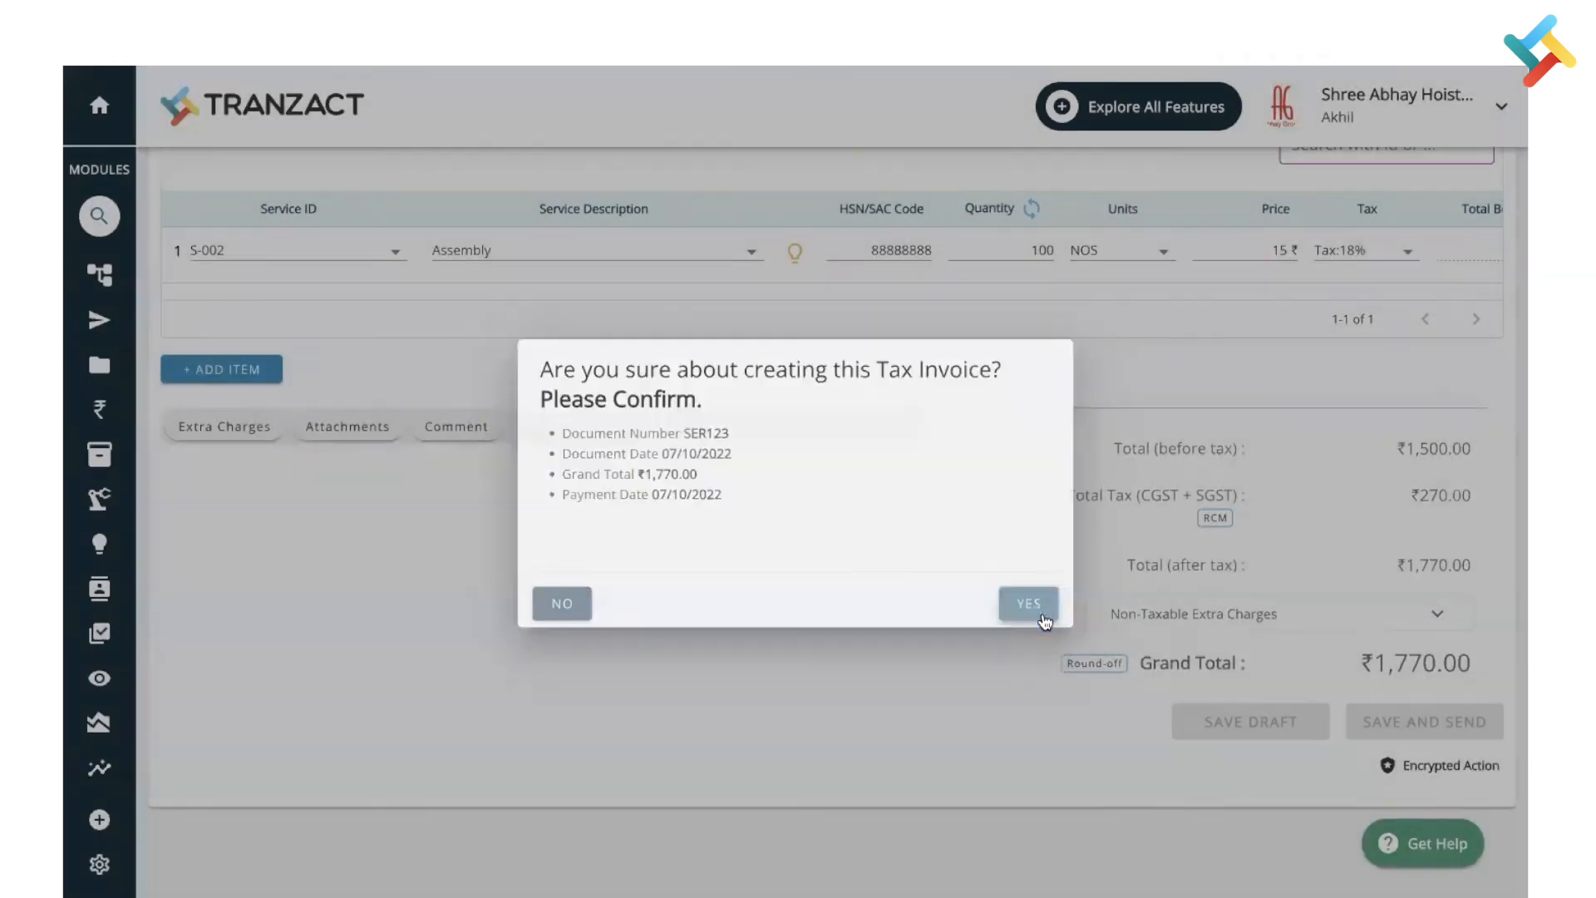
{"action": "left_click", "coordinate": [1045, 616]}
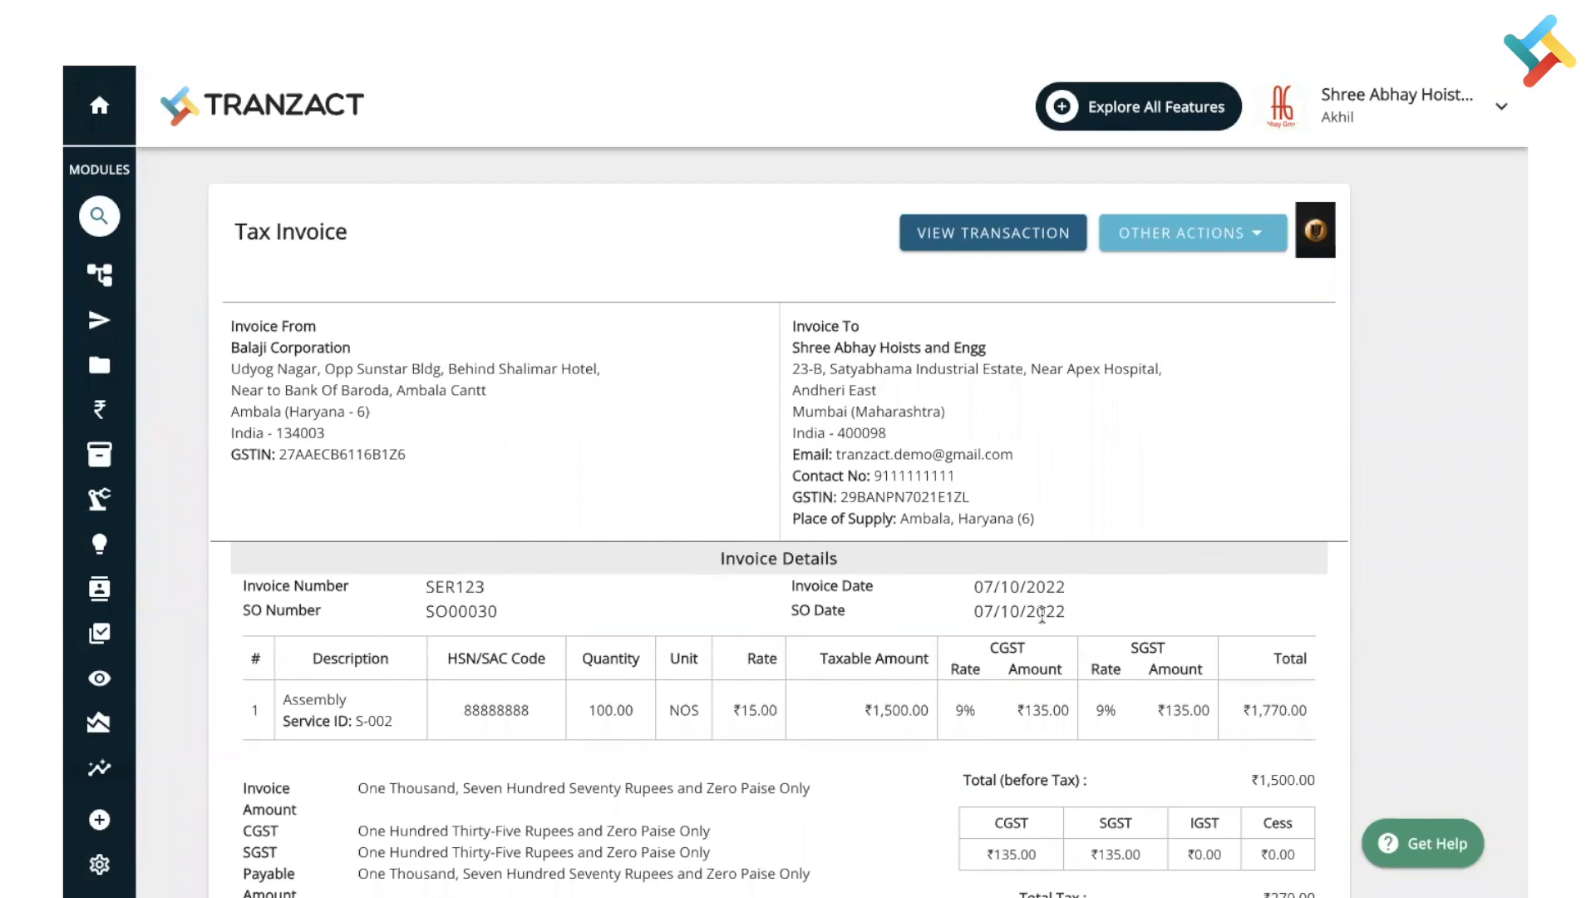
Return to the Test SO transaction and review its timeline and documents
{"action": "left_click", "coordinate": [935, 226]}
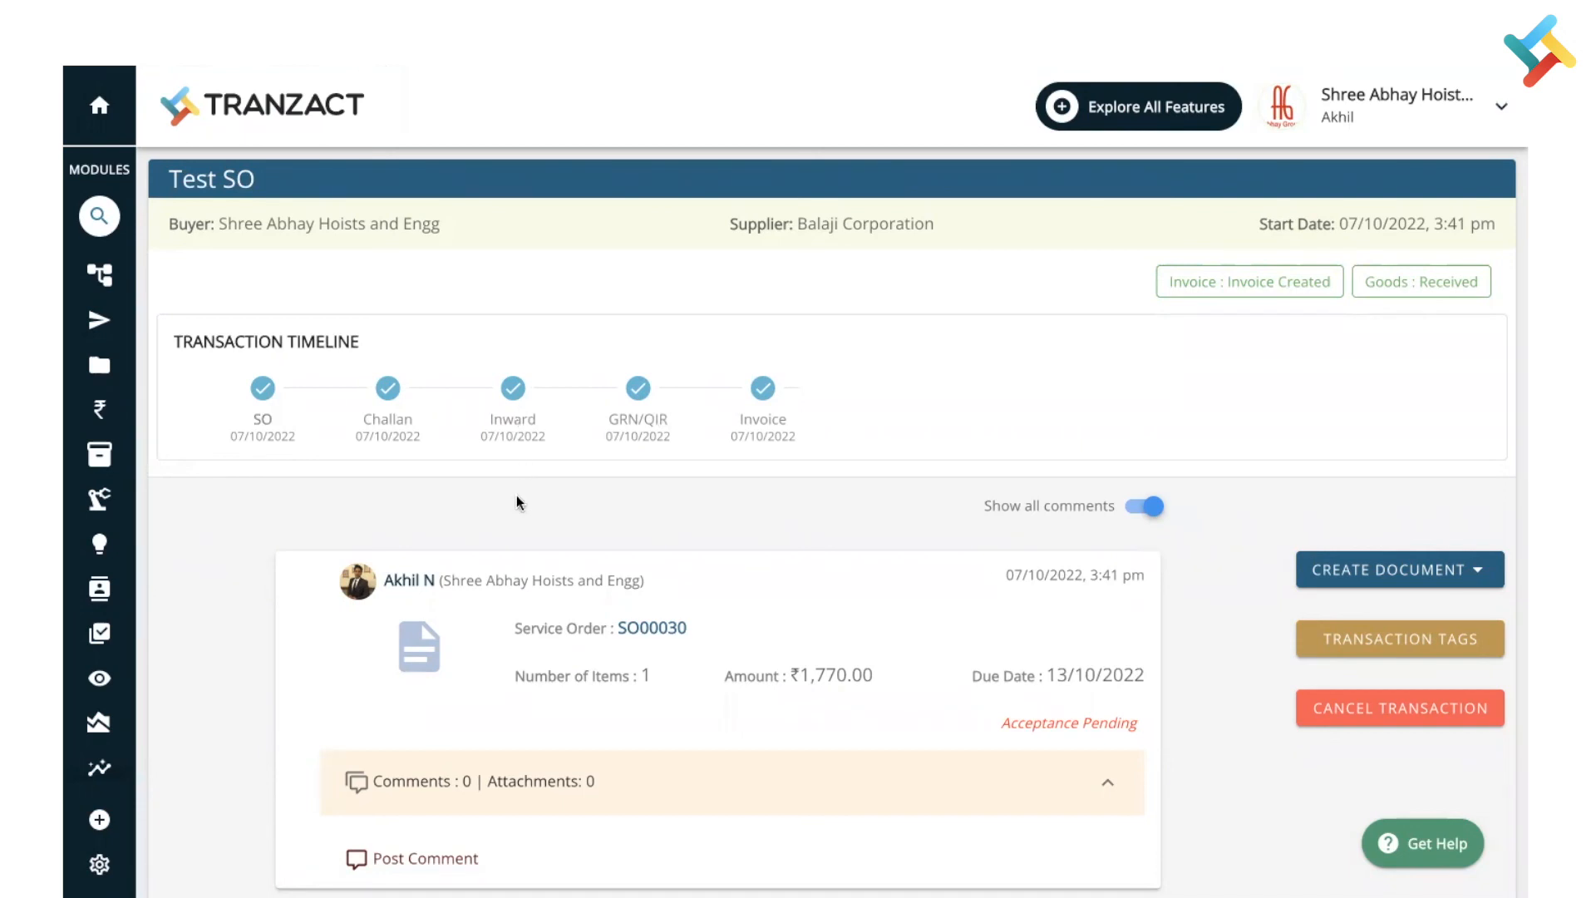
{"action": "scroll", "coordinate": [516, 499], "scroll_direction": "down", "scroll_amount": 1}
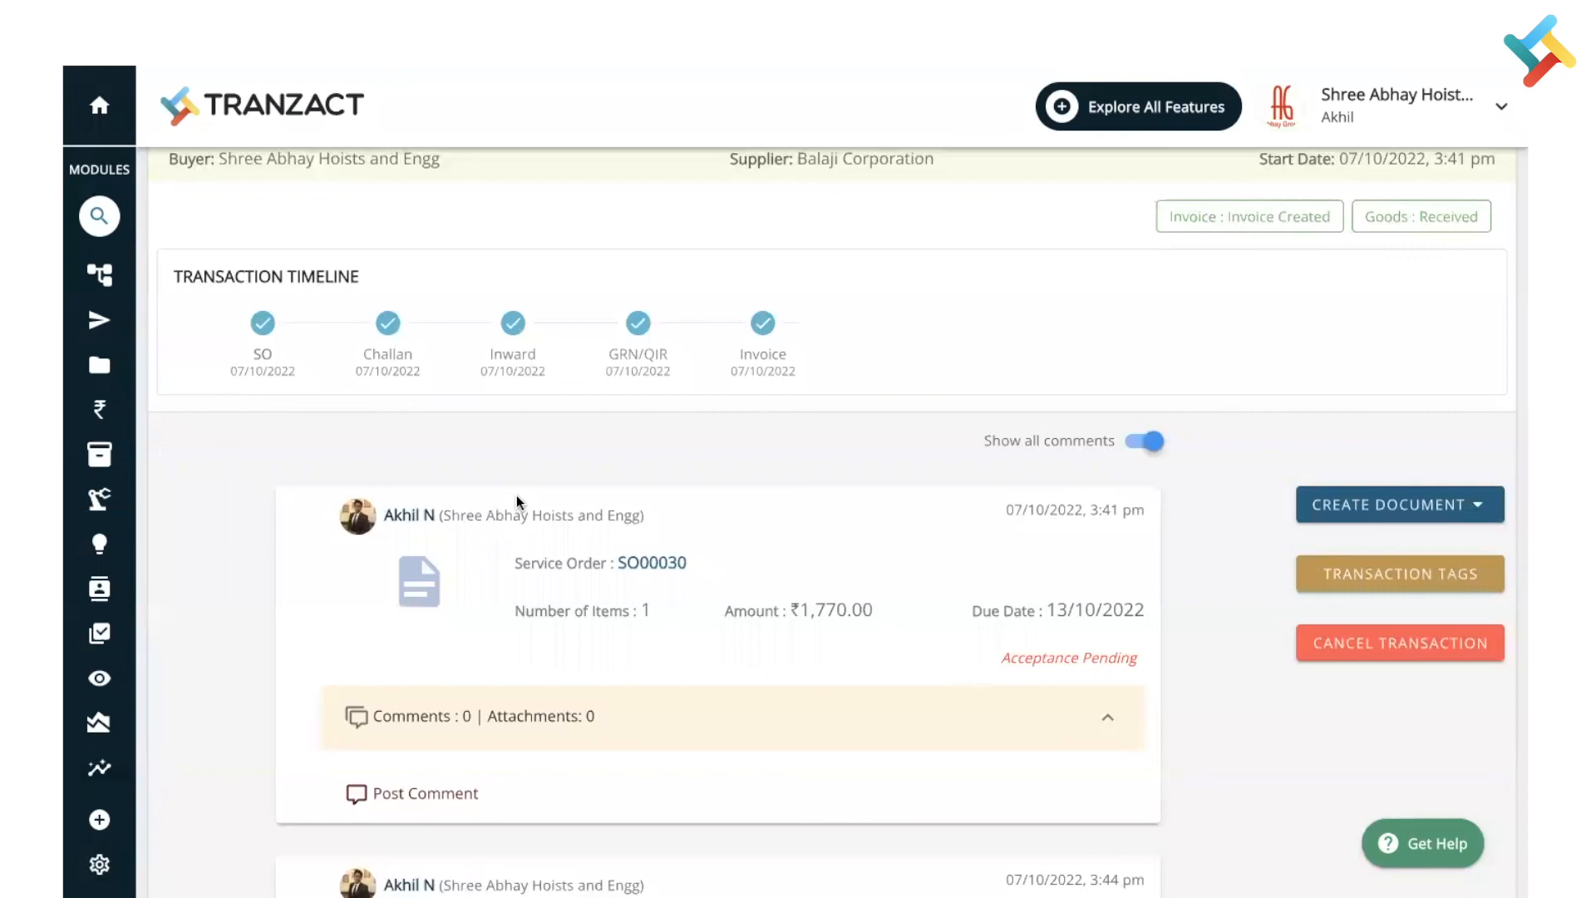